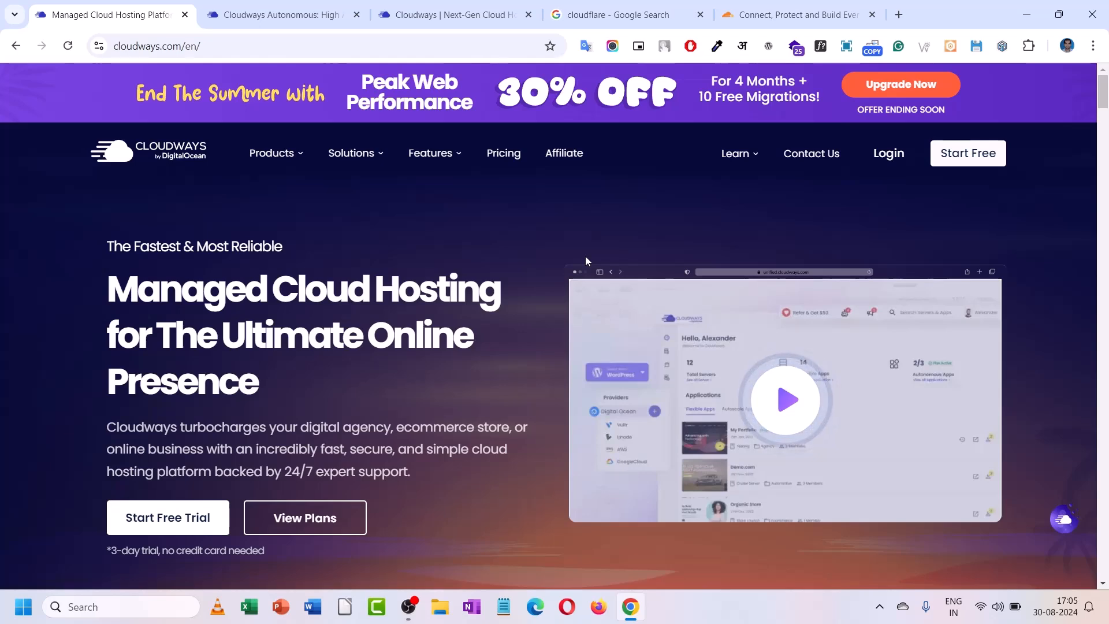
- Scroll the Cloudways homepage down and highlight the Cloudways Autonomous heading
scroll(585, 263, down, 7)
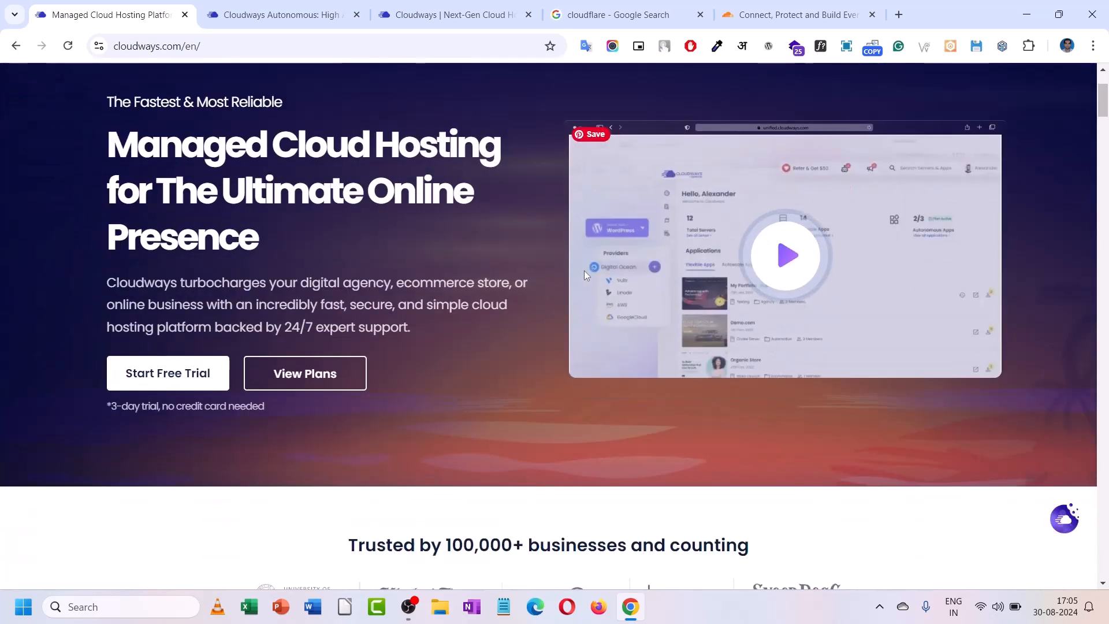
scroll(510, 290, down, 3)
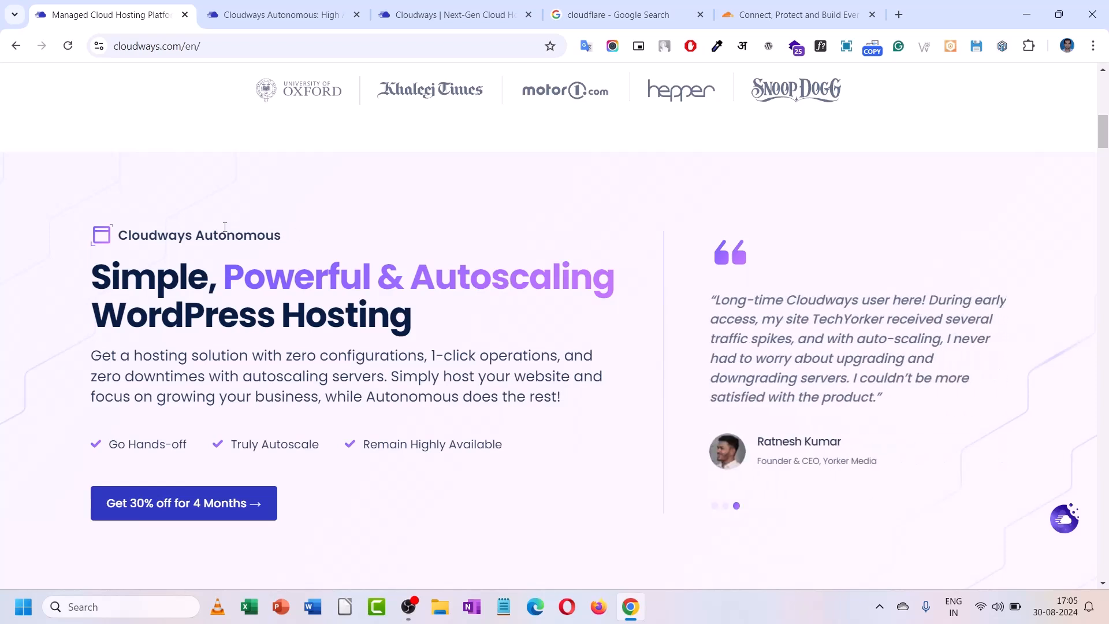
drag(125, 236, 282, 232)
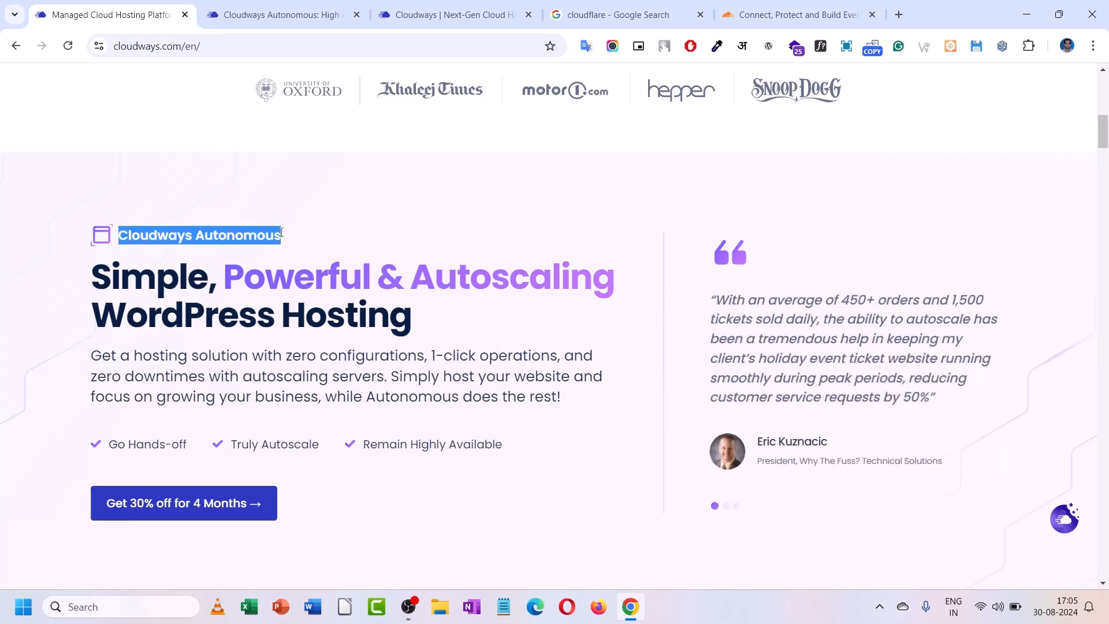
- On the Cloudways Autonomous page, highlight the 'Easy, Auto-Scalable' headline and scroll past the feature cards
click(260, 11)
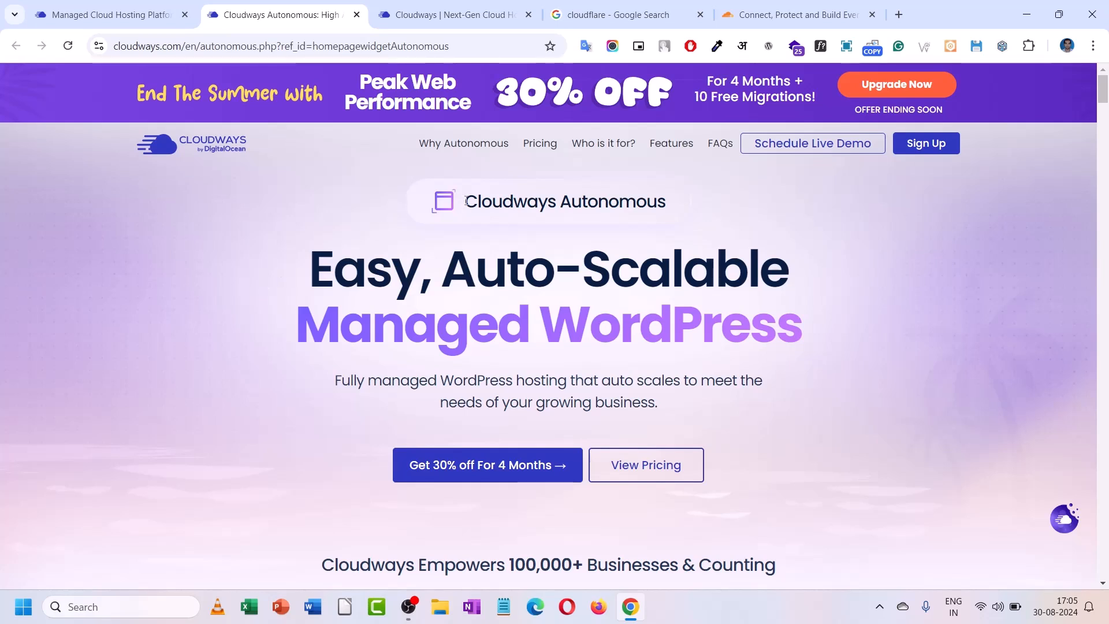
drag(464, 201, 666, 201)
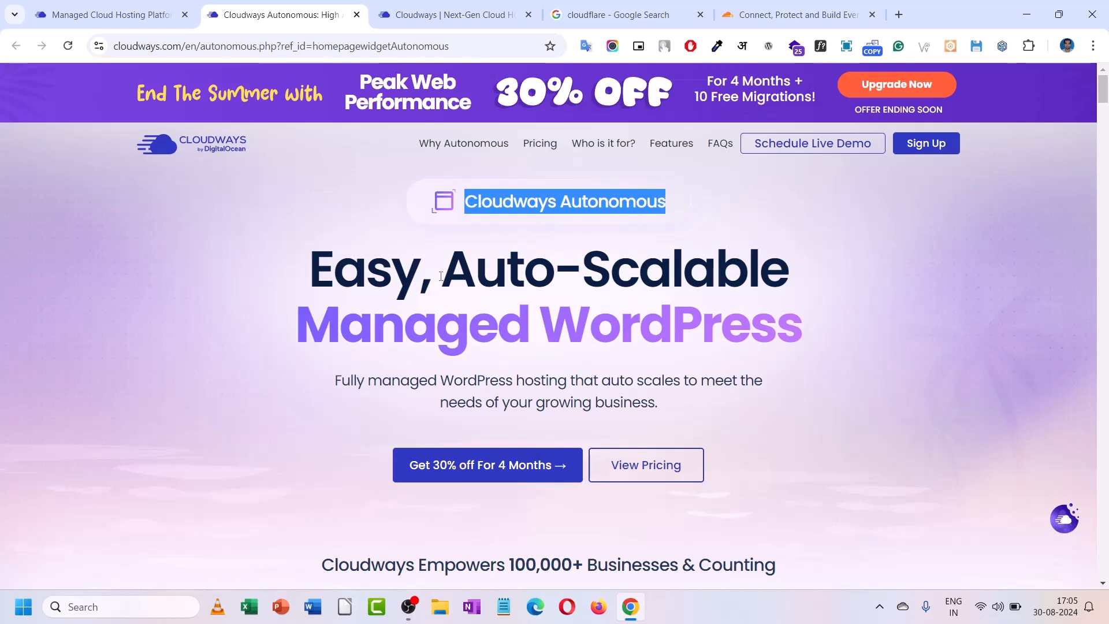
scroll(312, 199, down, 1)
click(312, 199)
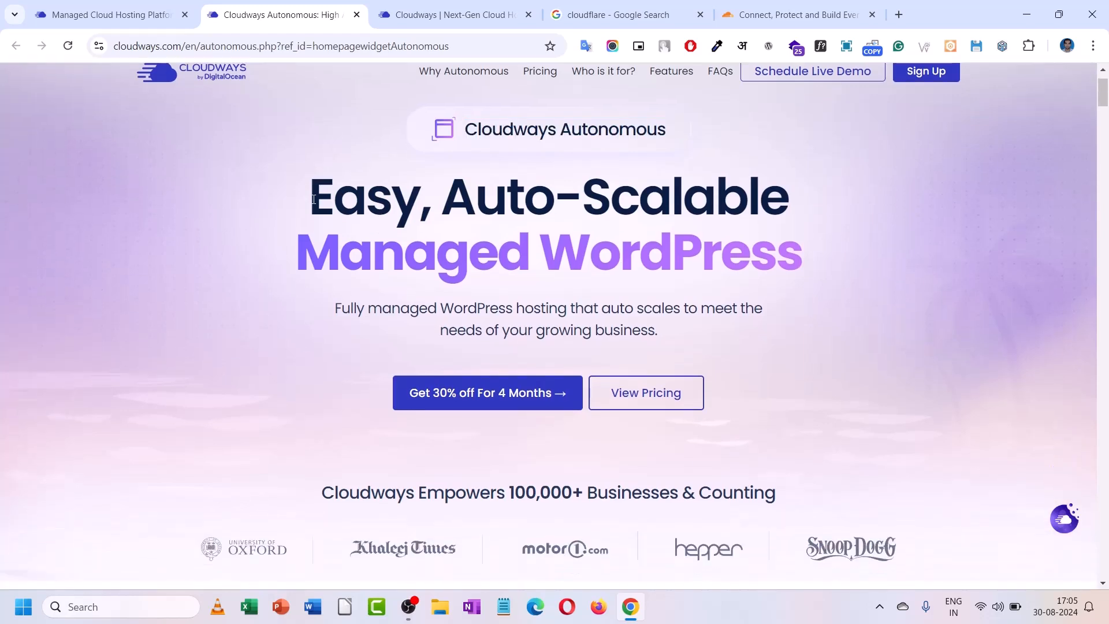
drag(313, 199, 831, 198)
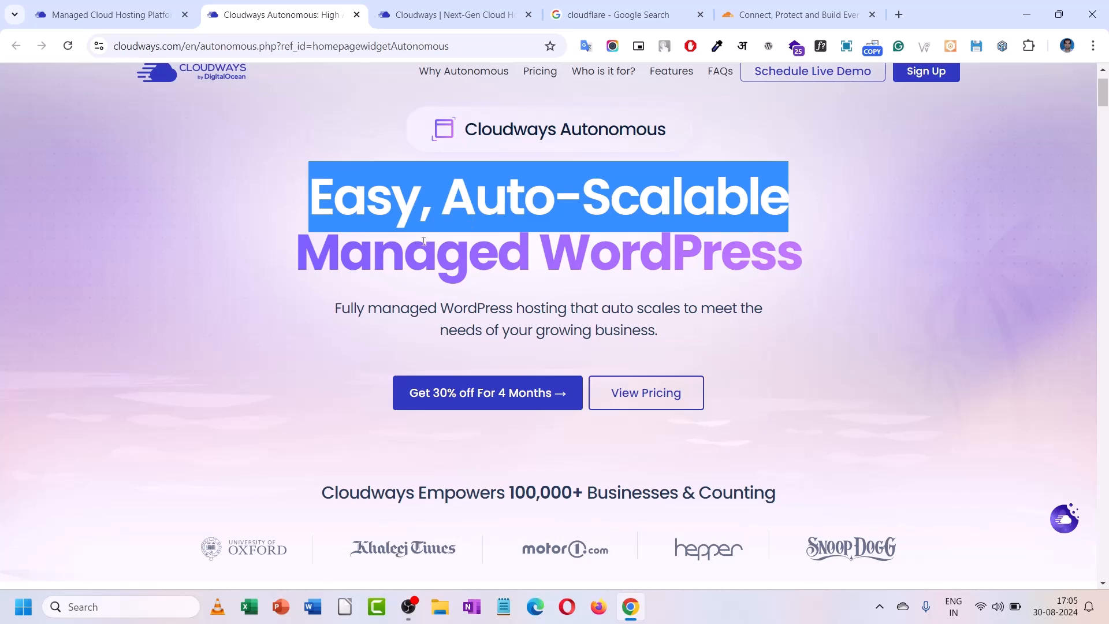
scroll(349, 256, down, 1)
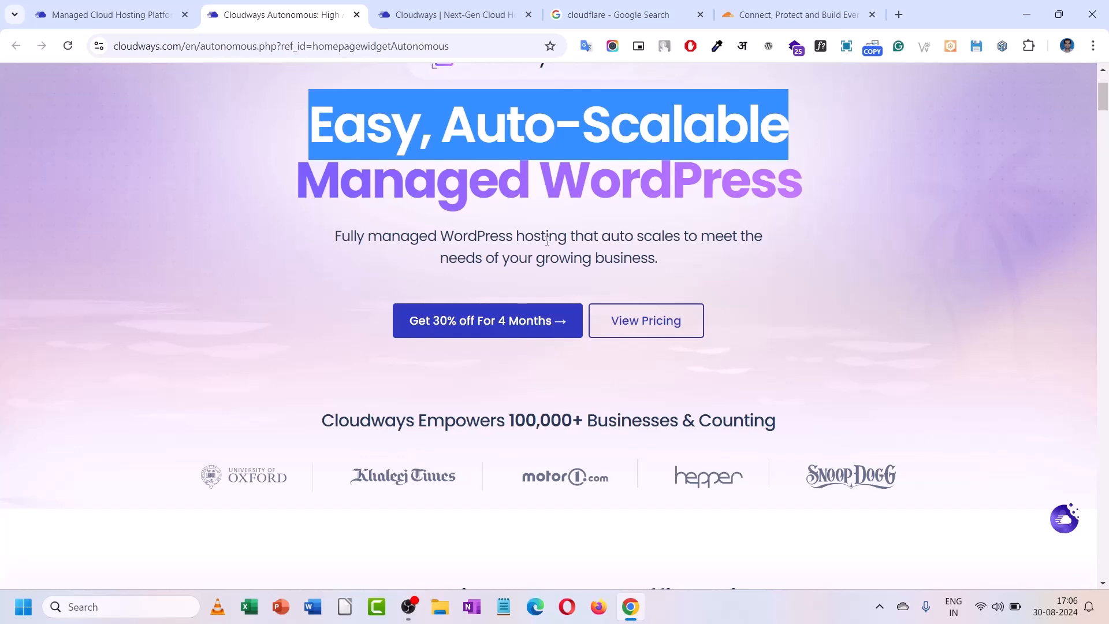
scroll(547, 240, down, 3)
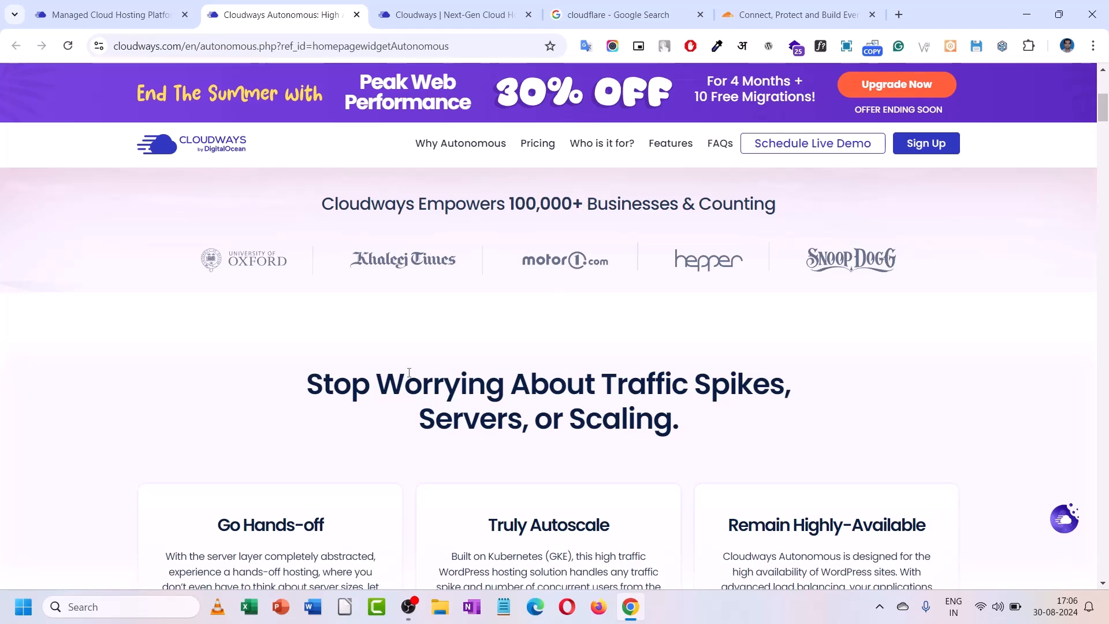
scroll(409, 372, down, 5)
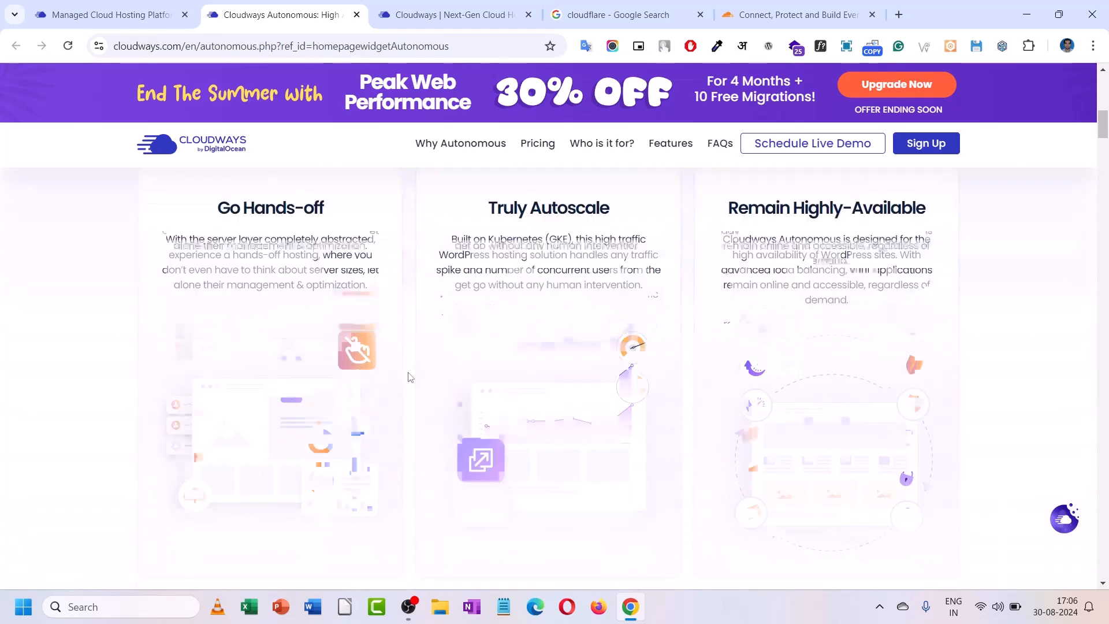
scroll(409, 376, down, 8)
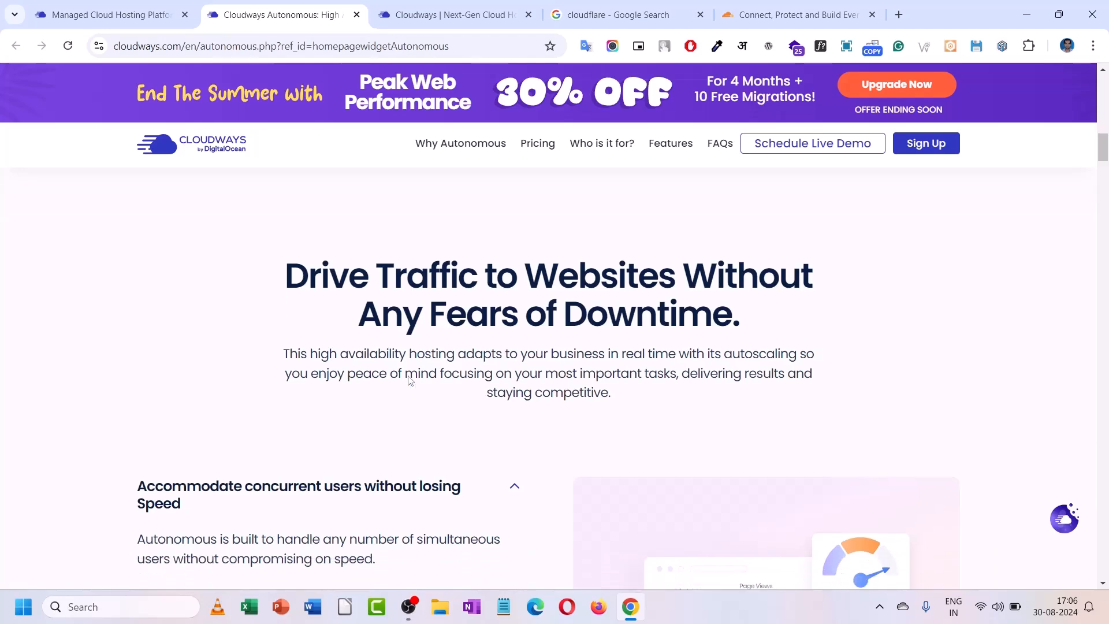
- Scroll through the Autonomous scaling, monitoring, security and pricing features to 'Choose a Plan'
scroll(409, 378, down, 4)
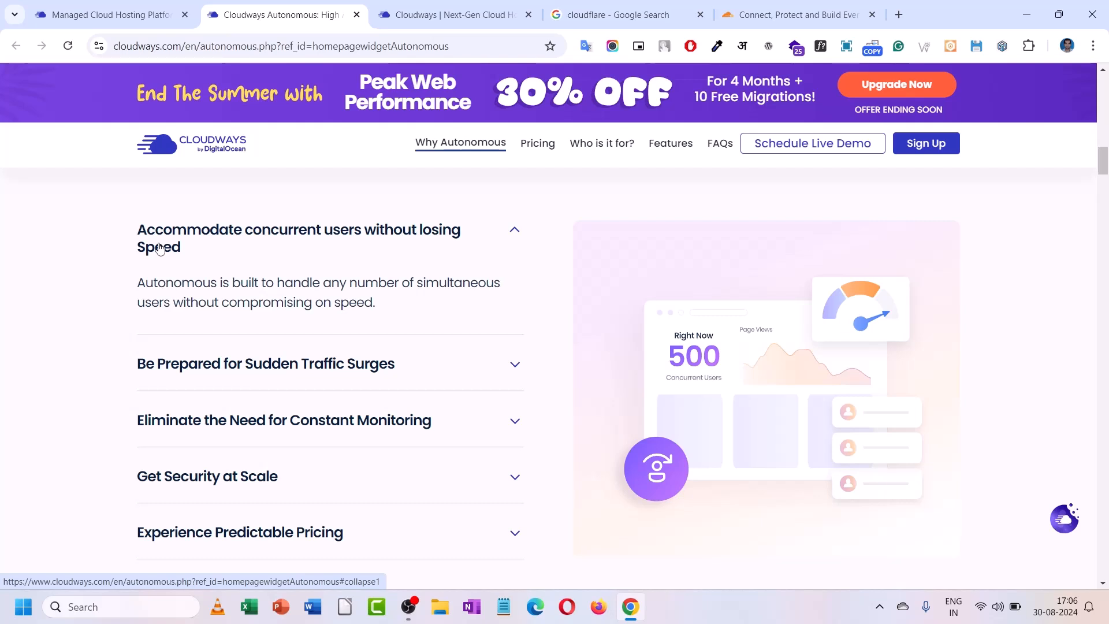
scroll(155, 411, down, 1)
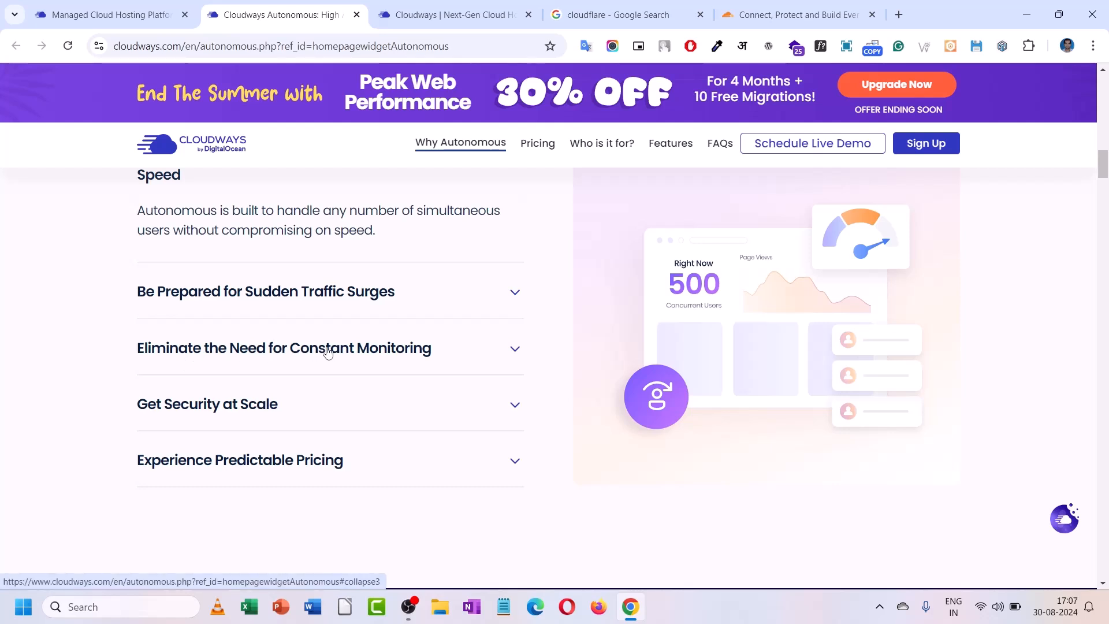
scroll(328, 351, down, 2)
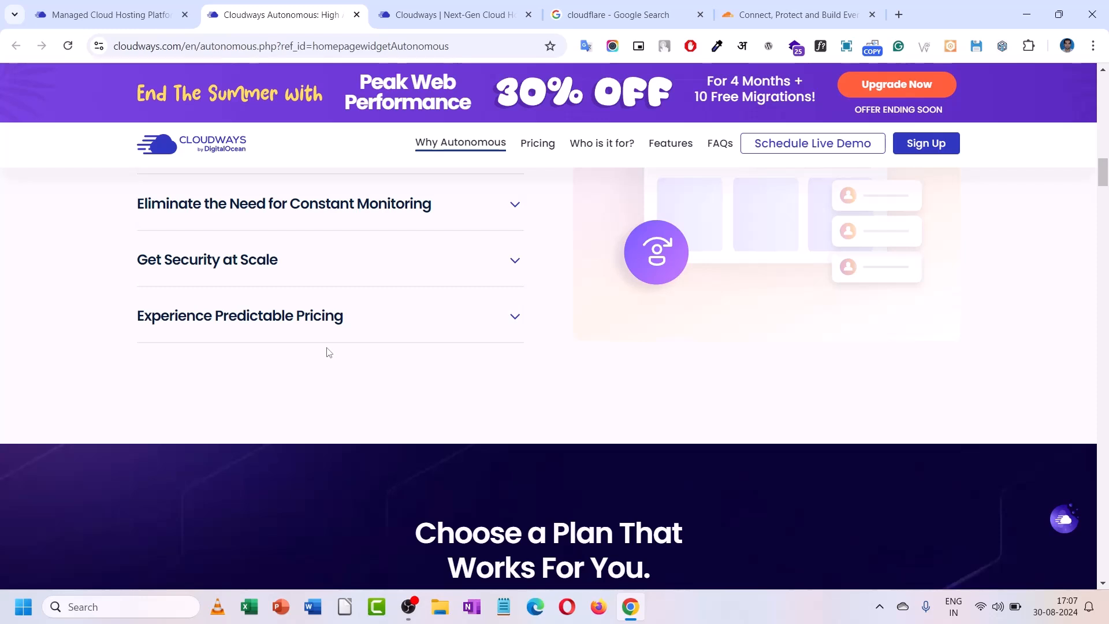
- Advance the pricing cards to Plan 7 and highlight the $1/10 GB additional bandwidth rate
scroll(327, 352, down, 5)
scroll(327, 352, down, 3)
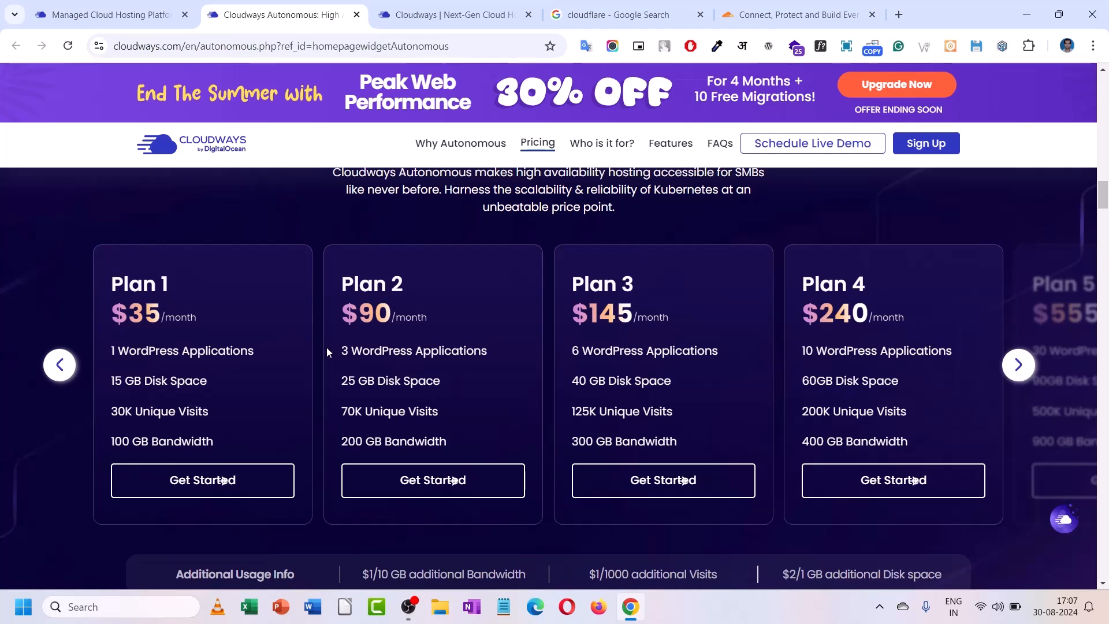
scroll(327, 348, down, 2)
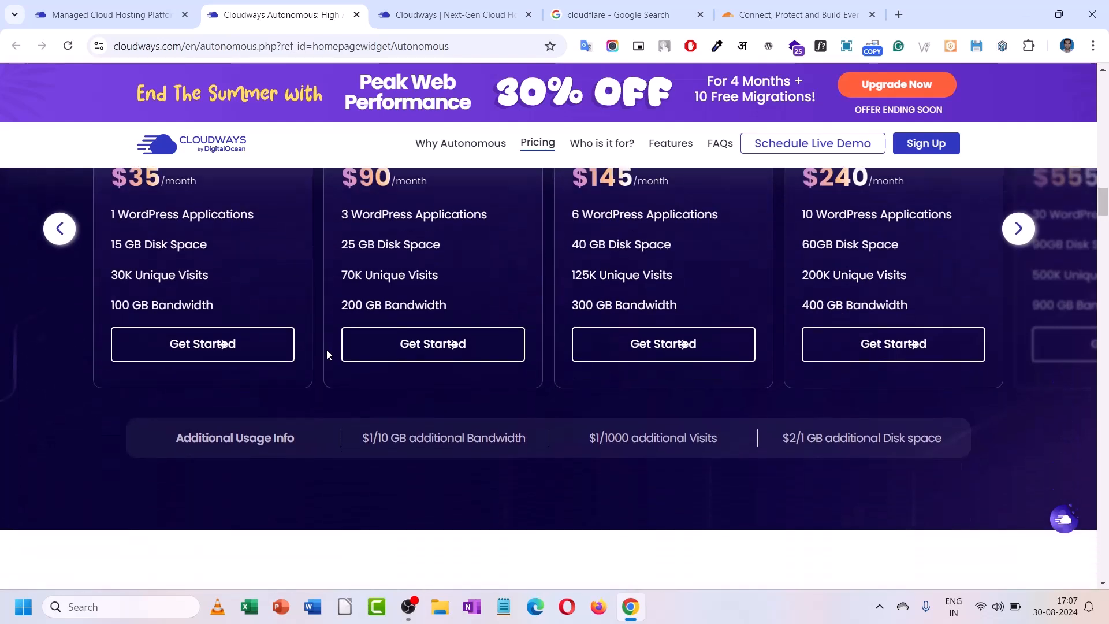
scroll(327, 348, up, 3)
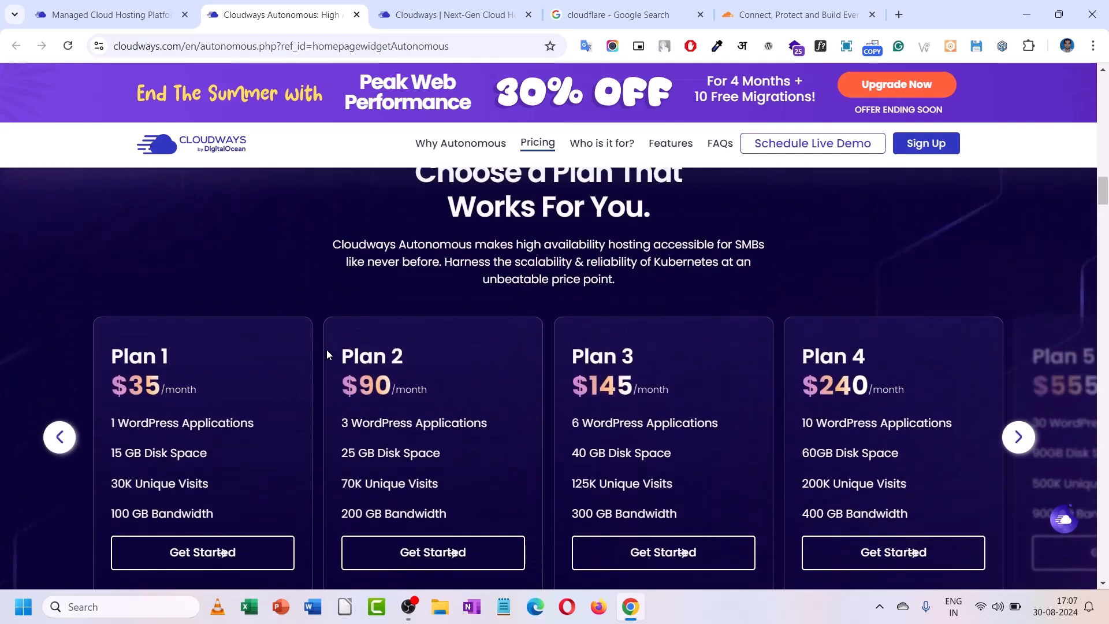
scroll(325, 361, down, 1)
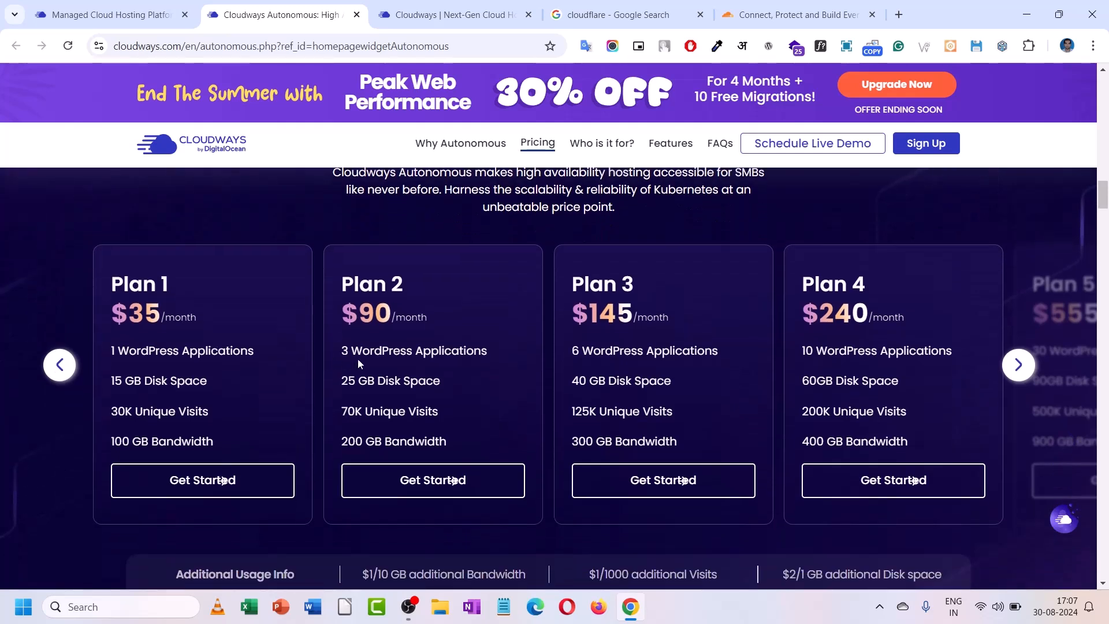
scroll(352, 365, down, 1)
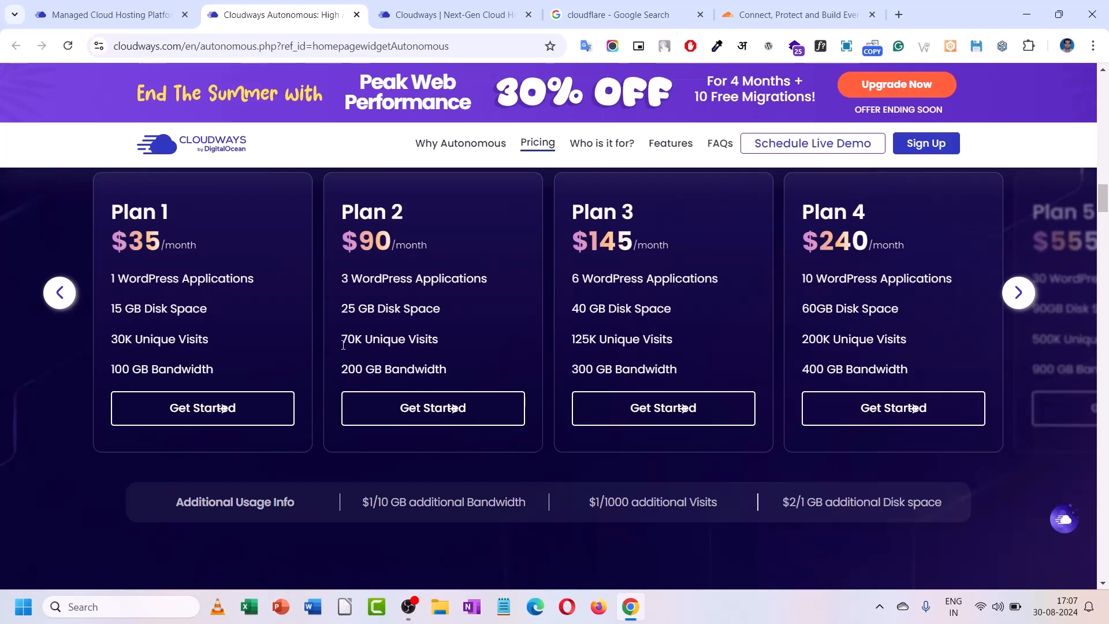
click(1019, 293)
click(1019, 293)
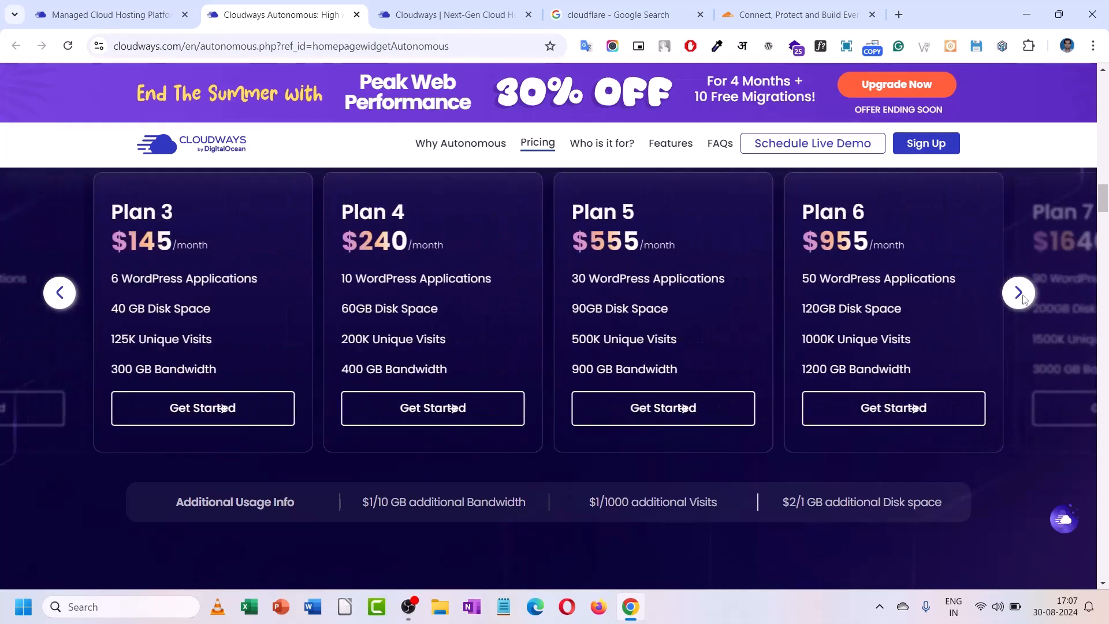
click(1020, 294)
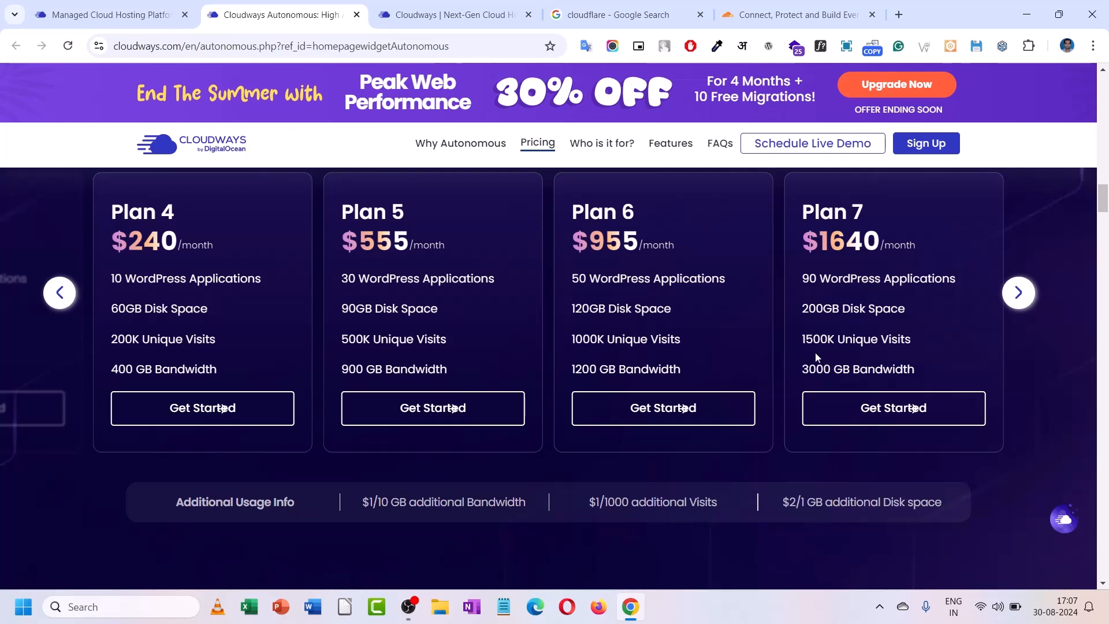
scroll(801, 344, down, 1)
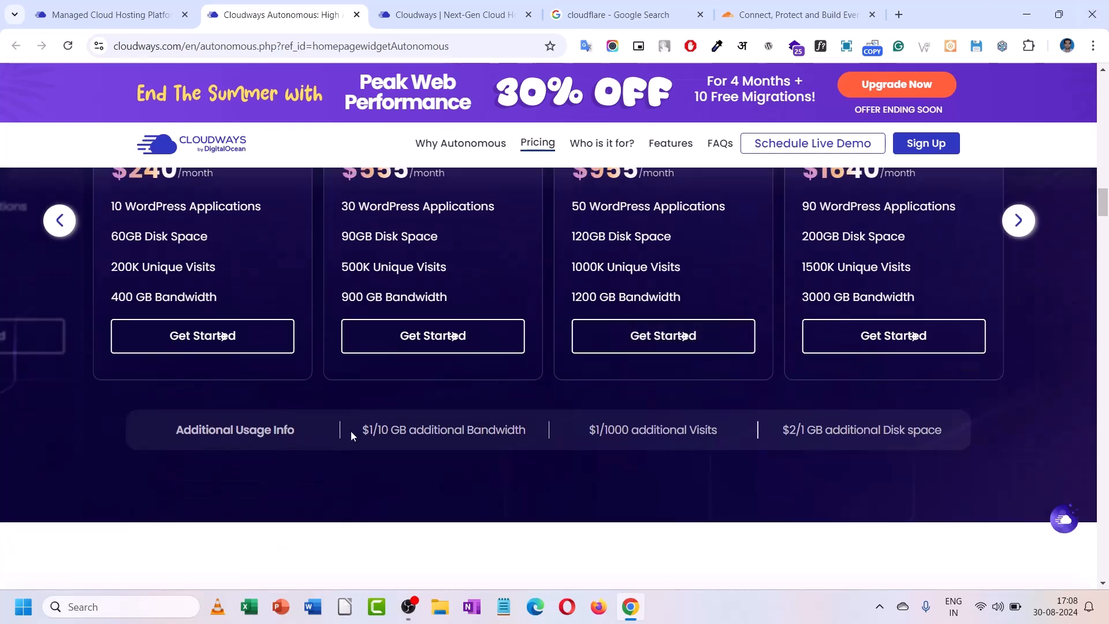
drag(353, 431, 530, 430)
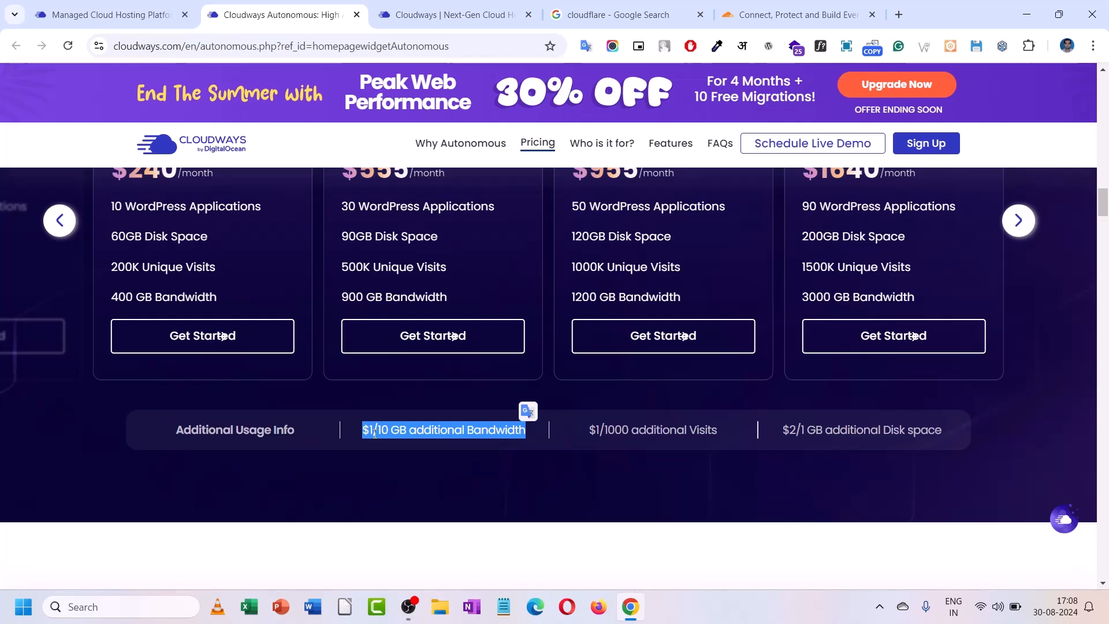
- Scroll past pricing to the Kubernetes infrastructure diagram and 'Ideal for Businesses Like Yours'
scroll(374, 433, down, 5)
scroll(374, 433, down, 4)
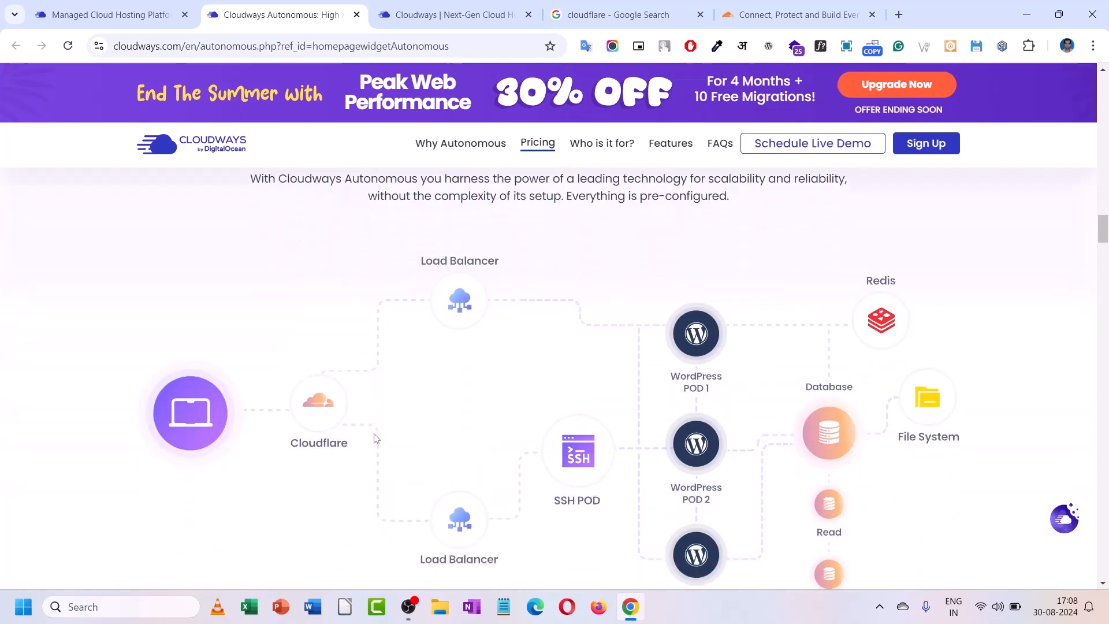
scroll(374, 437, down, 3)
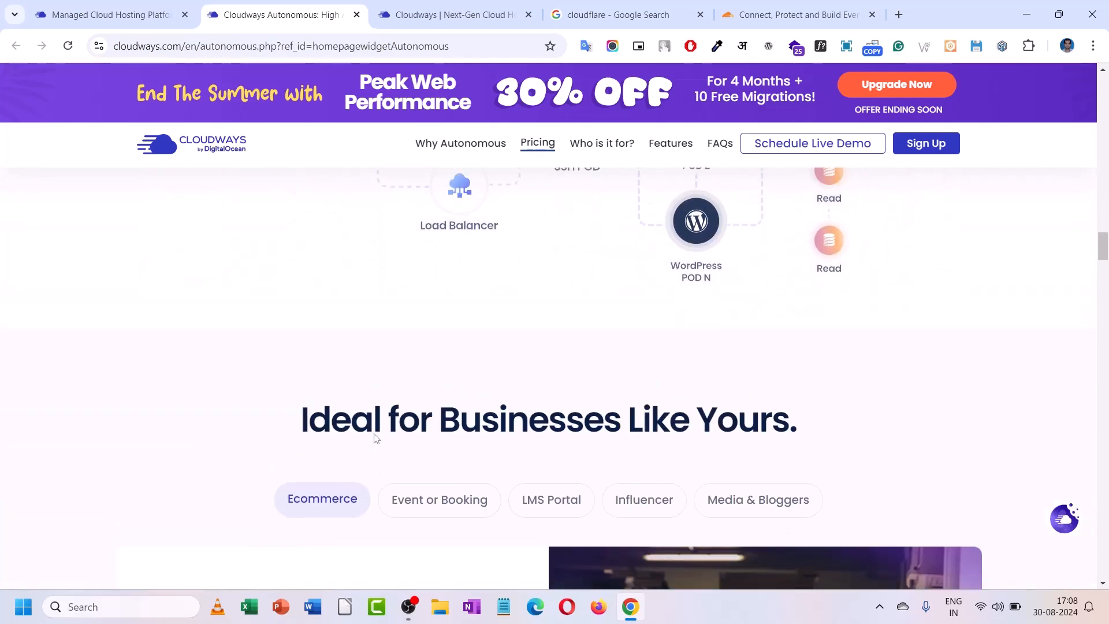
scroll(374, 438, up, 4)
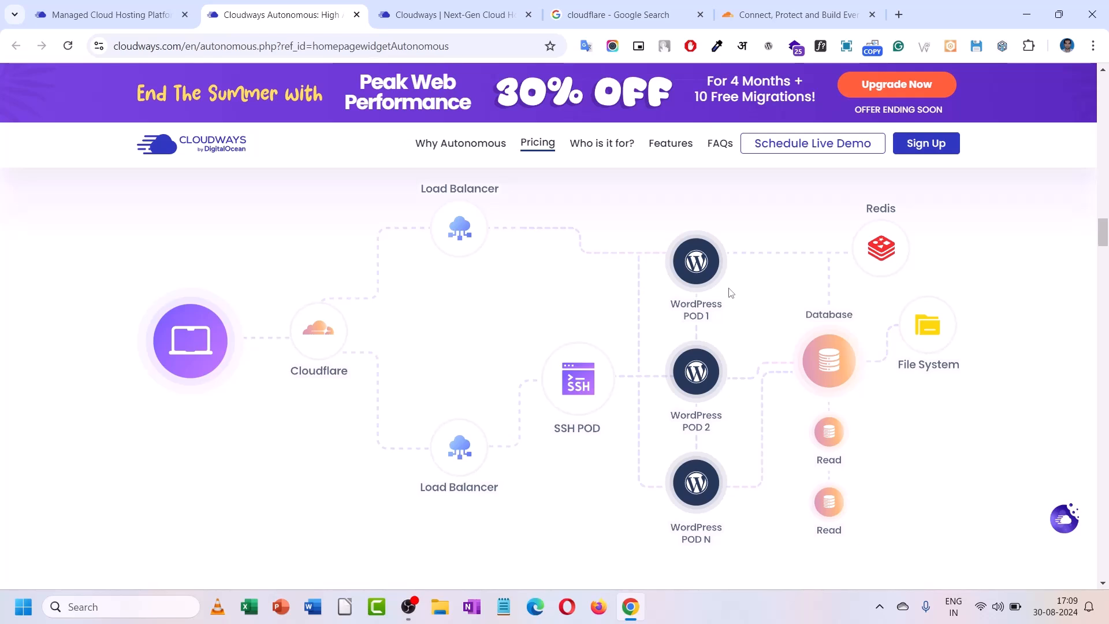
scroll(730, 292, down, 1)
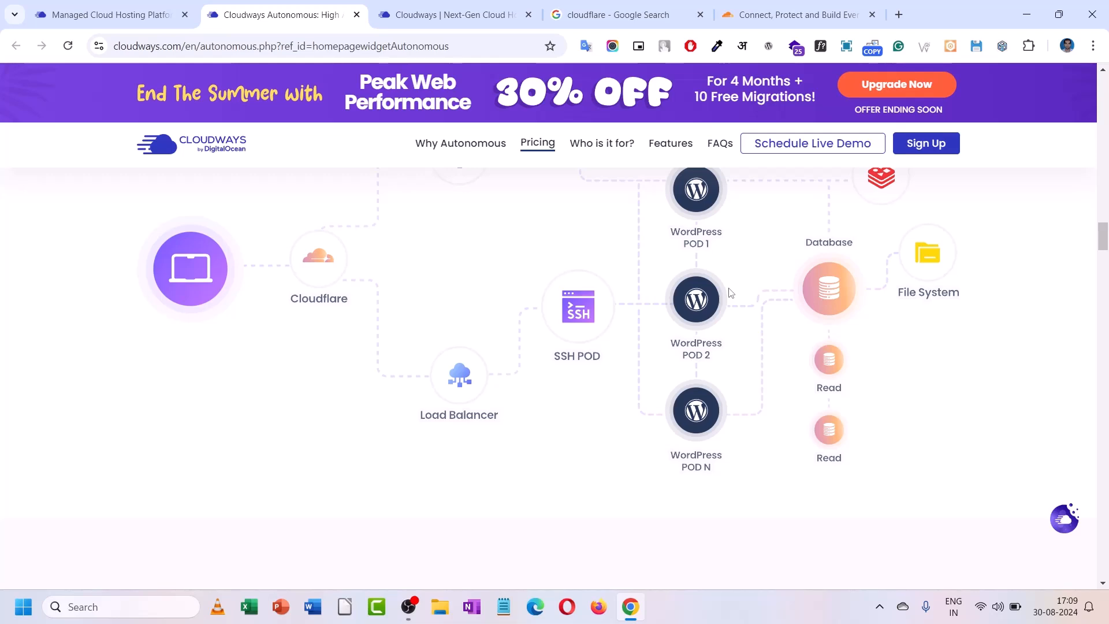
scroll(730, 293, down, 6)
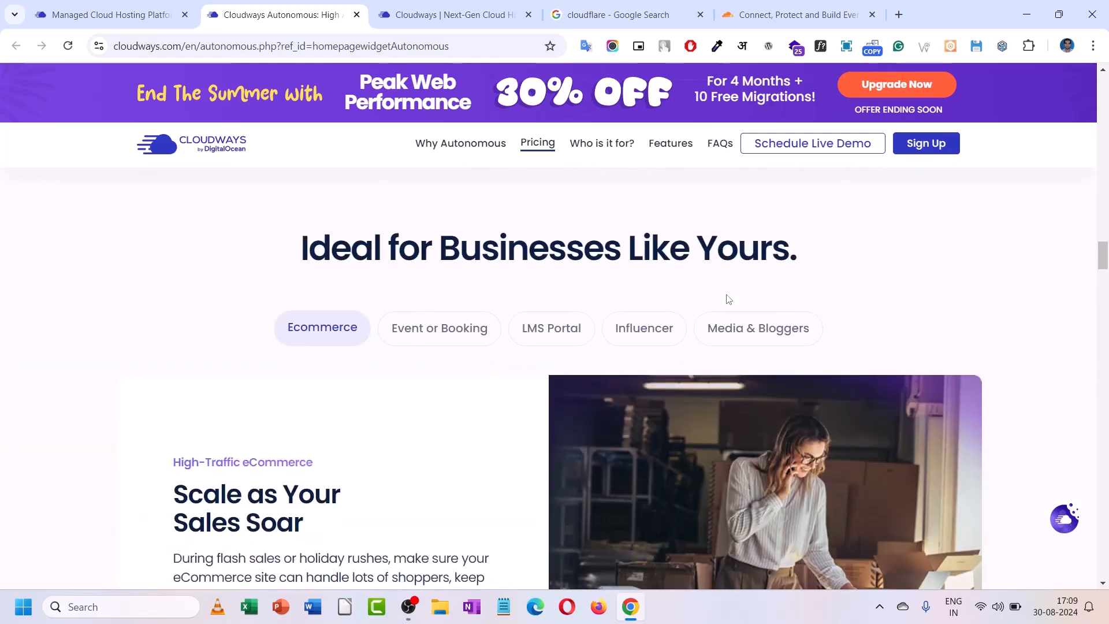
- View the Event or Booking, LMS Portal, Influencer and Media & Bloggers use cases in turn
scroll(727, 297, up, 1)
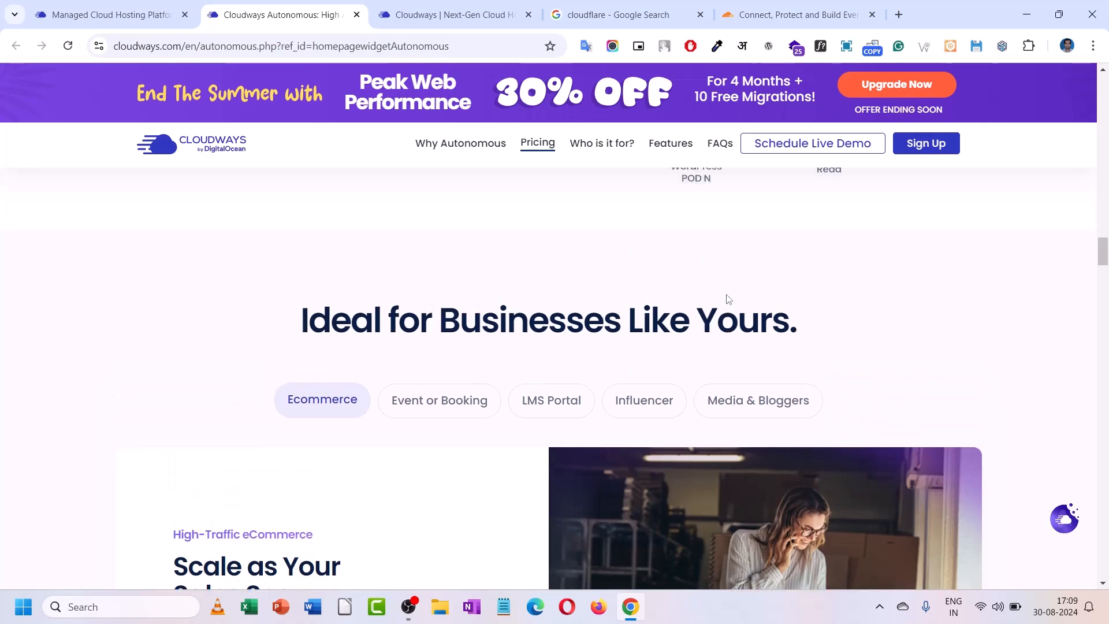
scroll(728, 298, up, 7)
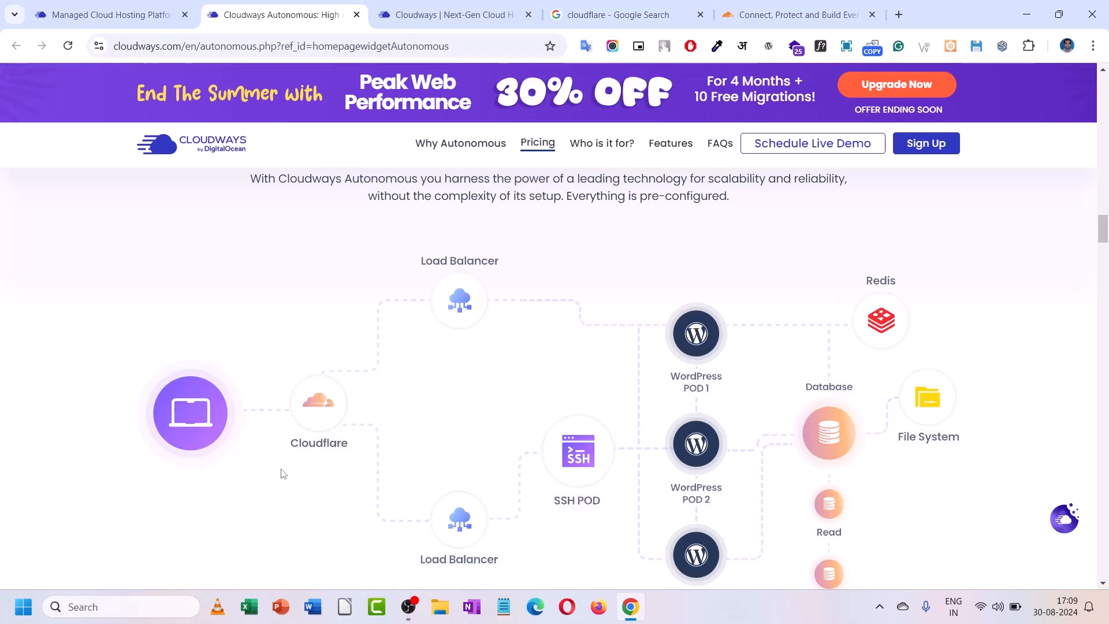
scroll(307, 436, down, 7)
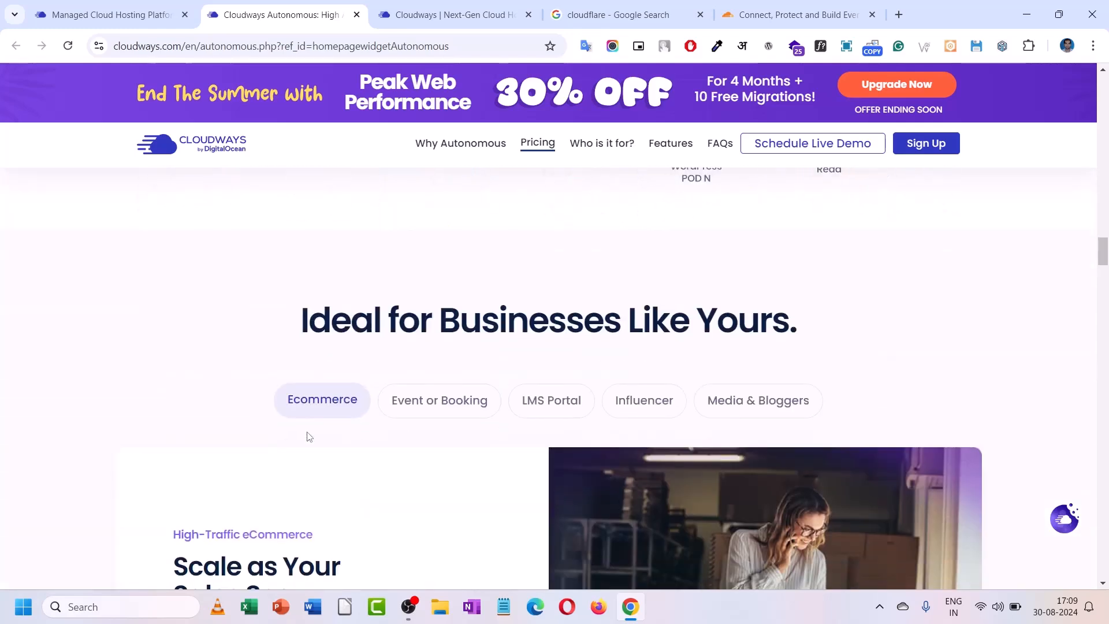
scroll(307, 435, up, 7)
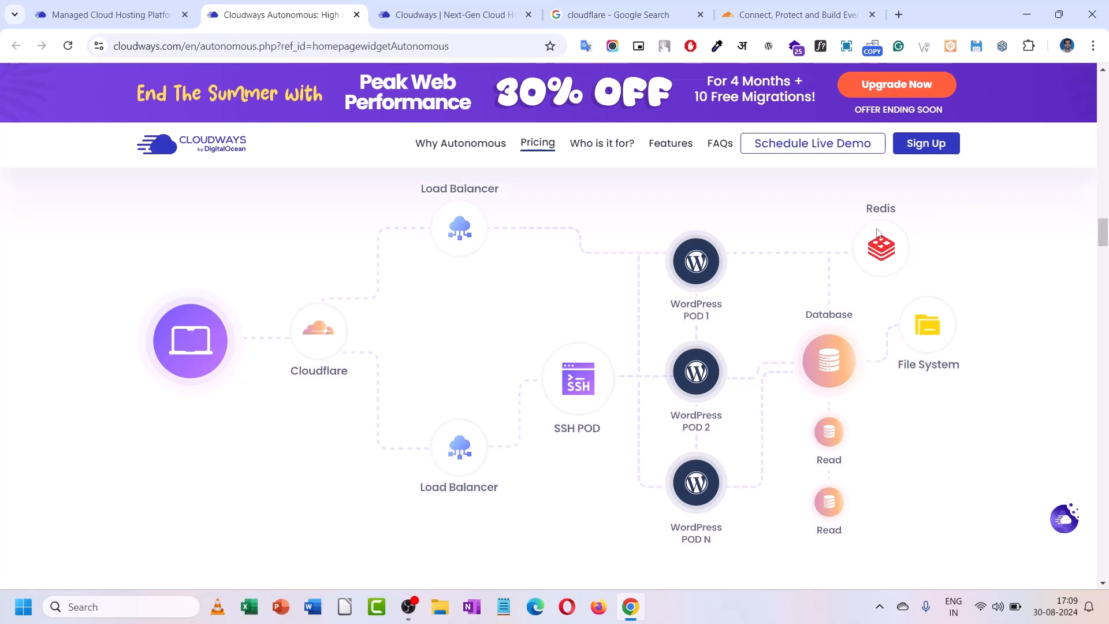
scroll(749, 287, down, 6)
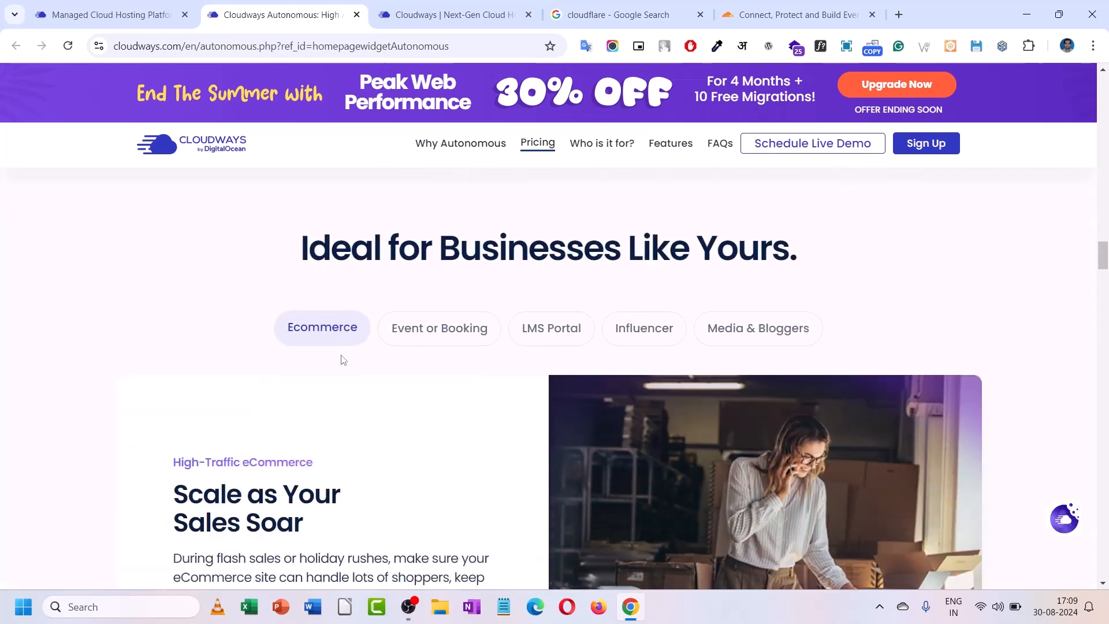
click(468, 334)
click(543, 331)
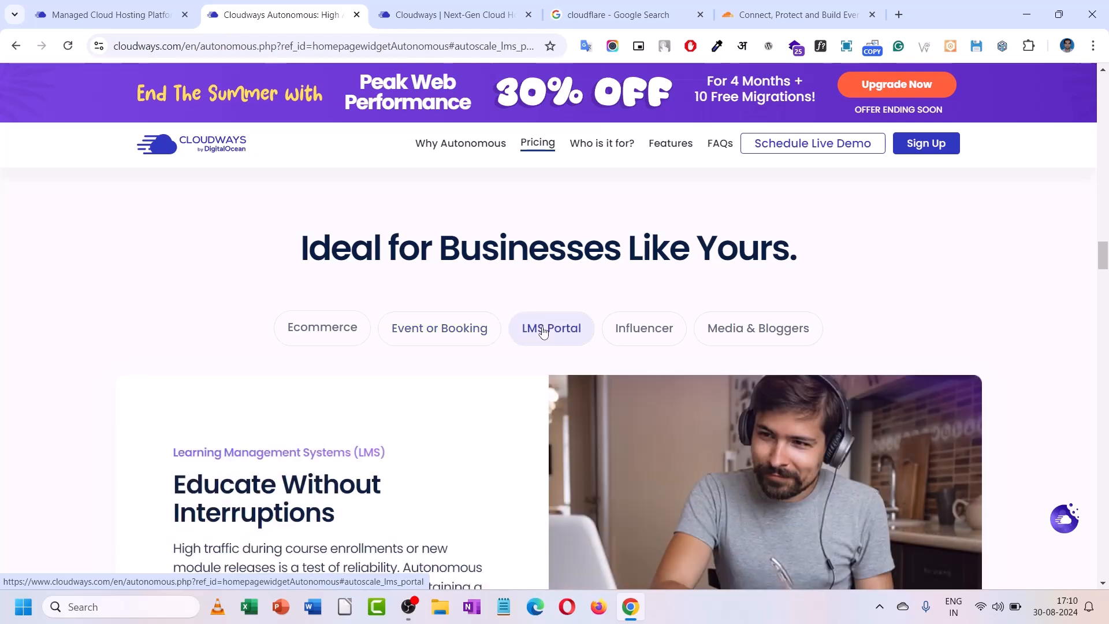
click(662, 334)
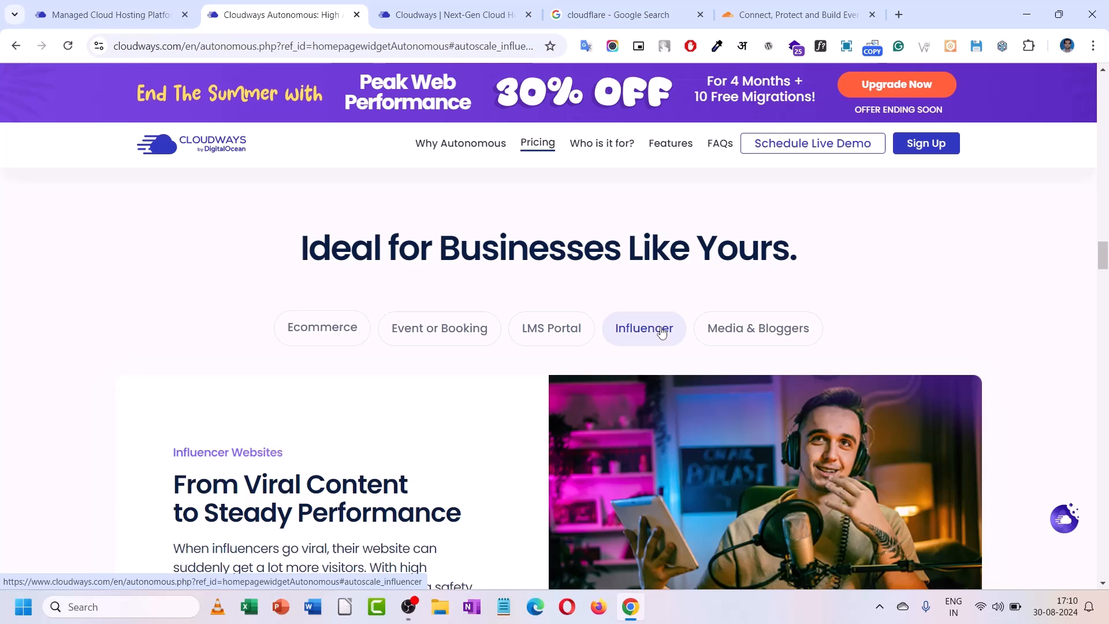
click(775, 337)
- Highlight the High Traffic WordPress Hosting heading and the word DDoS in the Security card
scroll(399, 342, down, 6)
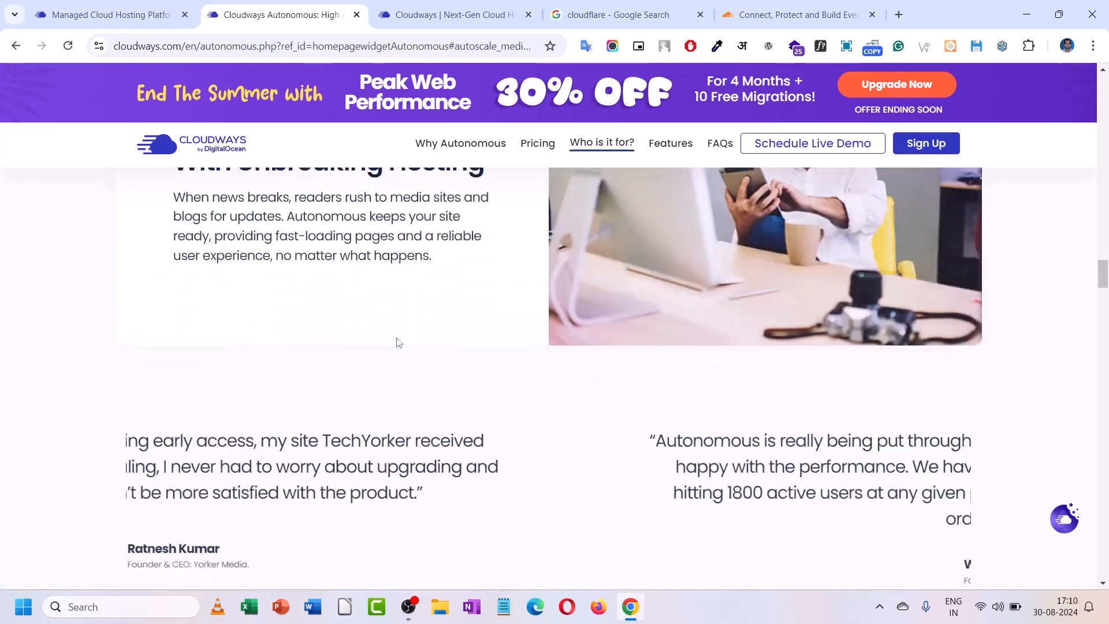
scroll(399, 342, down, 10)
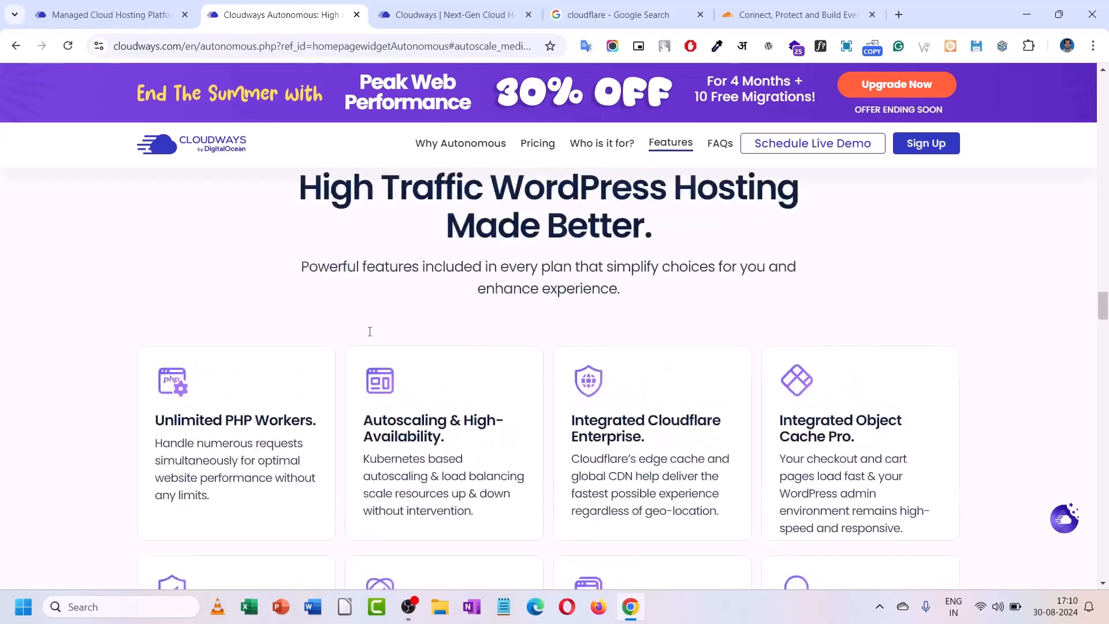
scroll(370, 331, up, 4)
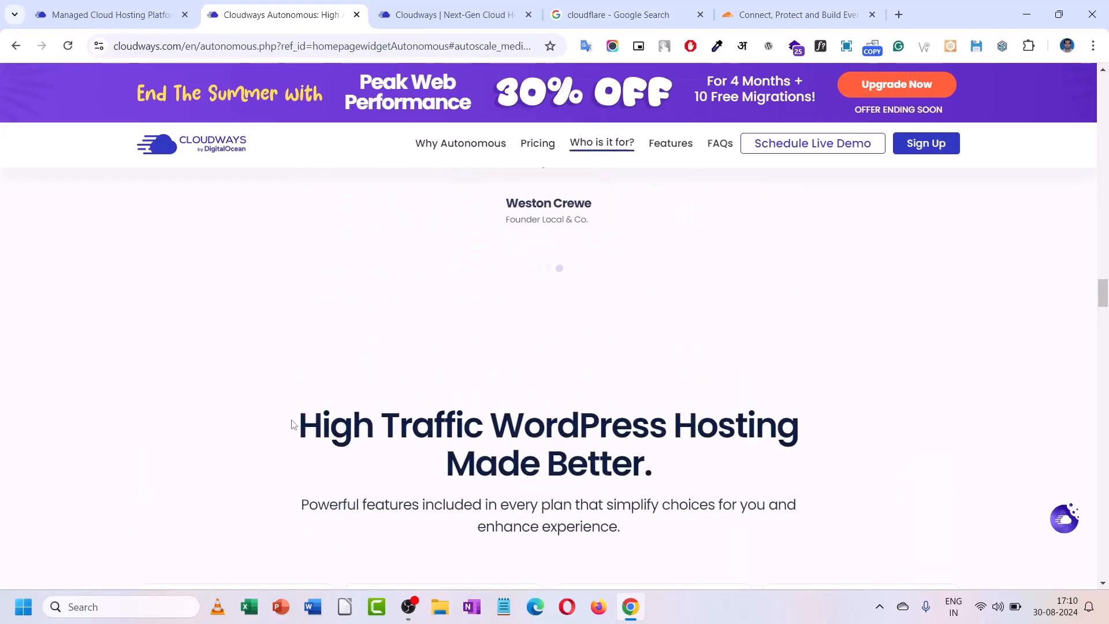
drag(293, 424, 664, 464)
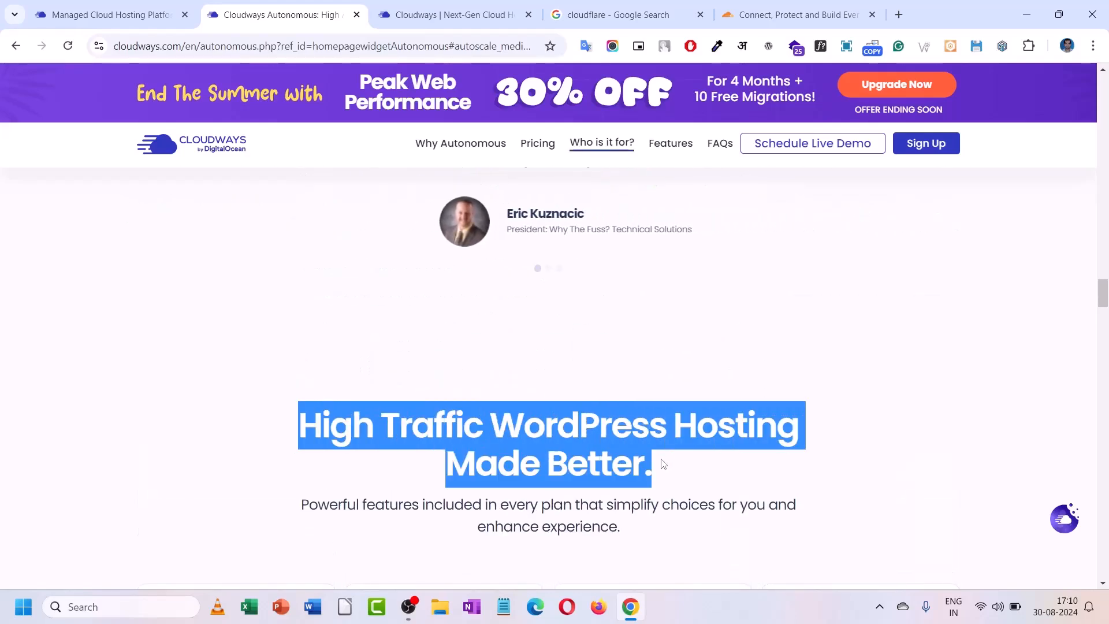
scroll(453, 379, down, 10)
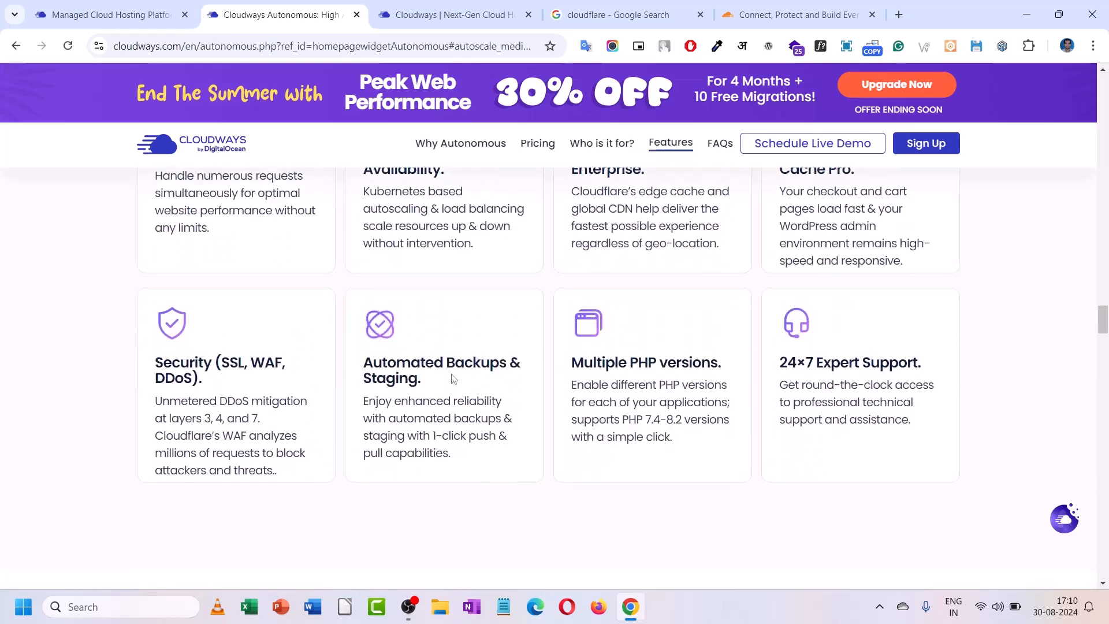
scroll(453, 378, down, 2)
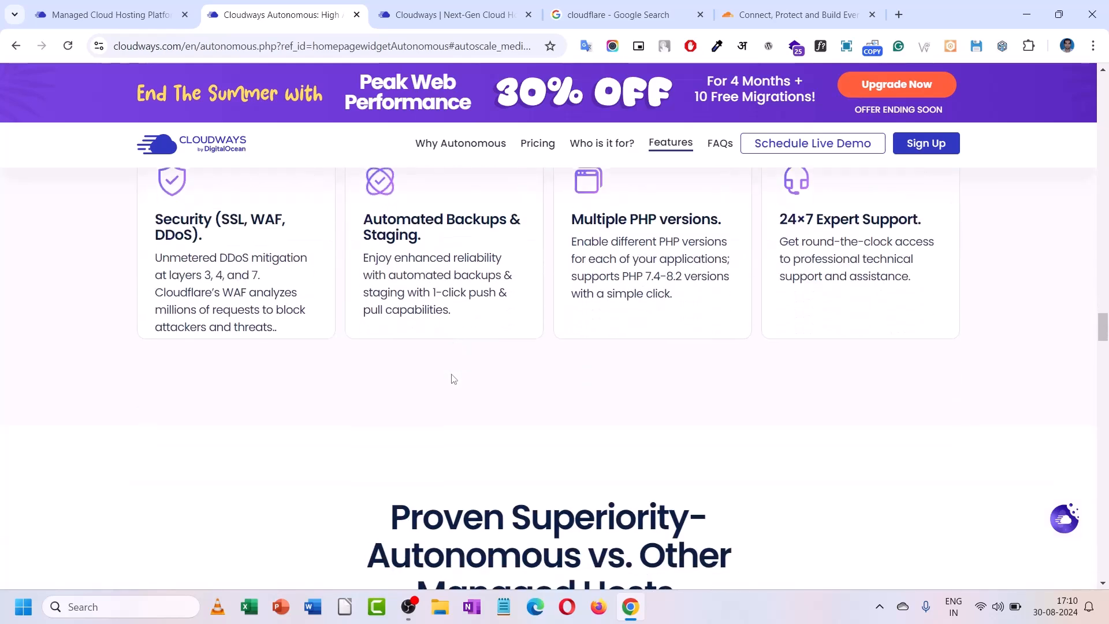
scroll(454, 378, up, 1)
scroll(454, 378, up, 2)
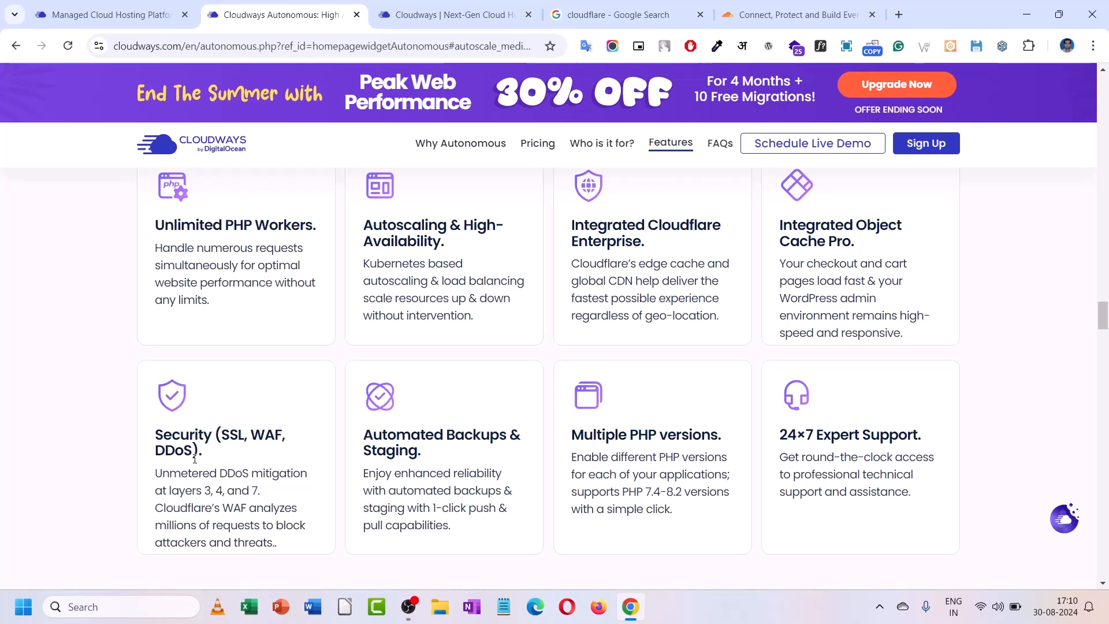
drag(193, 452, 153, 454)
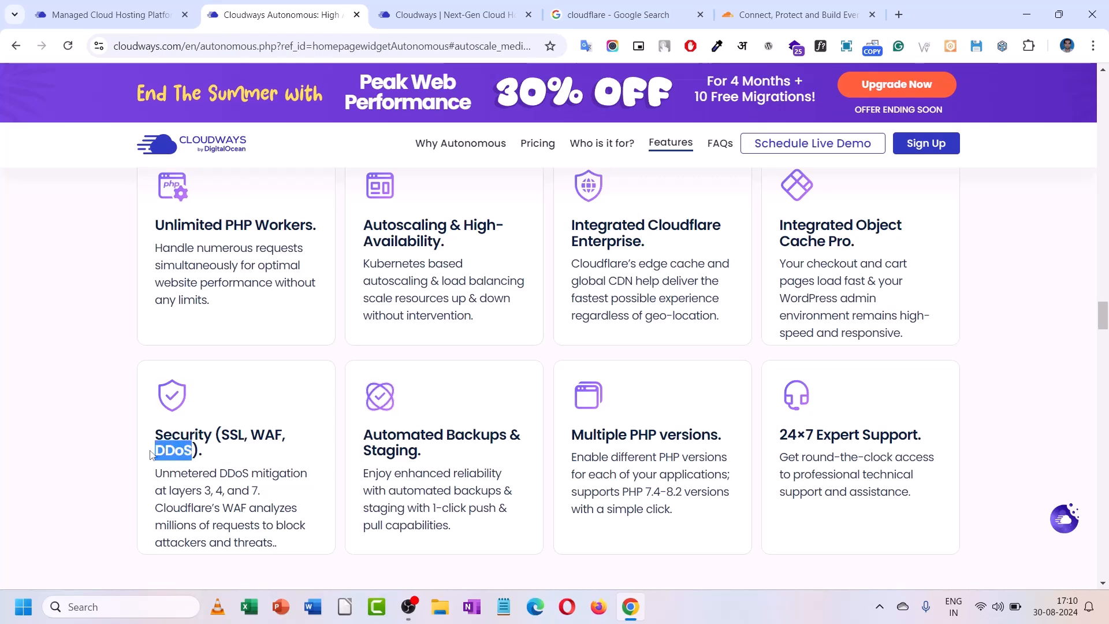
- Scroll through the benchmark charts and FAQs, ending on the requests-per-second chart versus Competitor K
scroll(496, 387, down, 3)
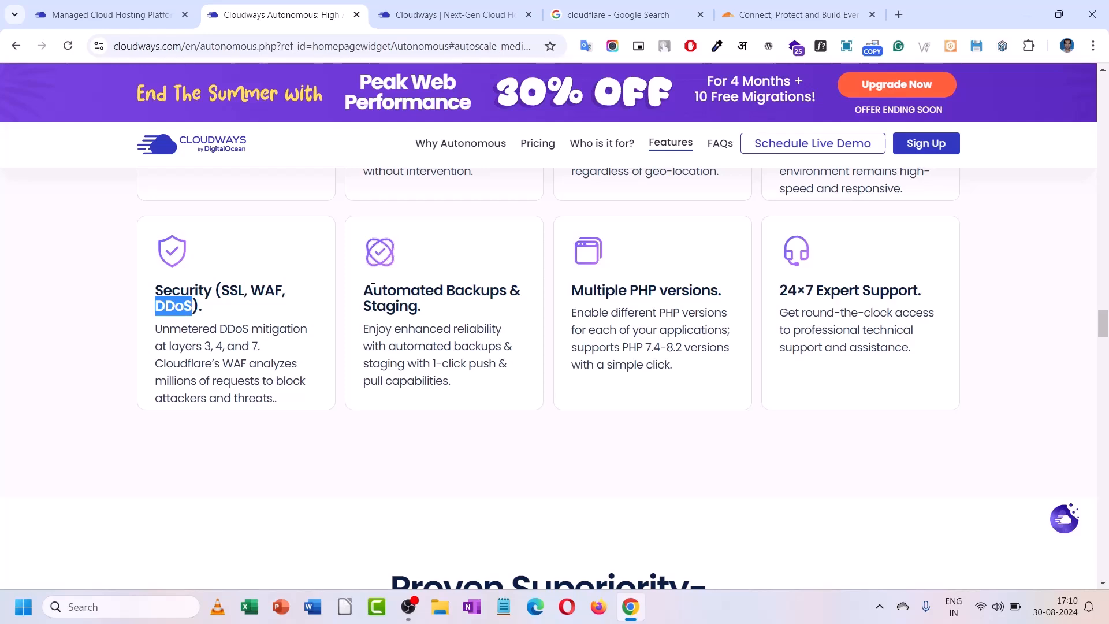
scroll(373, 288, down, 10)
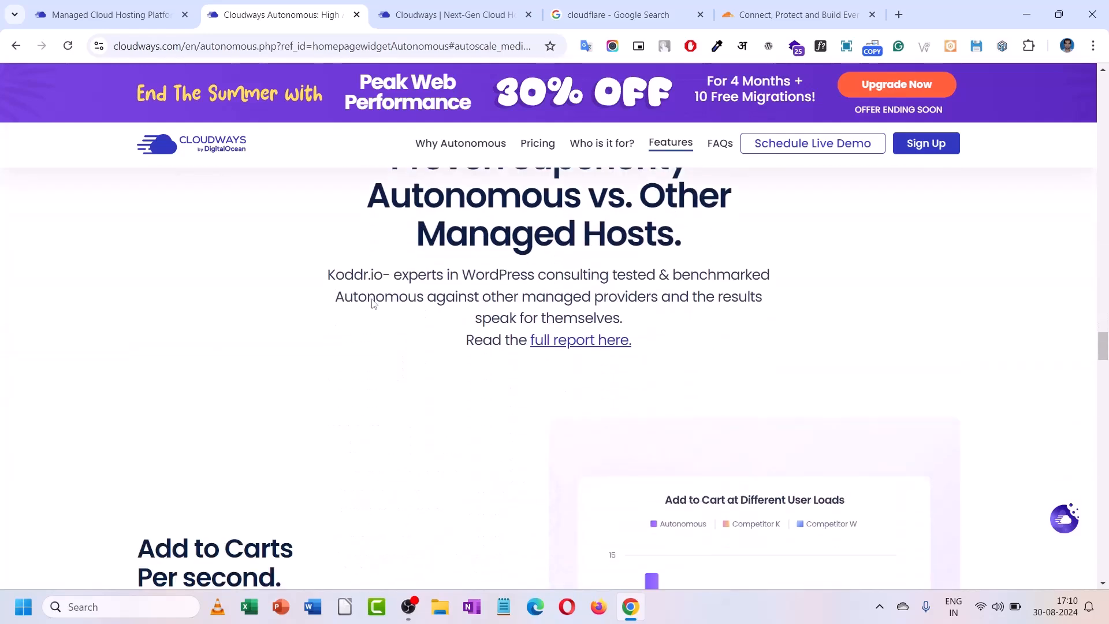
scroll(375, 304, down, 15)
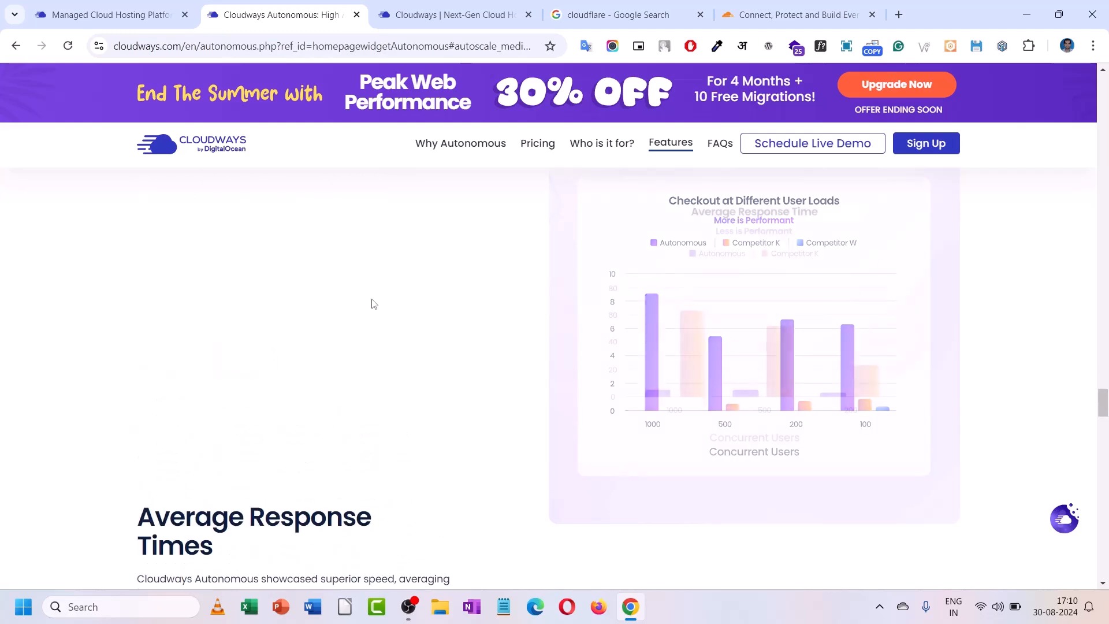
scroll(372, 303, down, 15)
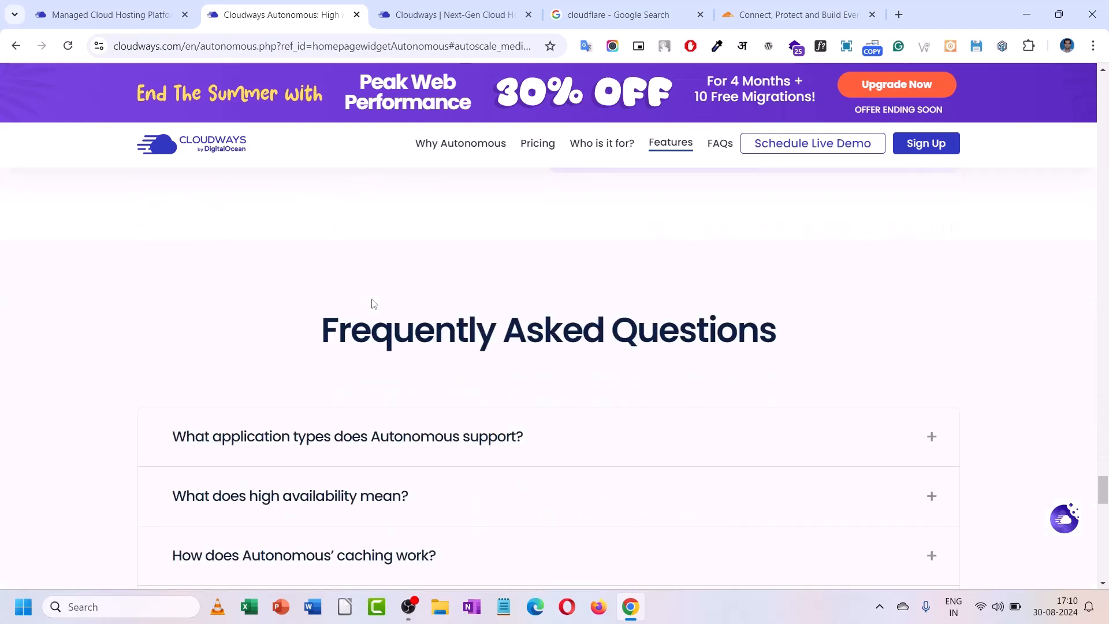
scroll(373, 304, down, 14)
scroll(375, 307, up, 6)
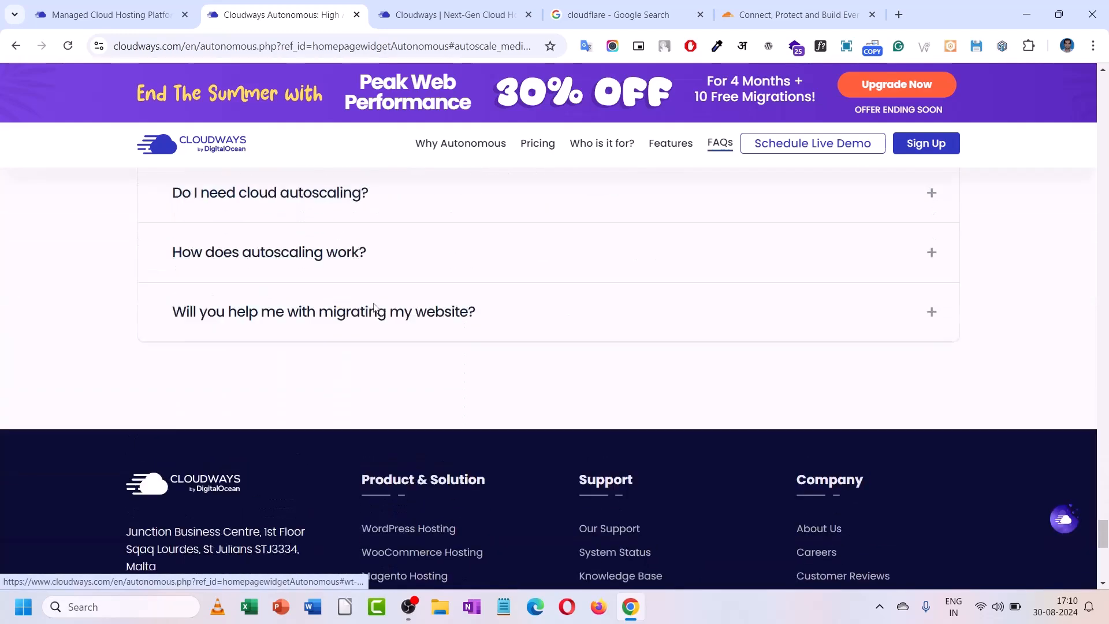
scroll(374, 307, up, 8)
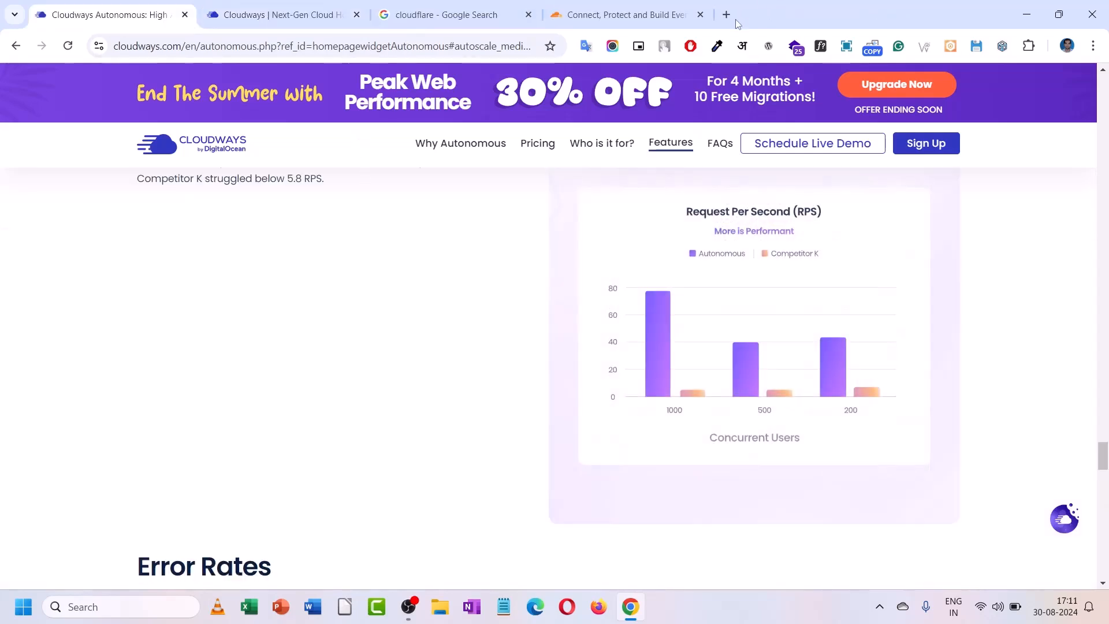
- In the Cloudways dashboard, start an Autonomous app to reach the $35/mo introduction page
click(726, 15)
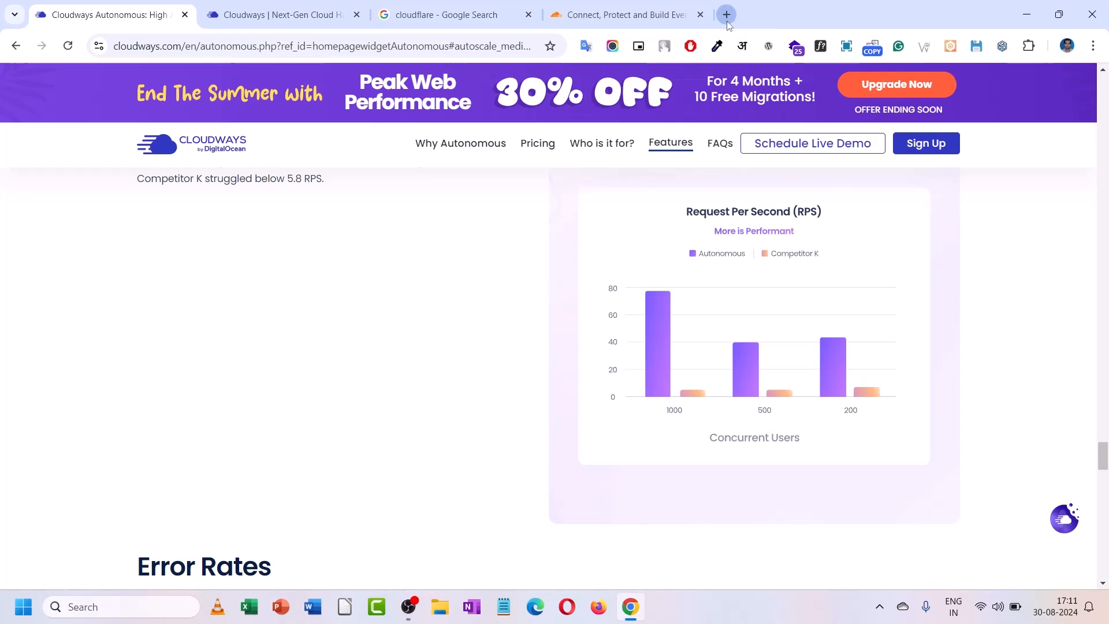
click(241, 4)
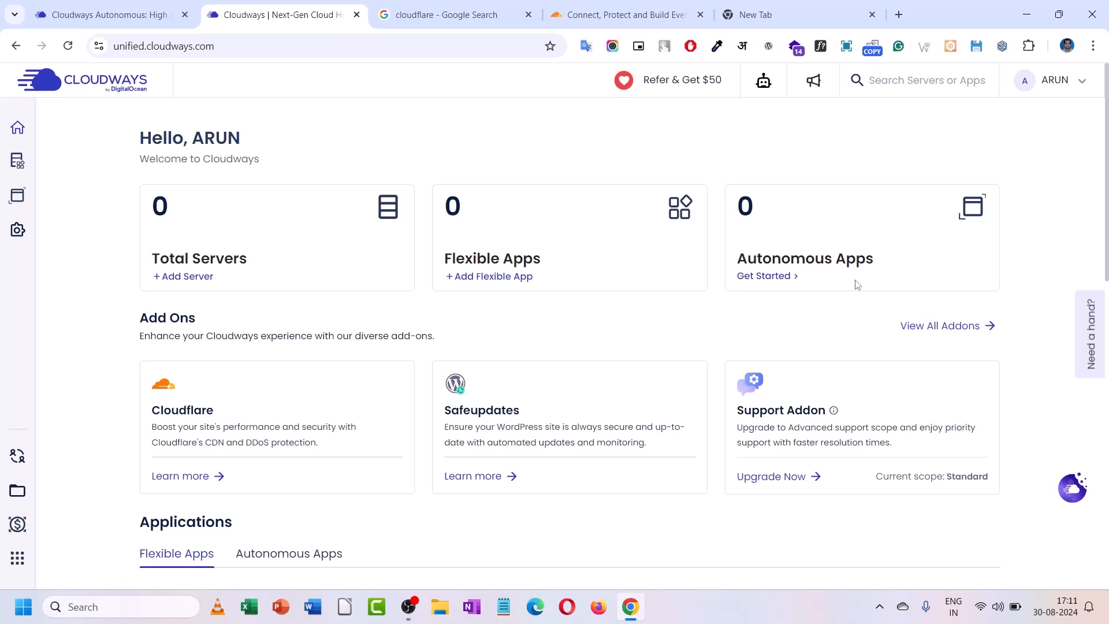
click(768, 277)
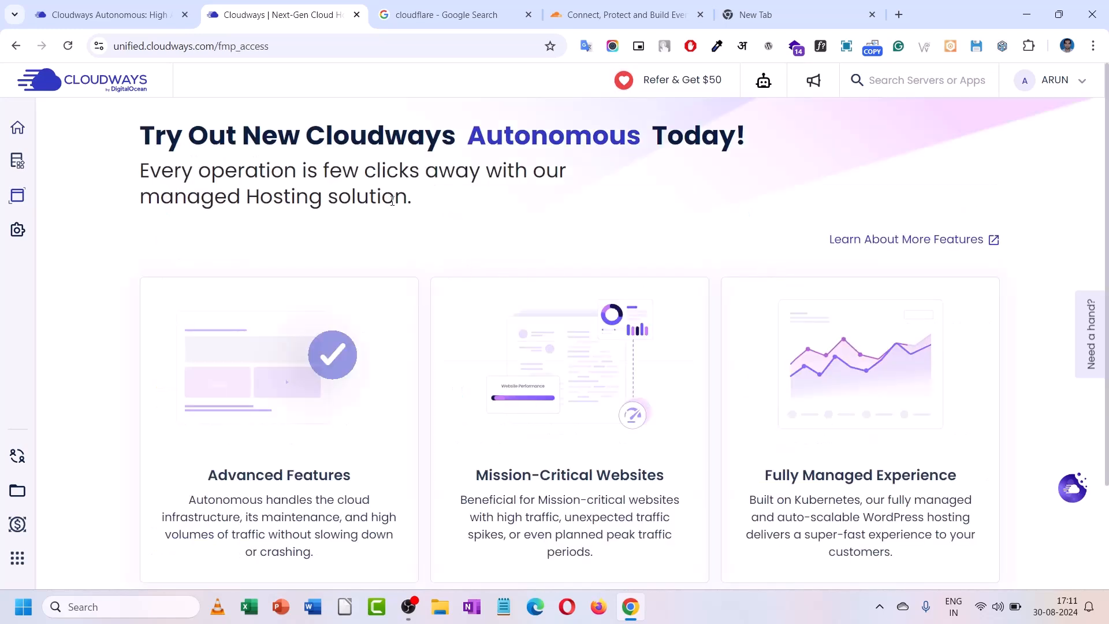
scroll(393, 201, down, 3)
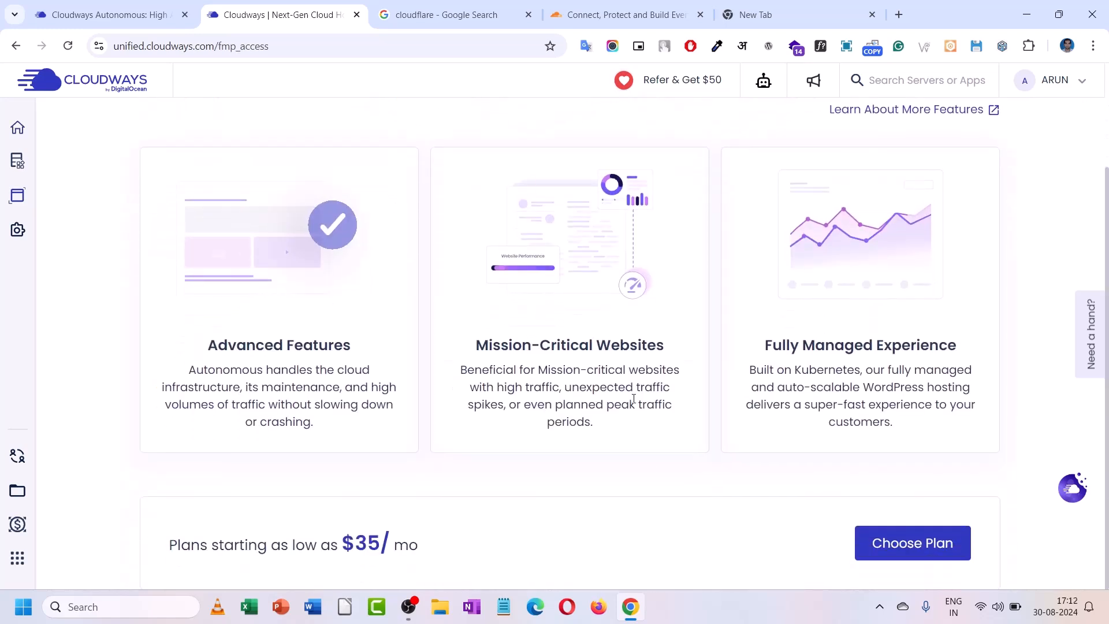
- Select and confirm the $35/month Plan 1 from the Autonomous plan carousel
click(883, 542)
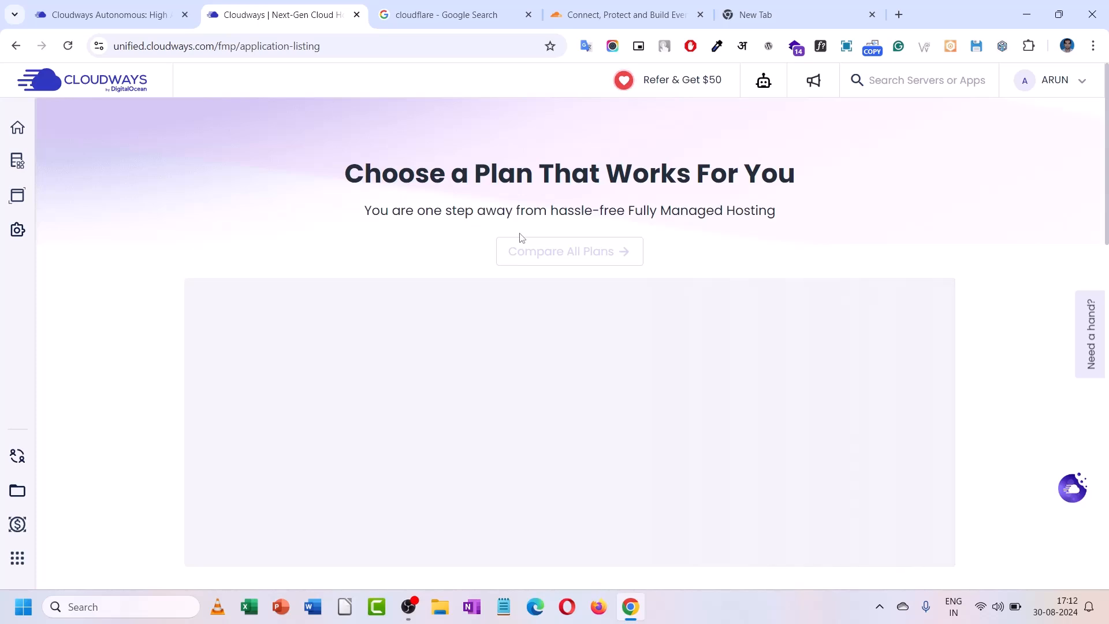
scroll(292, 444, down, 2)
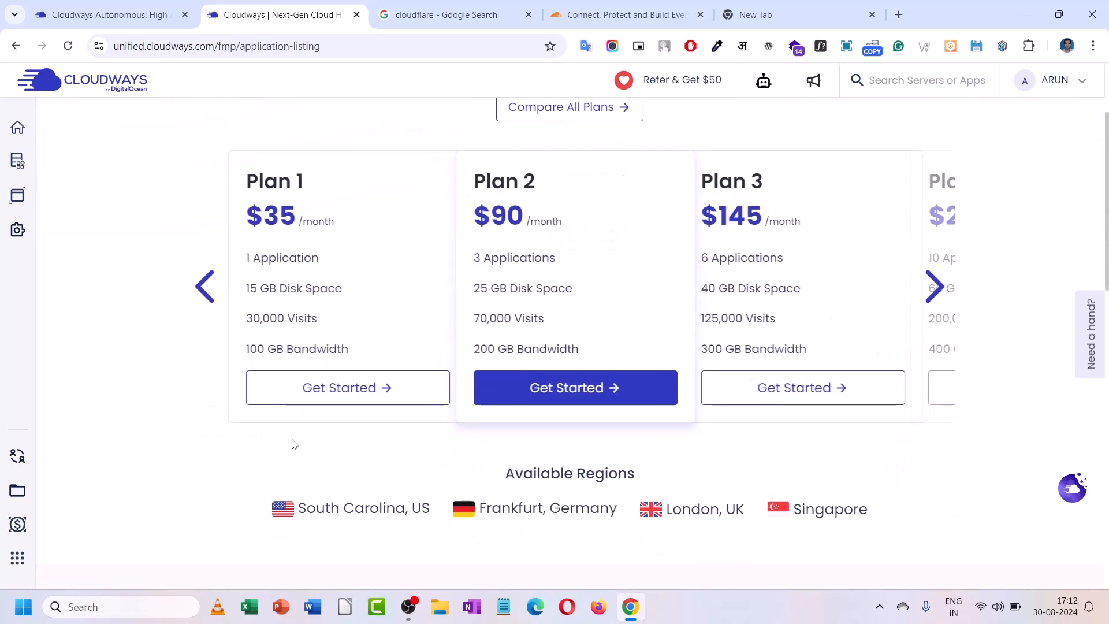
scroll(309, 365, up, 3)
click(936, 430)
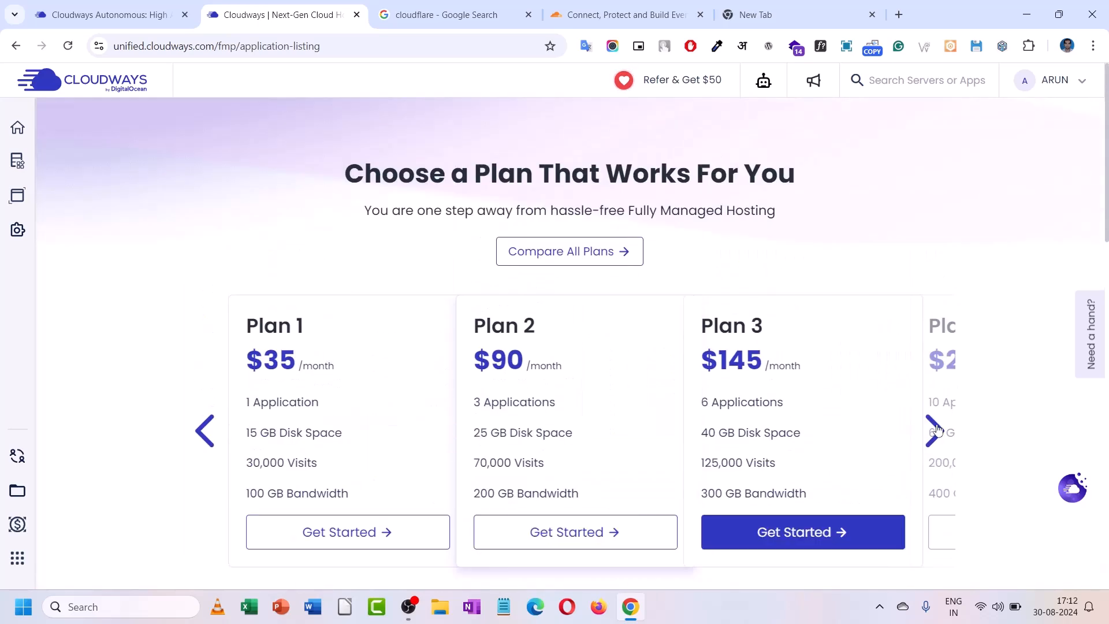
click(201, 436)
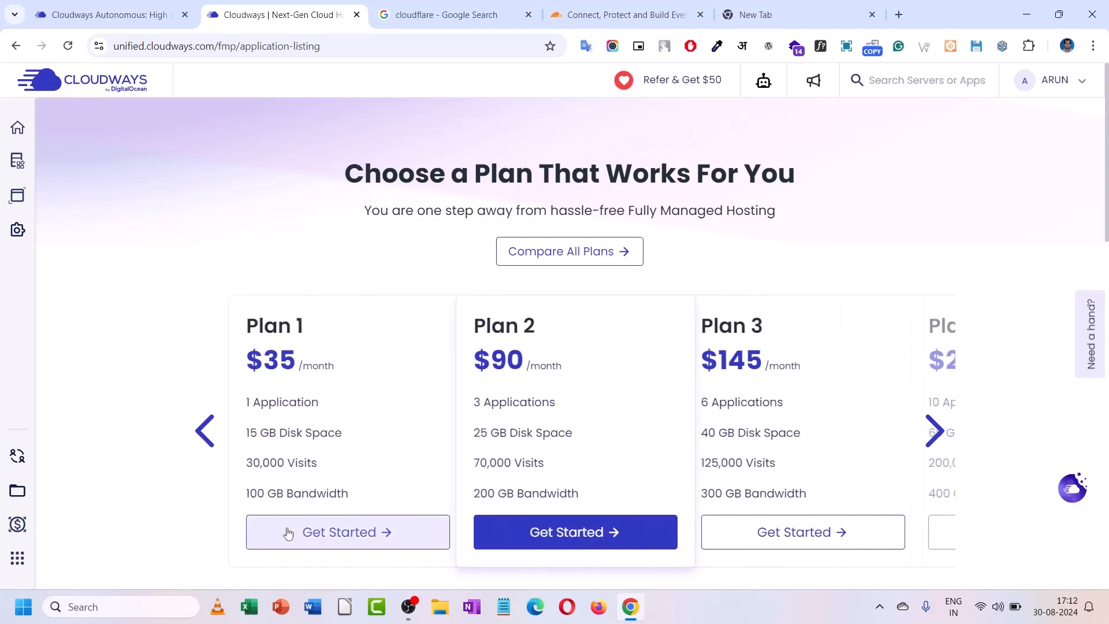
scroll(292, 530, down, 1)
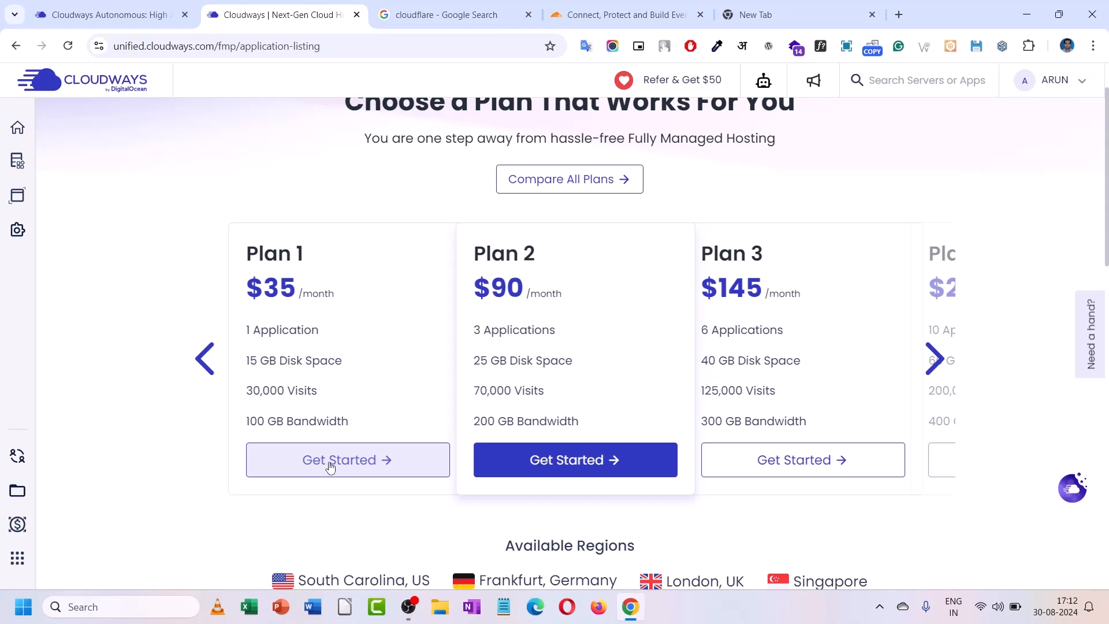
scroll(329, 462, down, 3)
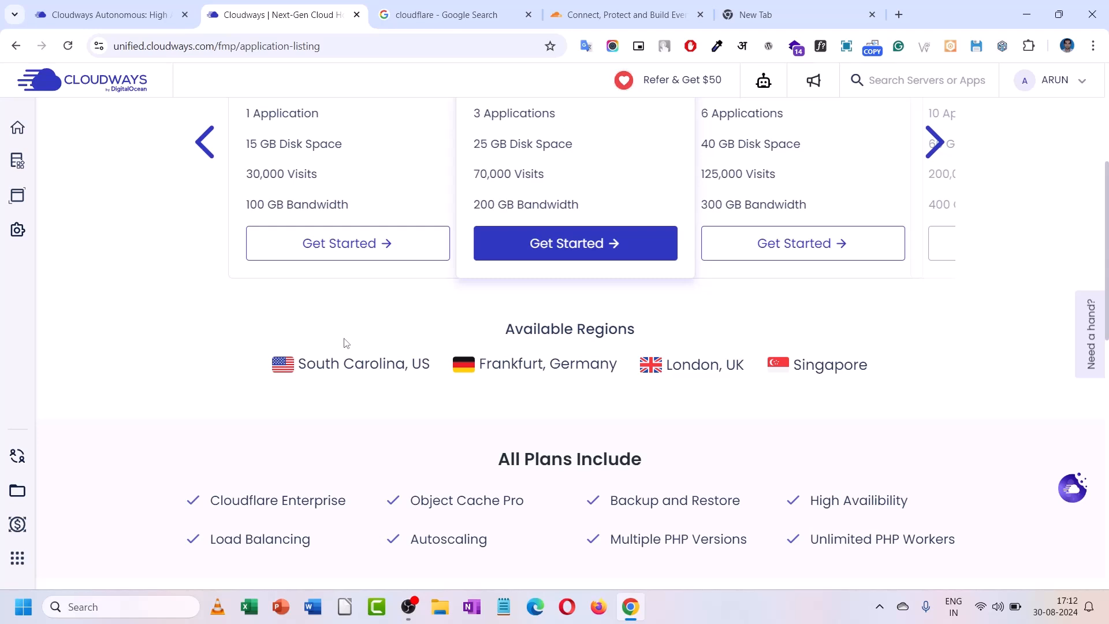
scroll(346, 341, up, 1)
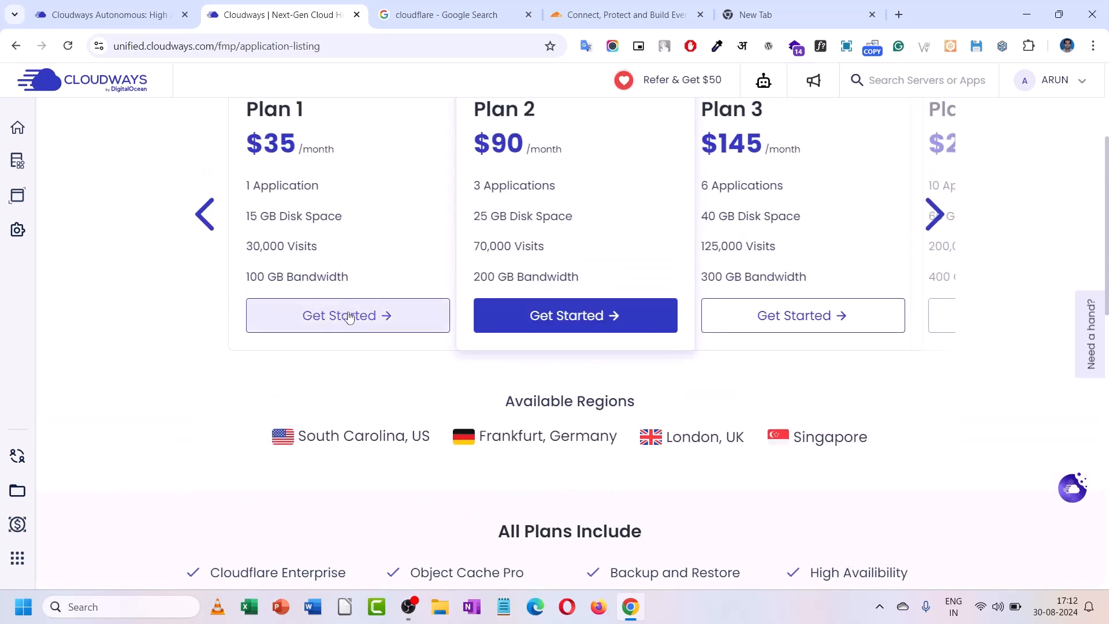
click(349, 317)
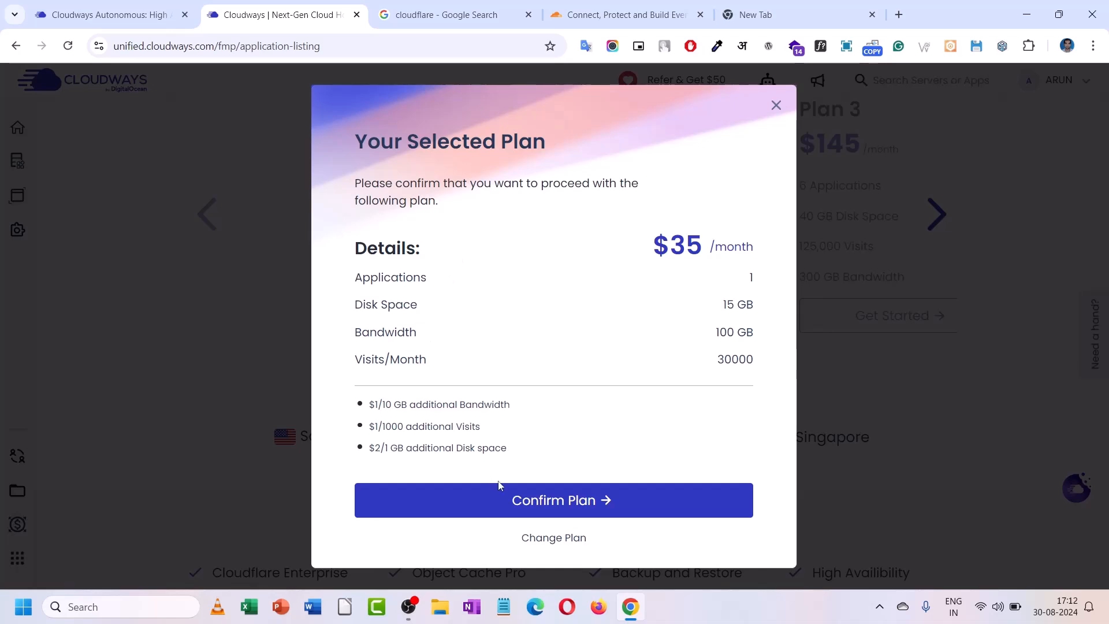
click(549, 508)
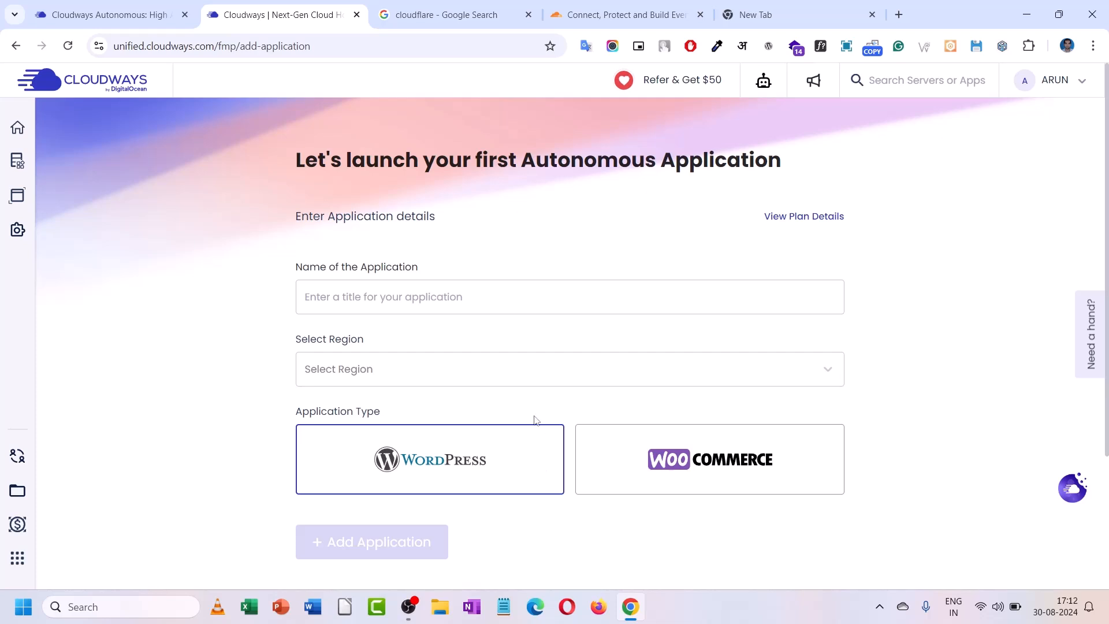
- Enter a person's name as the application name and choose the Singapore region
scroll(394, 311, down, 1)
click(373, 225)
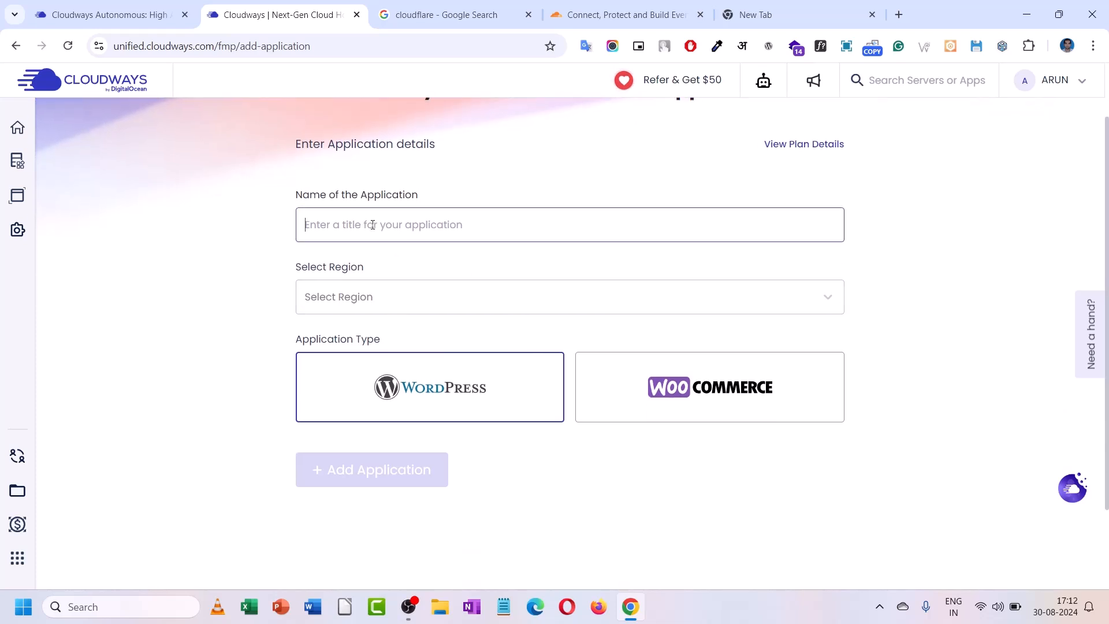
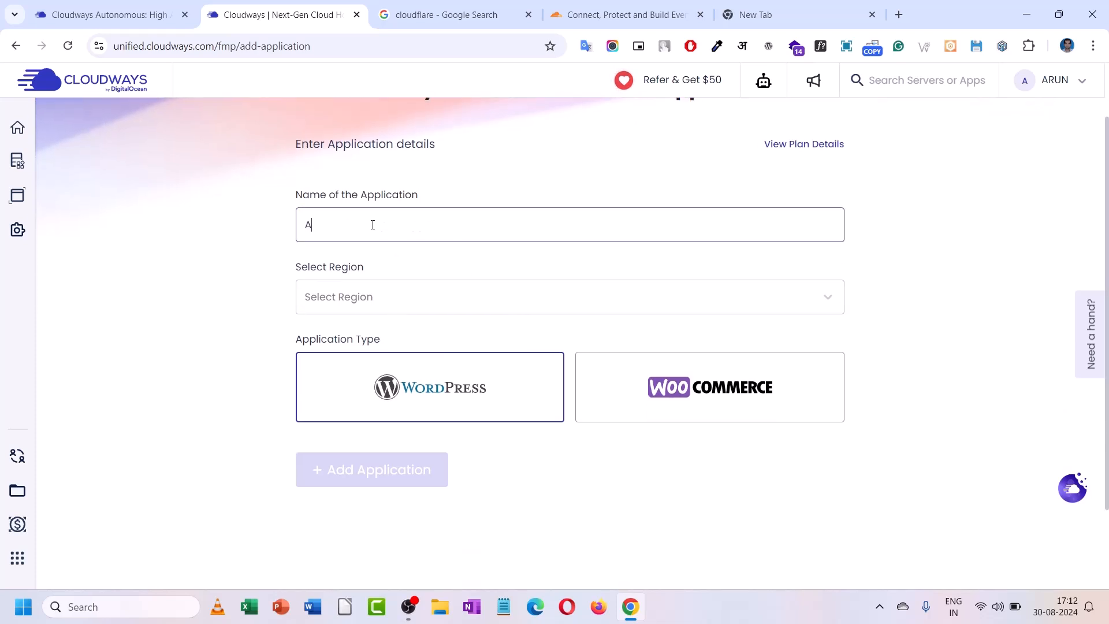
click(366, 298)
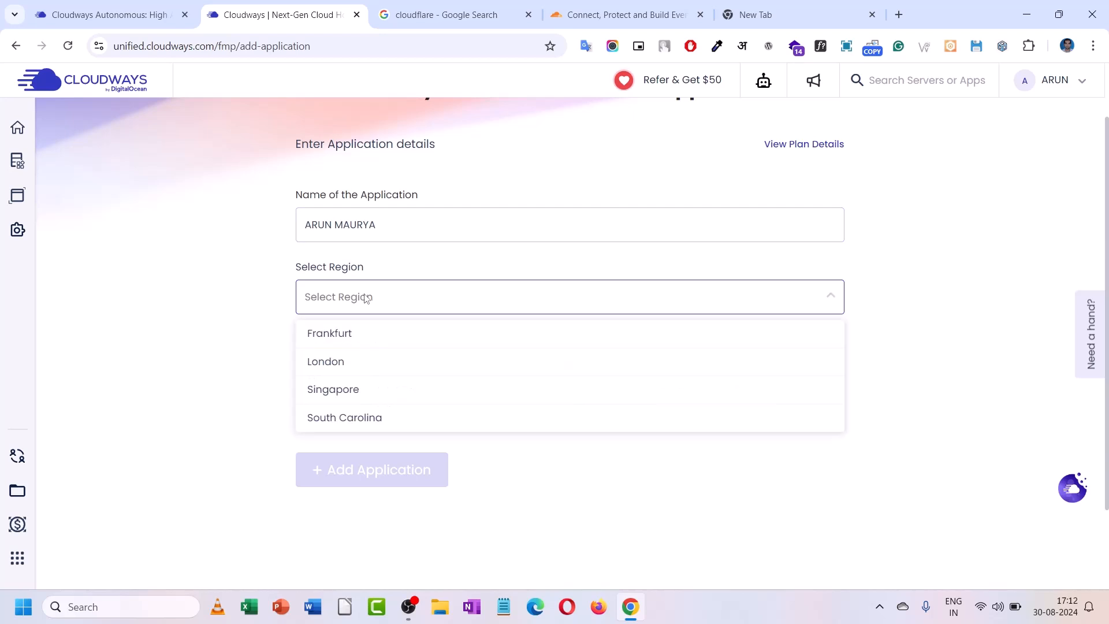
click(355, 393)
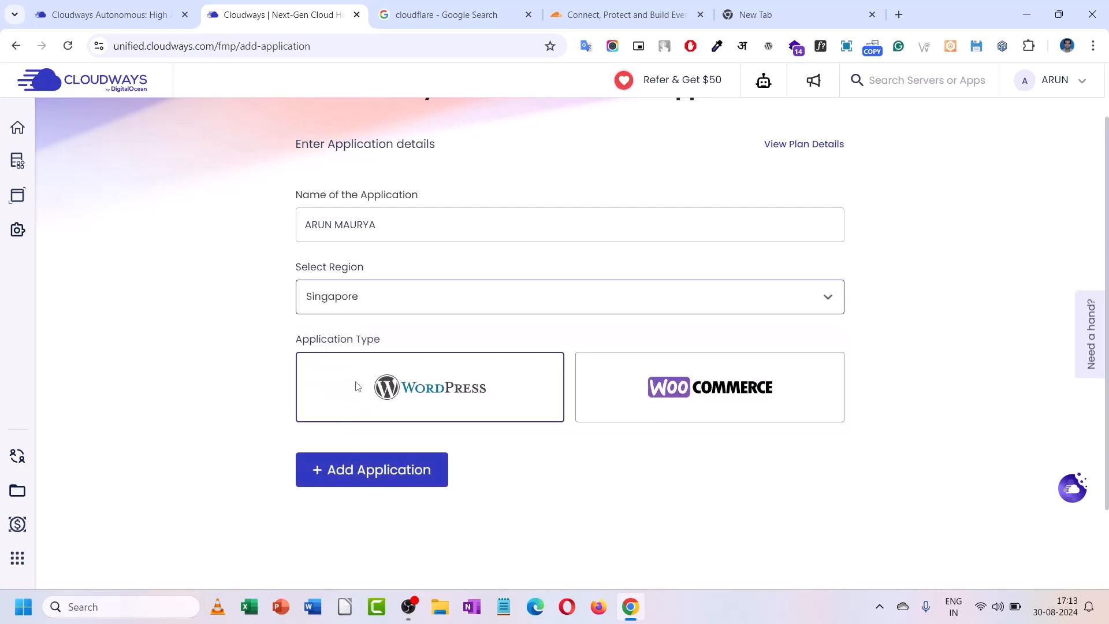
scroll(357, 386, down, 1)
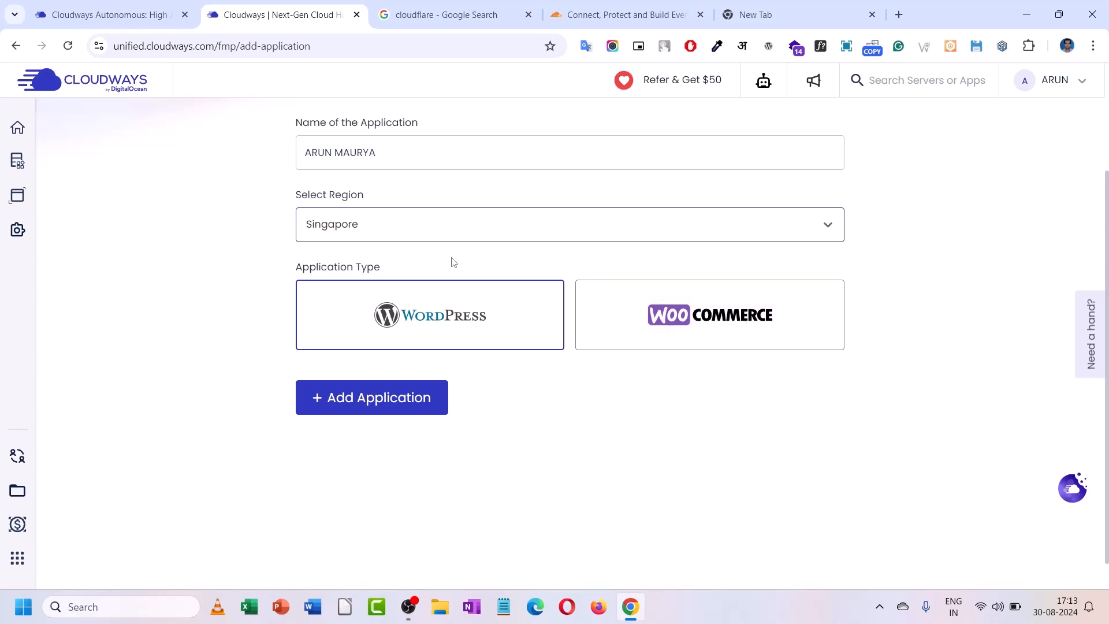
- Deploy the new WordPress application, then choose I'll do it later on the migration offer
click(347, 413)
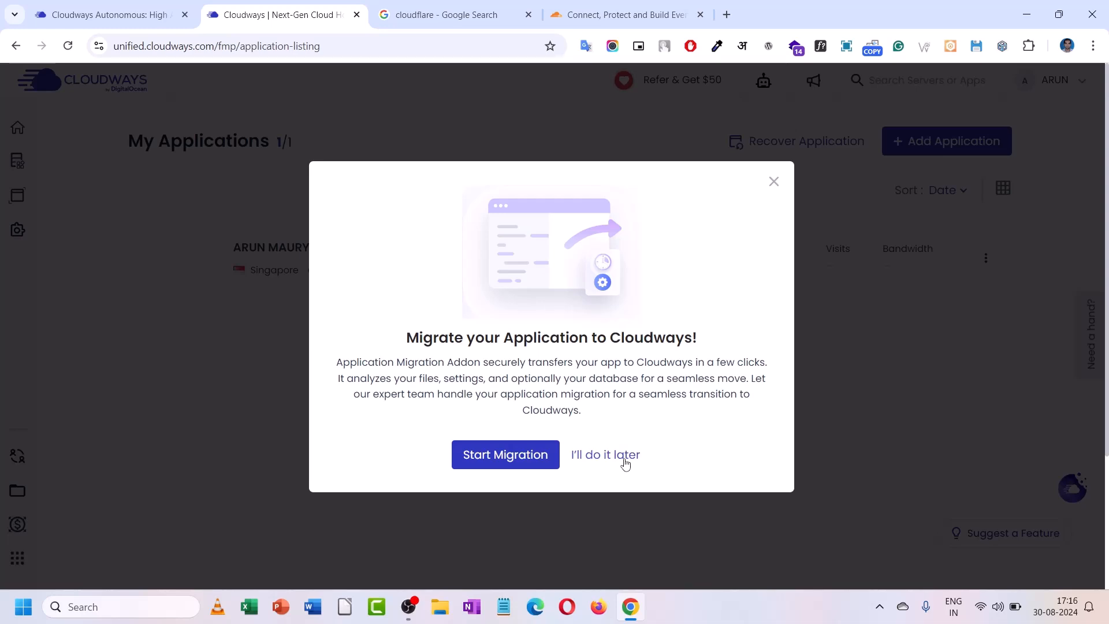
click(624, 459)
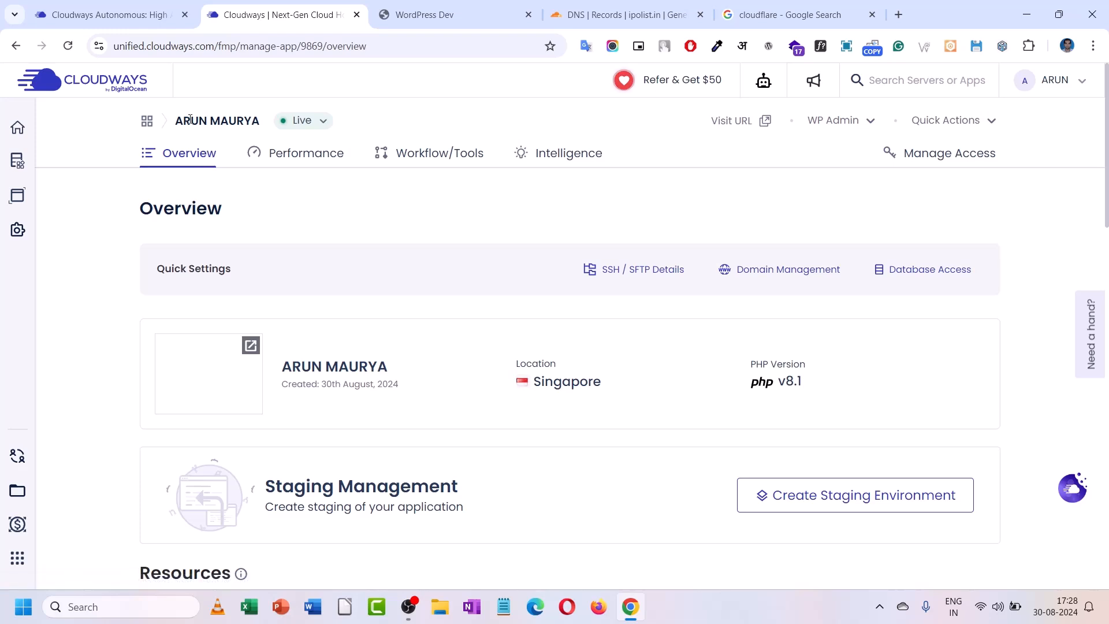
- Look over the application overview, then open app9869.cloudwayssites.com in a new tab
click(325, 123)
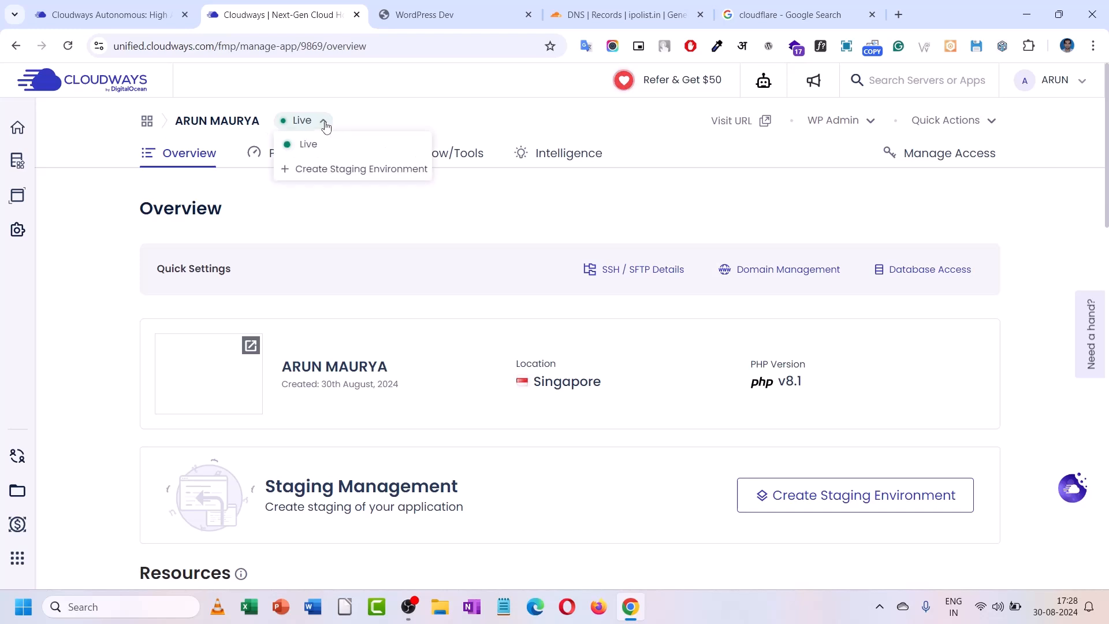
click(325, 123)
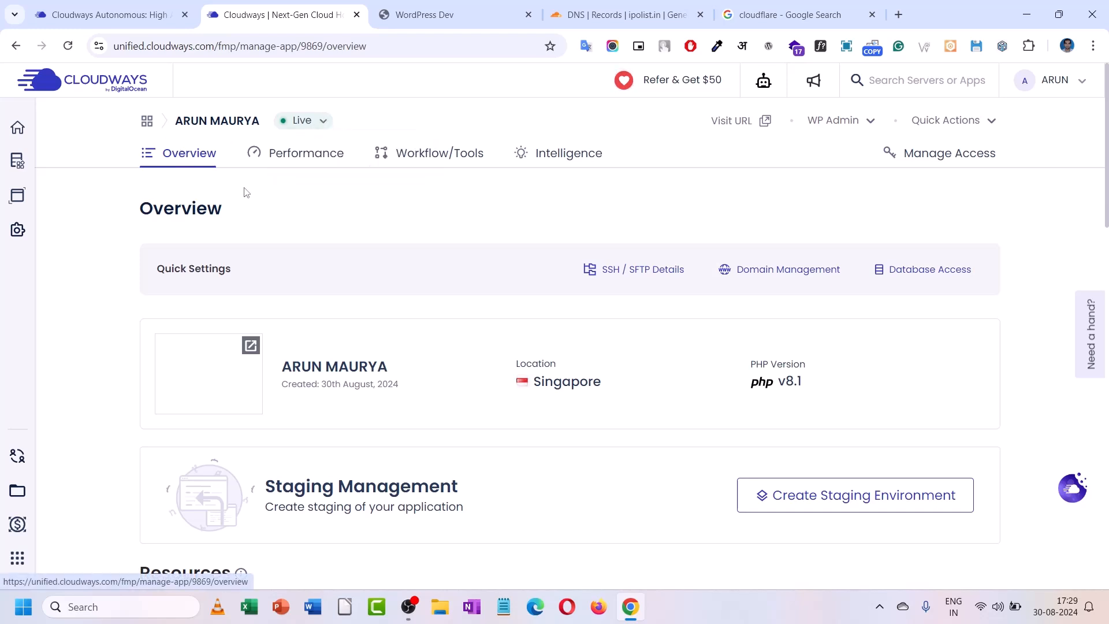
scroll(254, 234, down, 4)
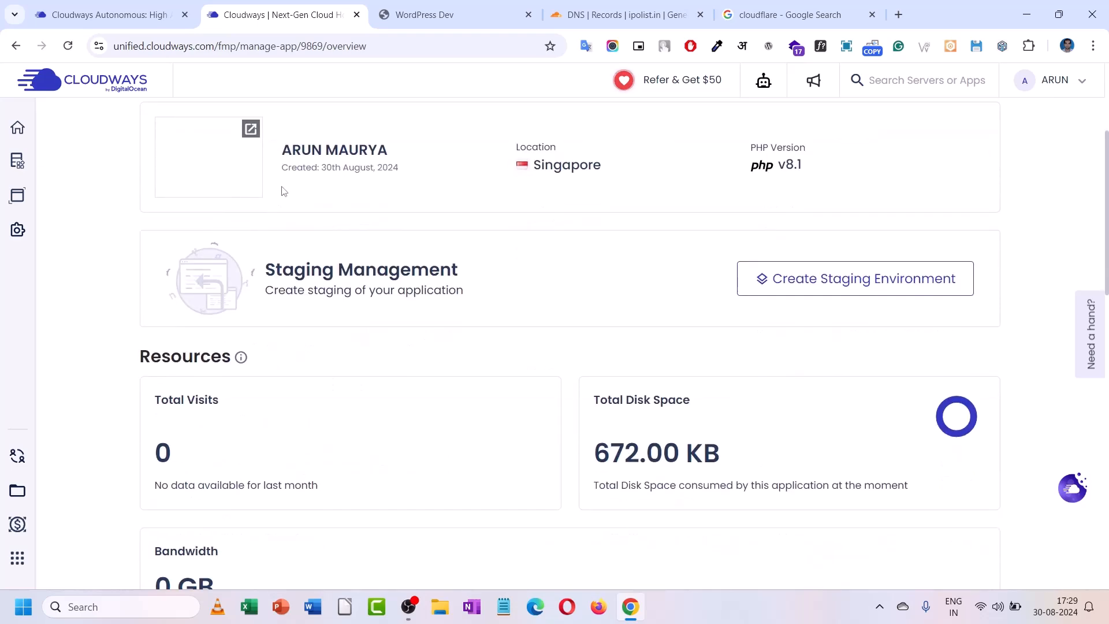
scroll(281, 190, up, 1)
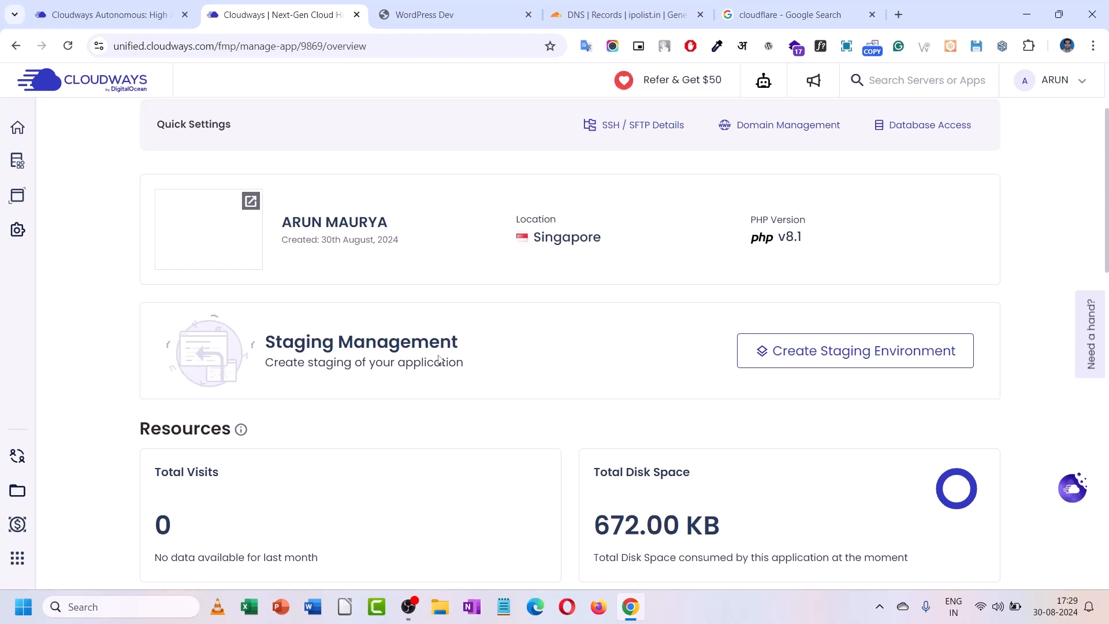
scroll(396, 384, down, 2)
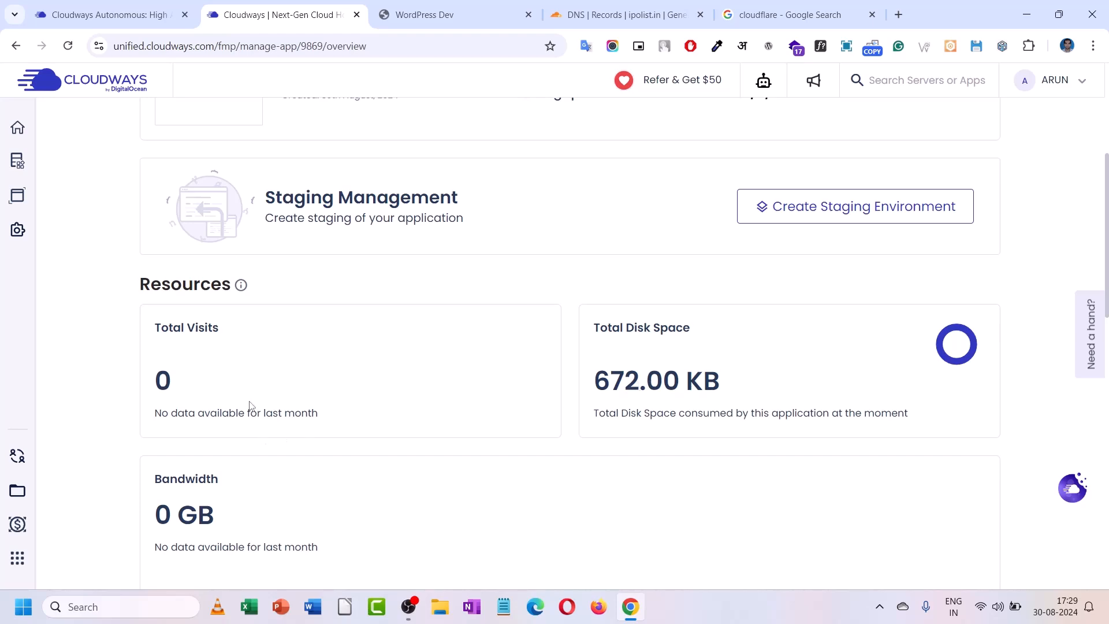
scroll(250, 407, down, 1)
scroll(250, 406, down, 2)
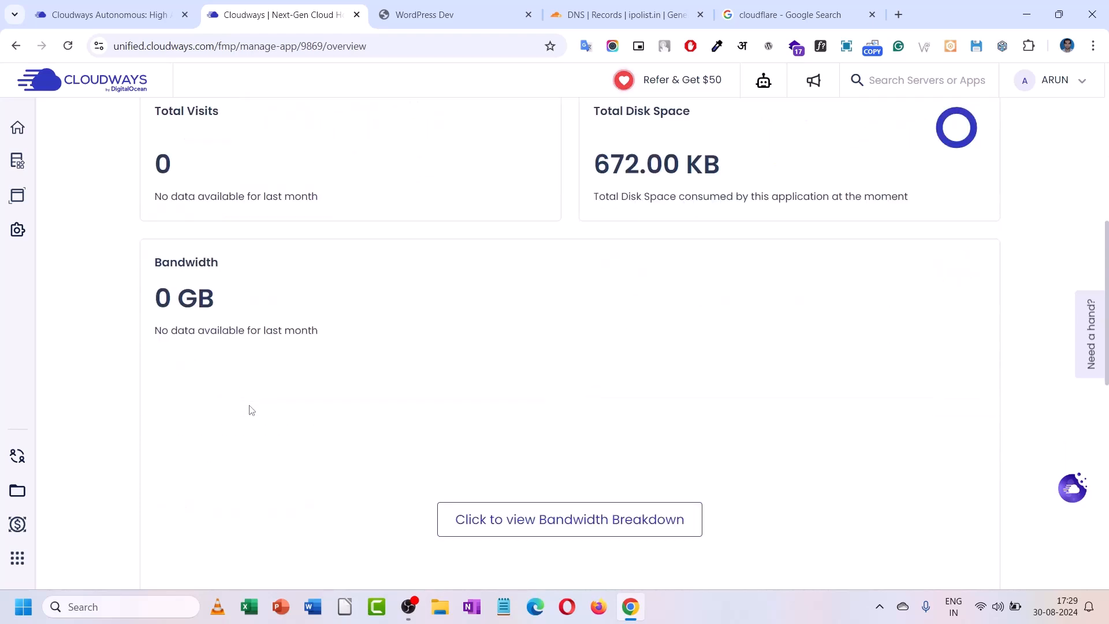
scroll(251, 407, up, 5)
scroll(251, 410, up, 2)
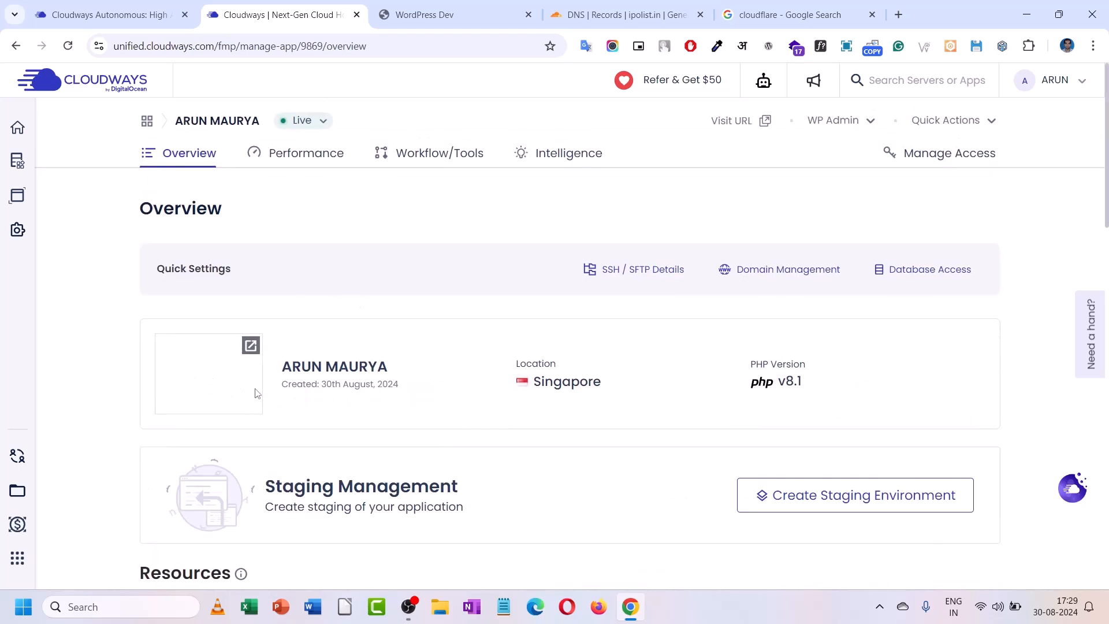
click(256, 346)
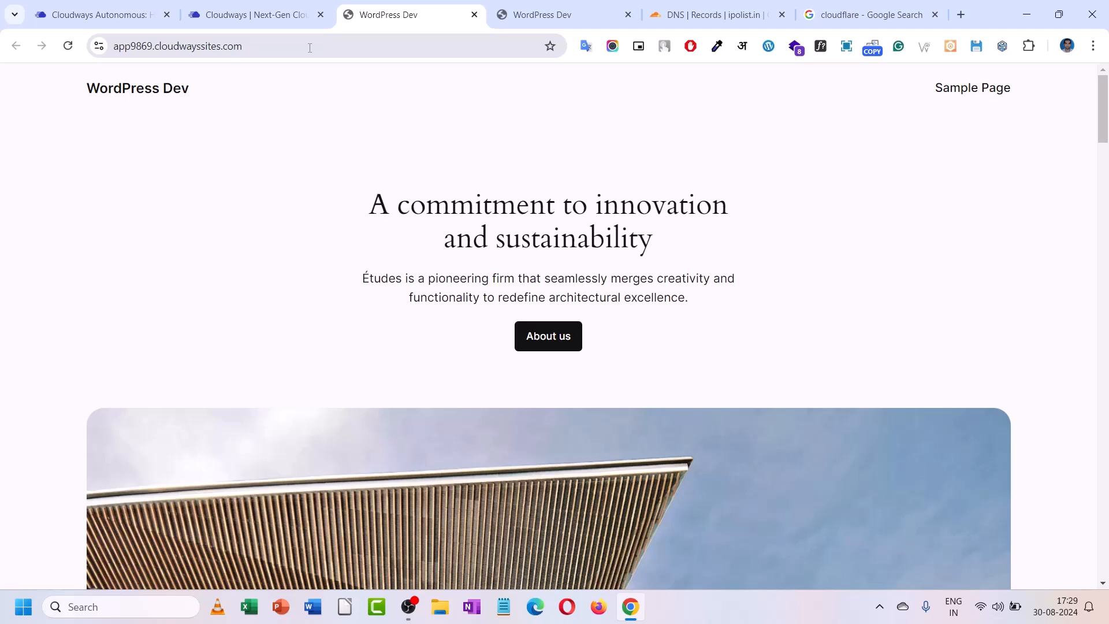
- Back in Cloudways, view the Performance caching details showing Object Cache Pro and Cloudflare CDN
click(291, 7)
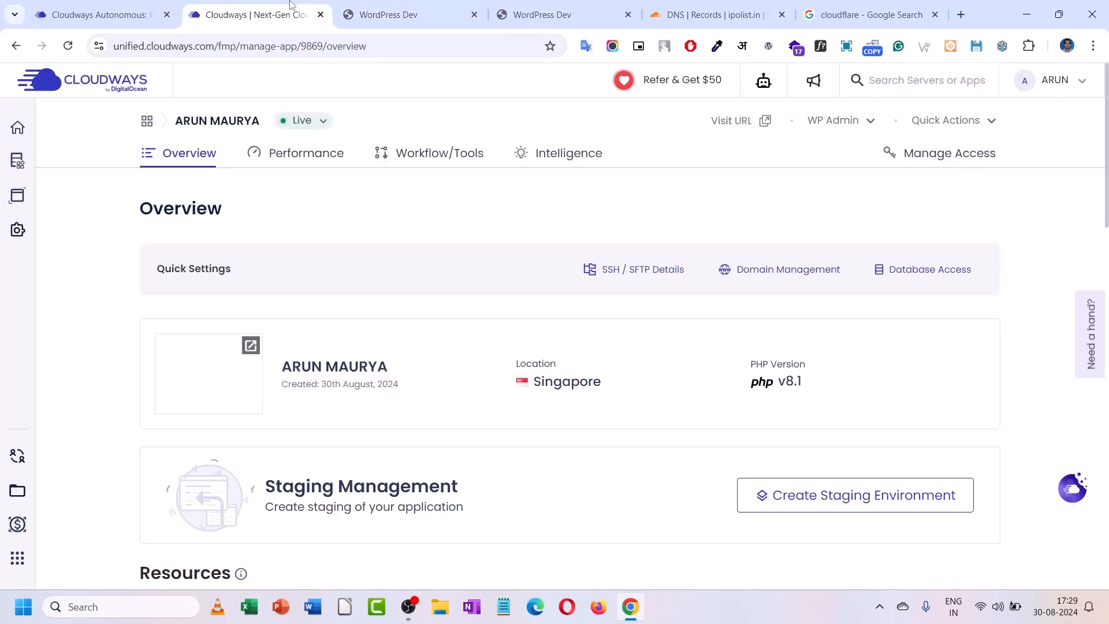
click(308, 164)
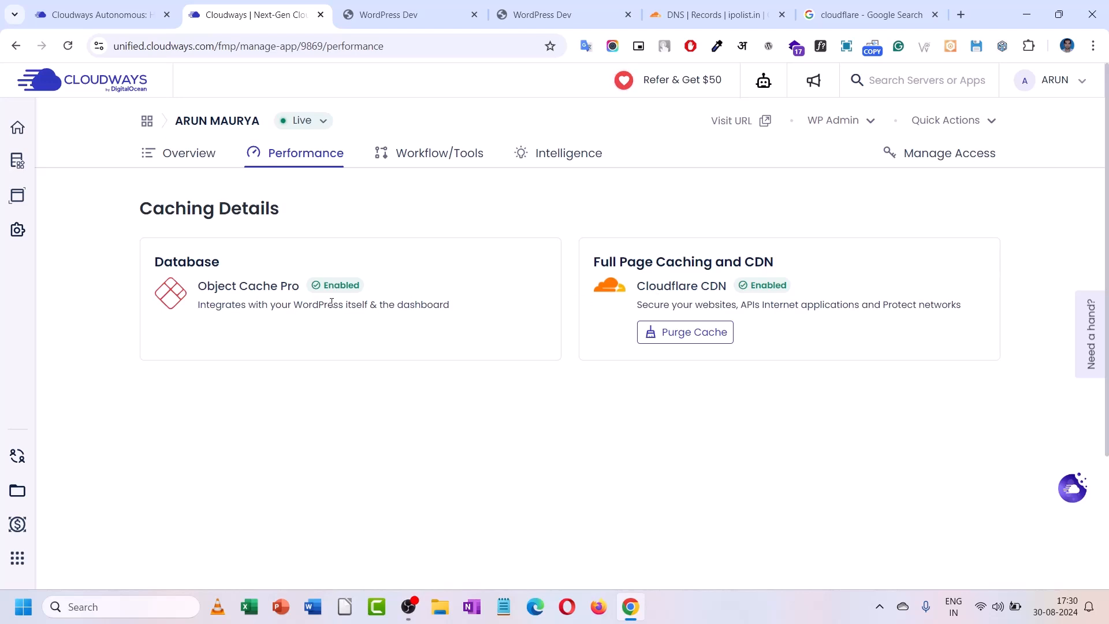
- Check Workflow/Tools backups and Intelligence error logs, then show the WP Admin credentials on Overview
click(437, 155)
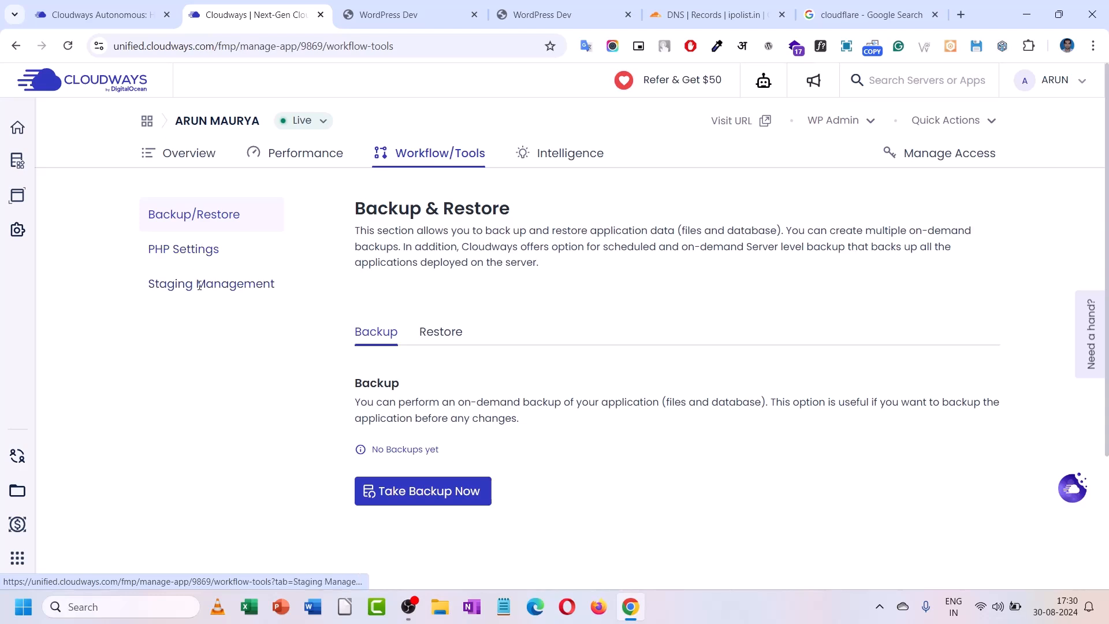
click(544, 163)
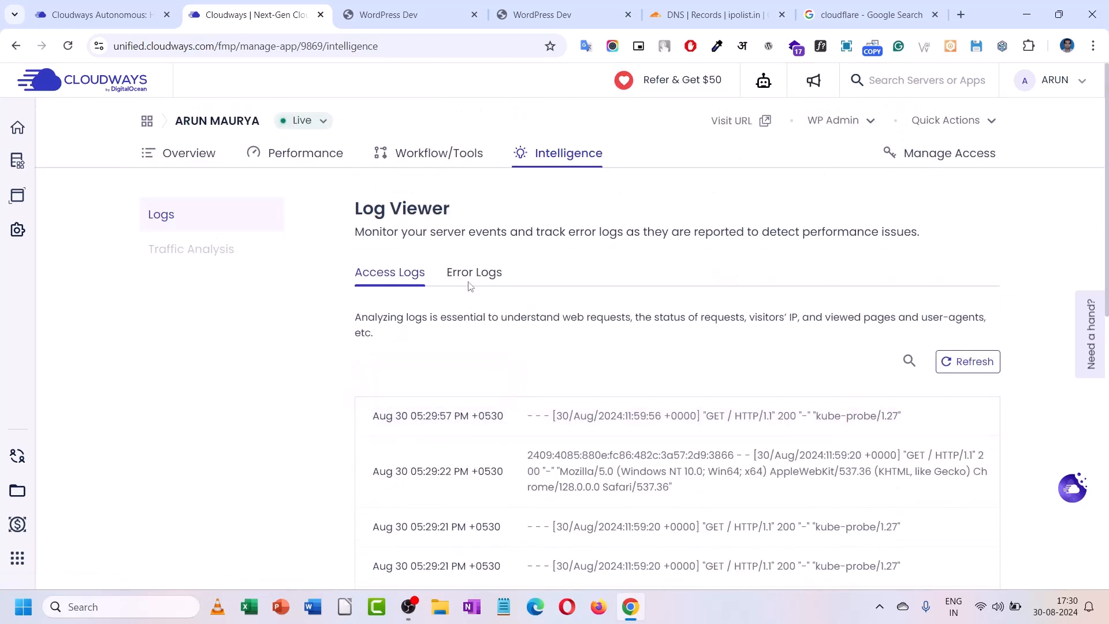
click(469, 273)
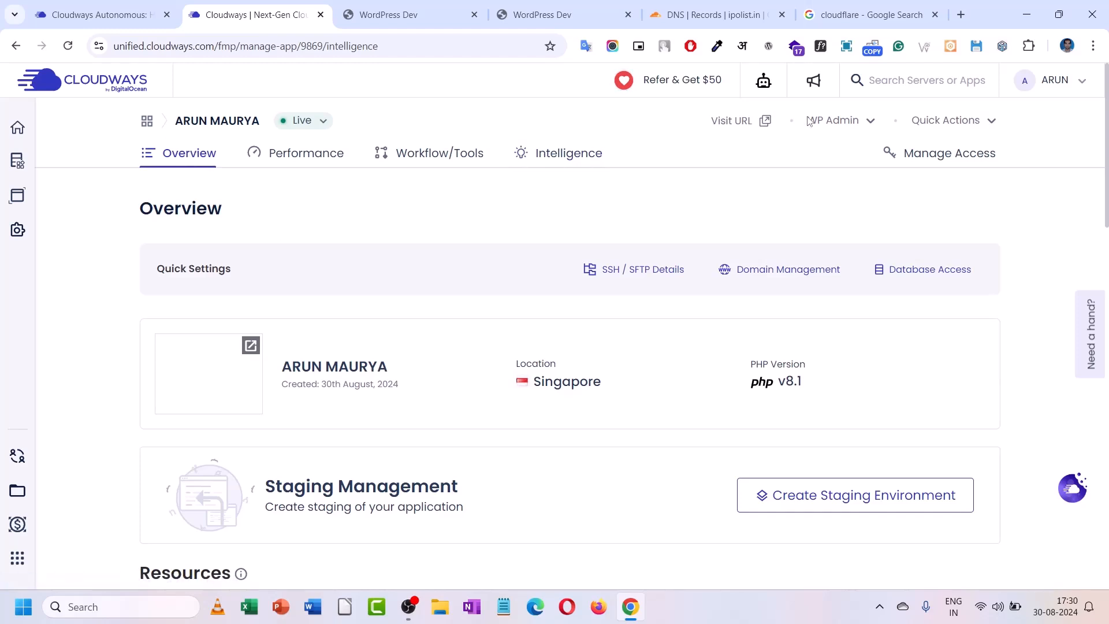
click(841, 121)
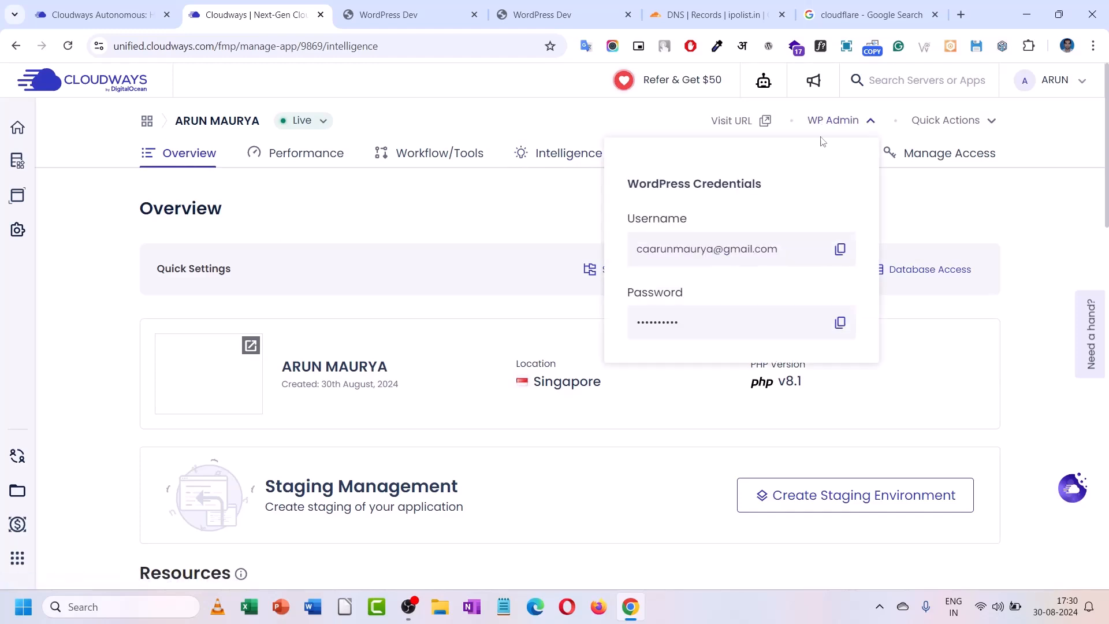
- Copy the admin username and load app9869.cloudwayssites.com/wp-admin in the WordPress Dev tab
click(847, 249)
click(422, 8)
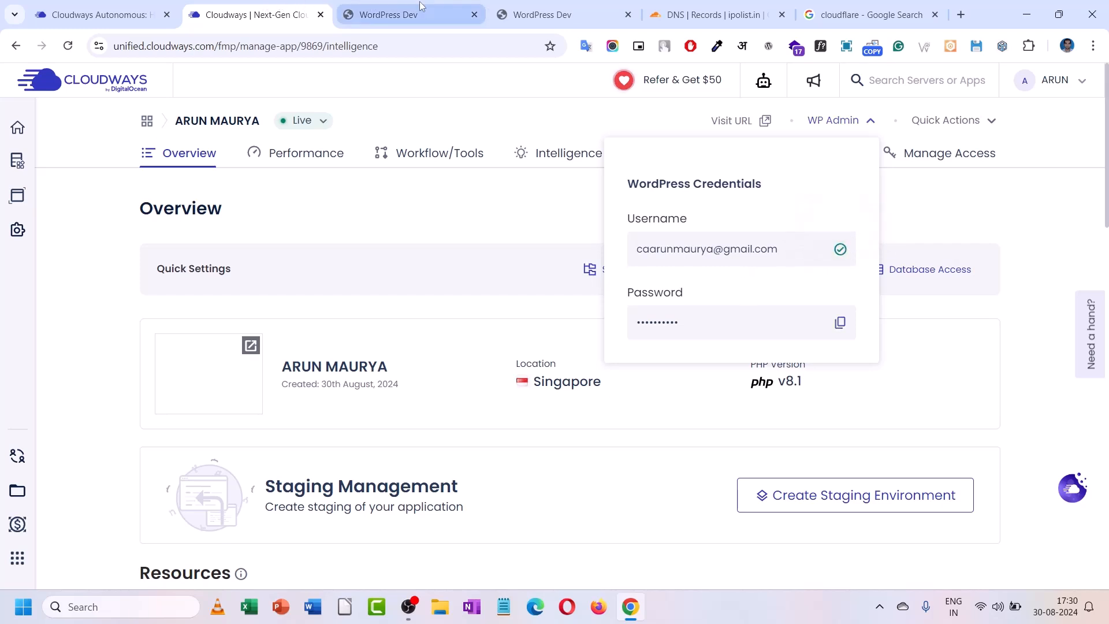
click(386, 46)
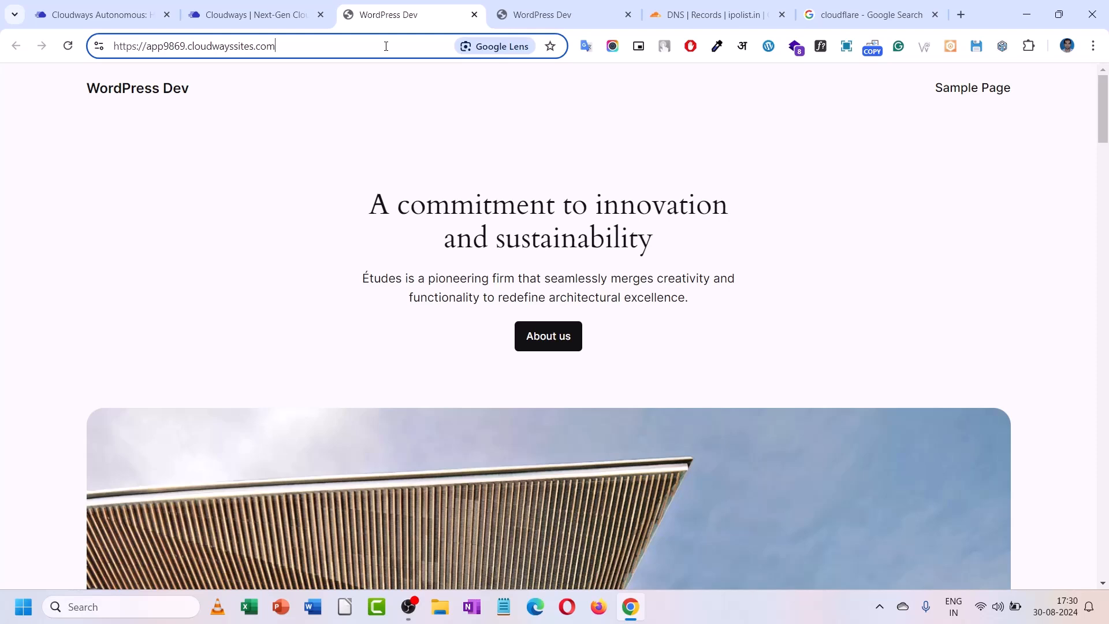
text(/)
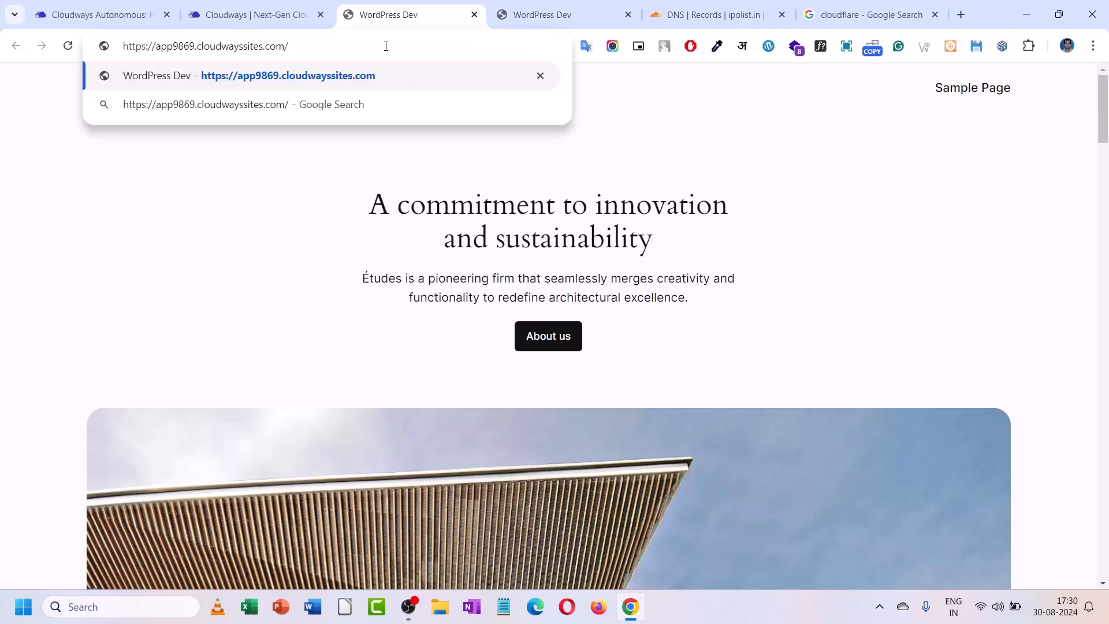
text(W)
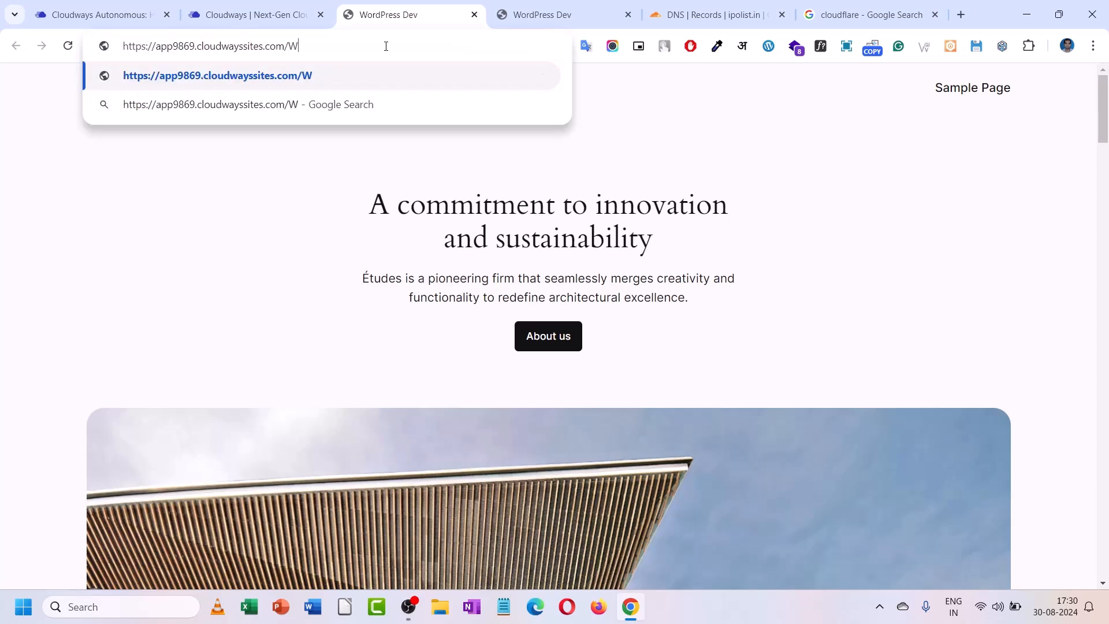
key(BackSpace)
text(wp)
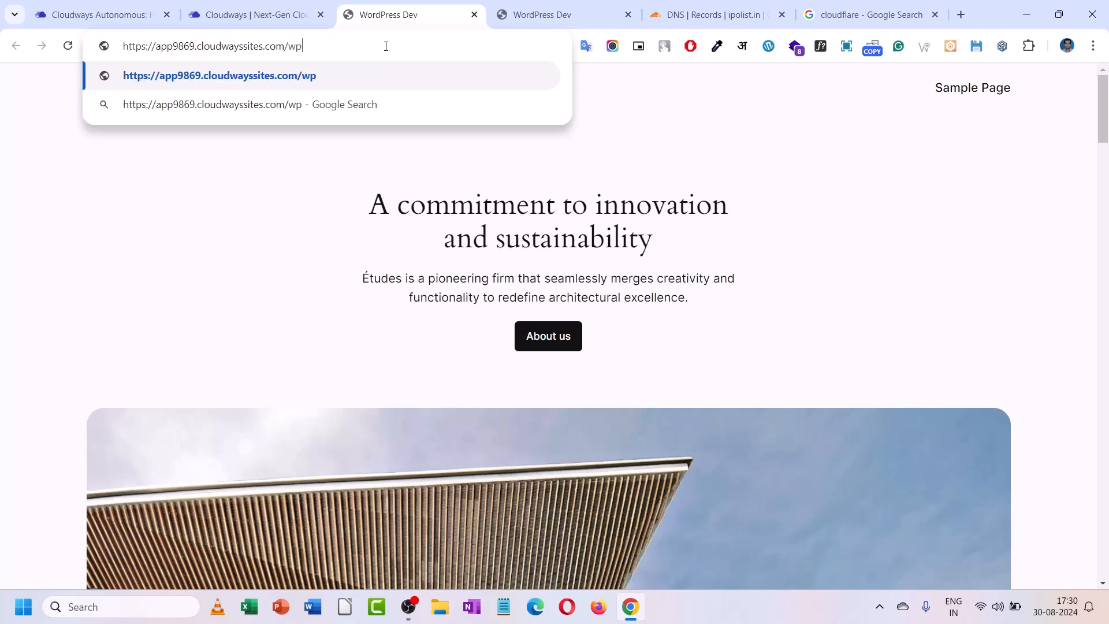
text(-admin)
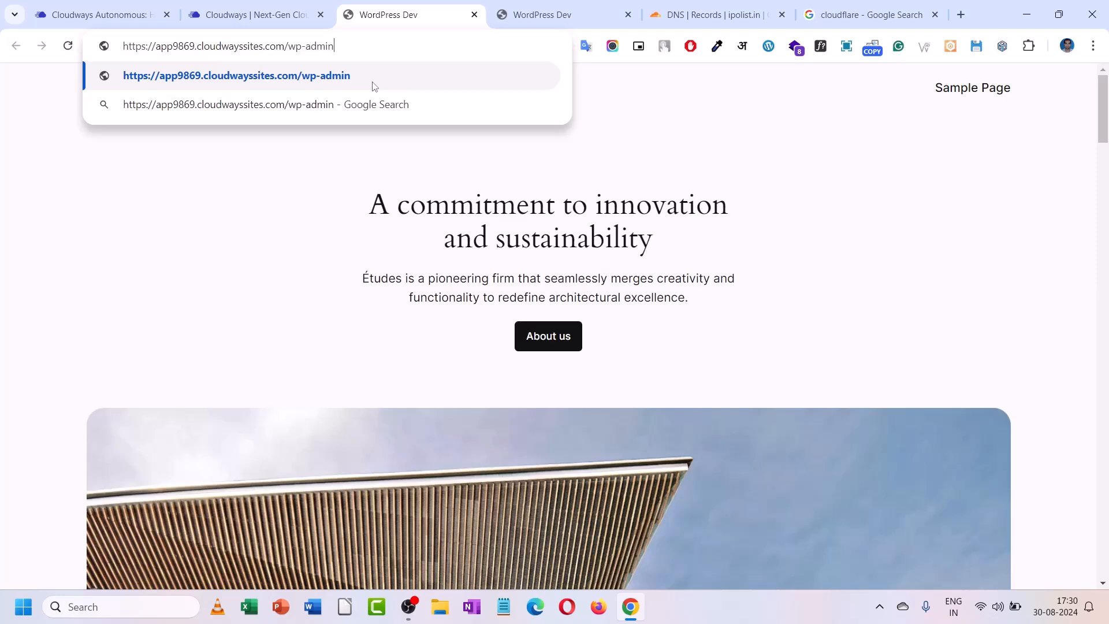
key(Return)
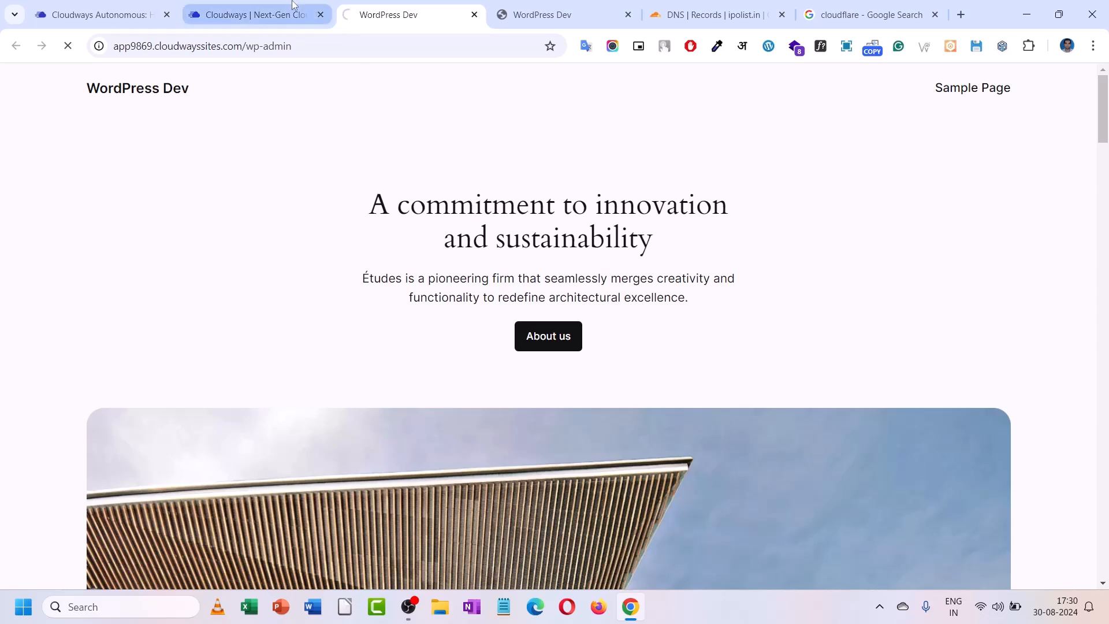
- Paste the Cloudways admin username into the WordPress login username field
click(254, 14)
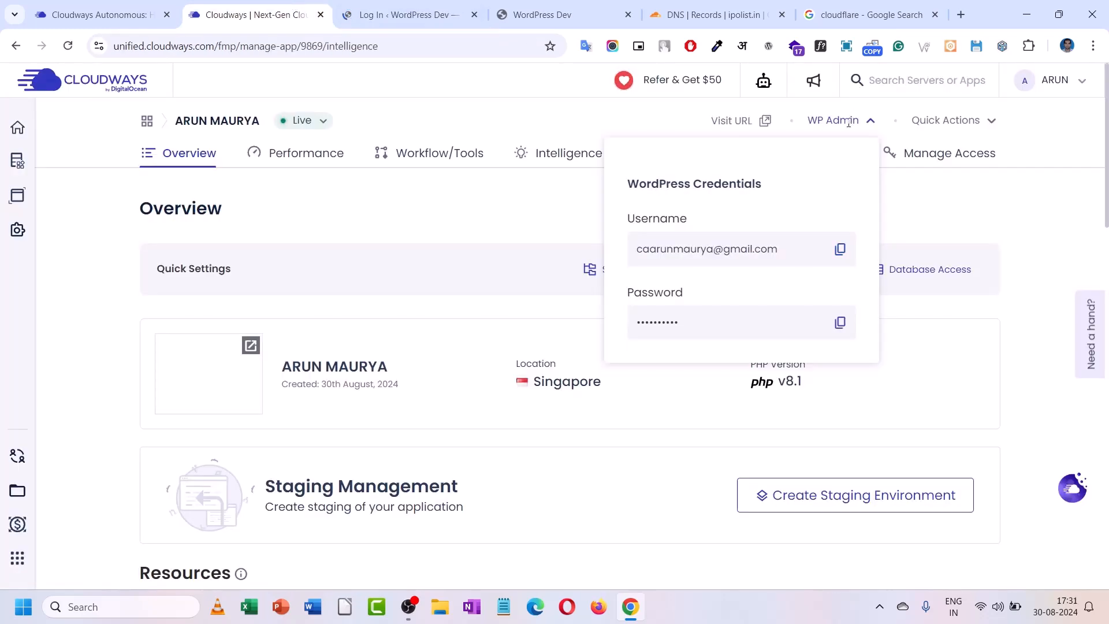
click(841, 251)
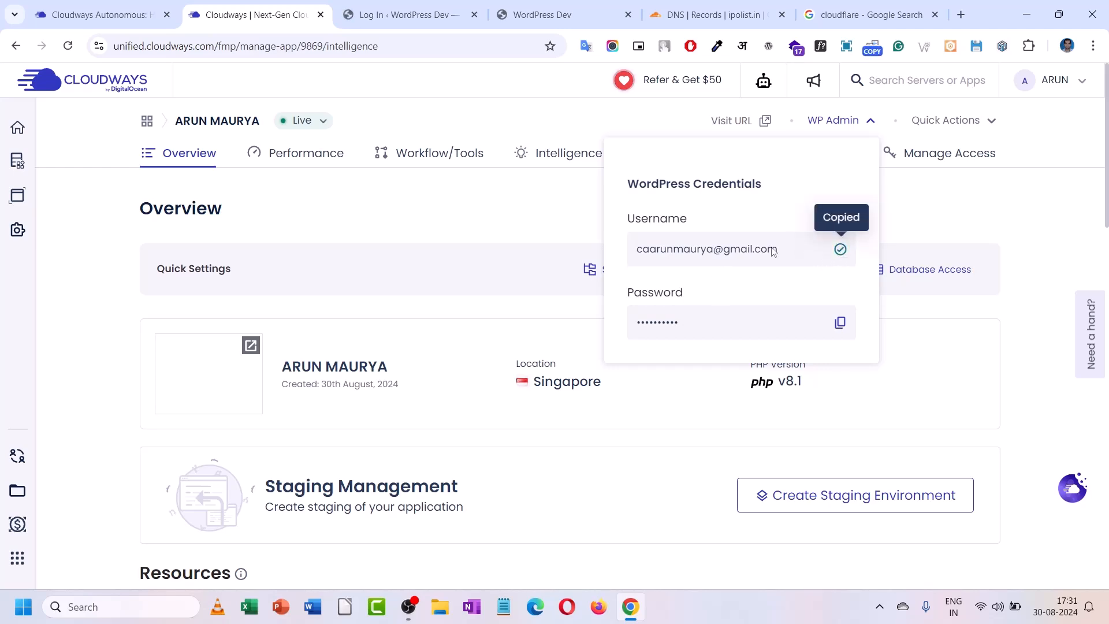
click(404, 14)
right_click(490, 245)
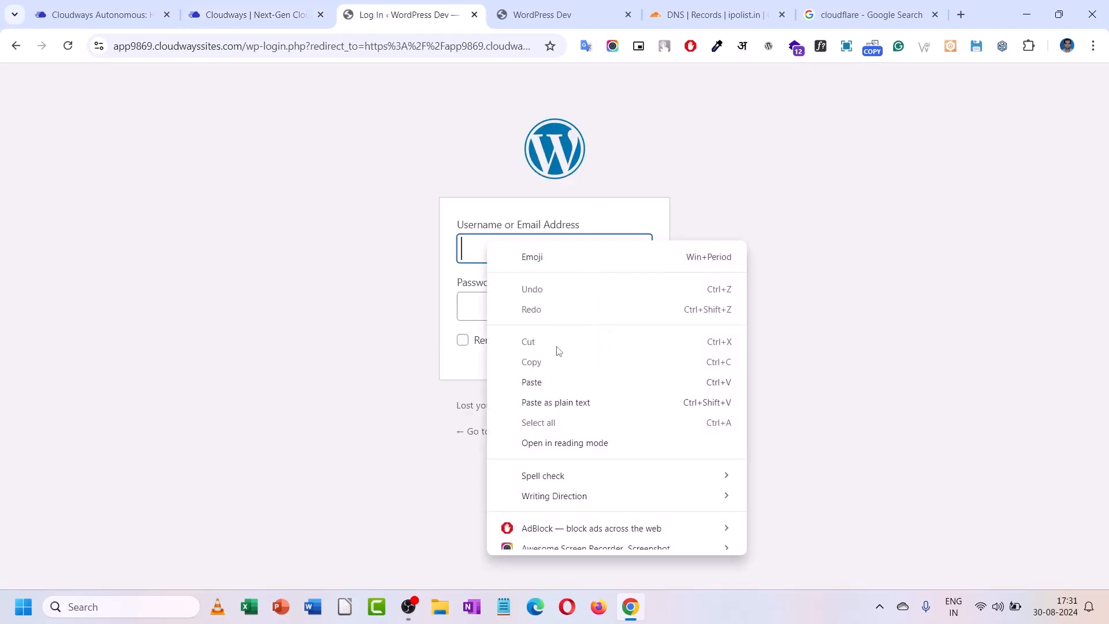
click(553, 382)
- Paste the admin password, log in, and let Chrome save the password
click(274, 5)
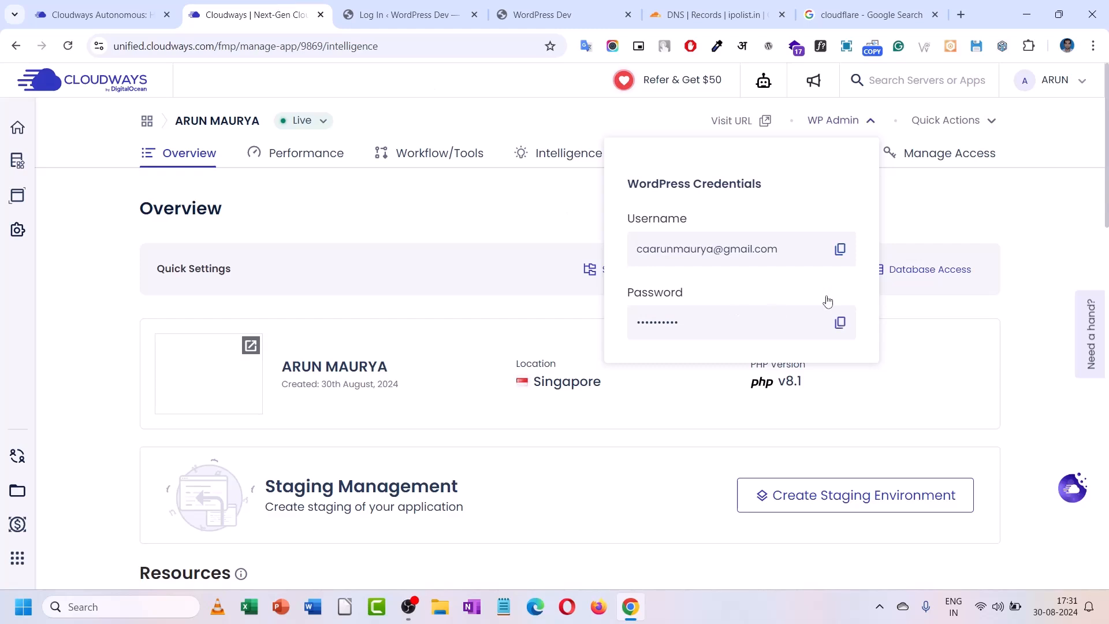
click(840, 322)
click(404, 14)
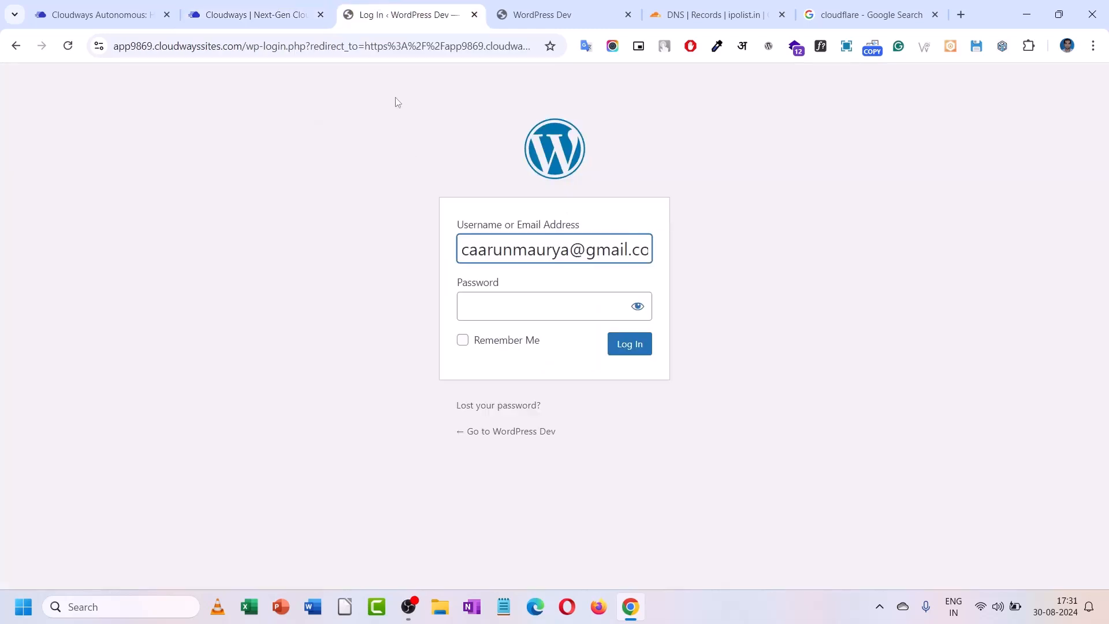
right_click(464, 312)
click(508, 235)
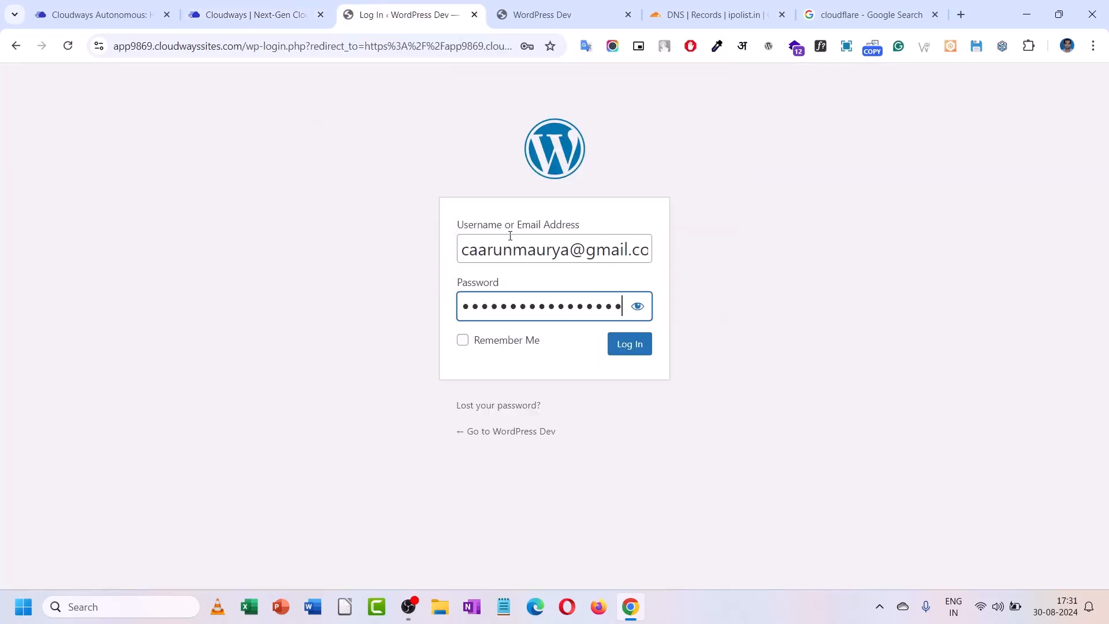
click(621, 345)
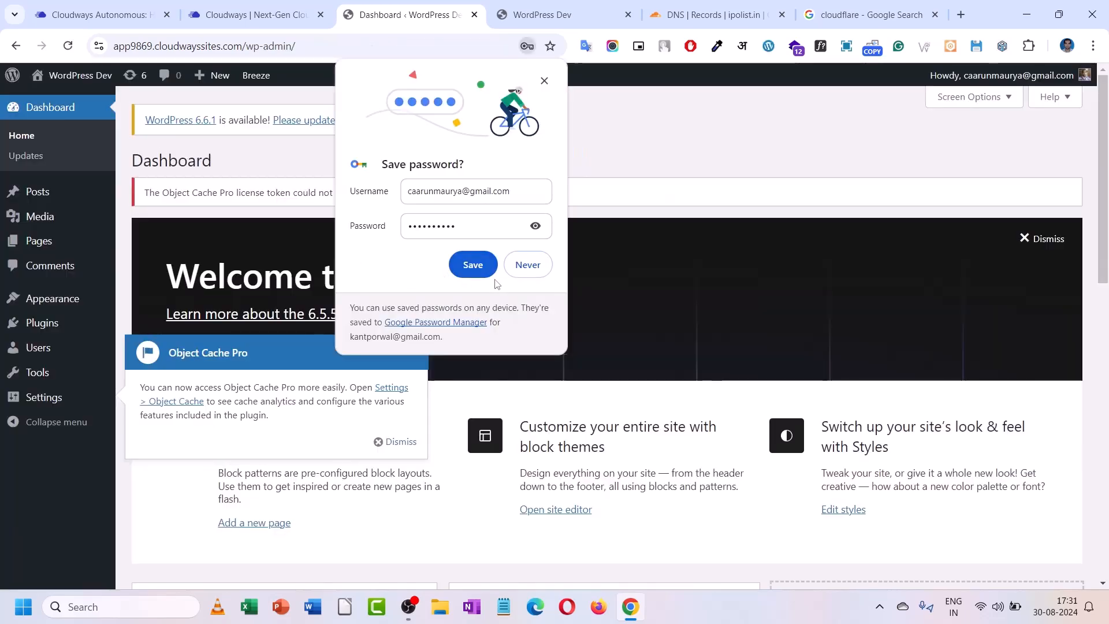
click(480, 270)
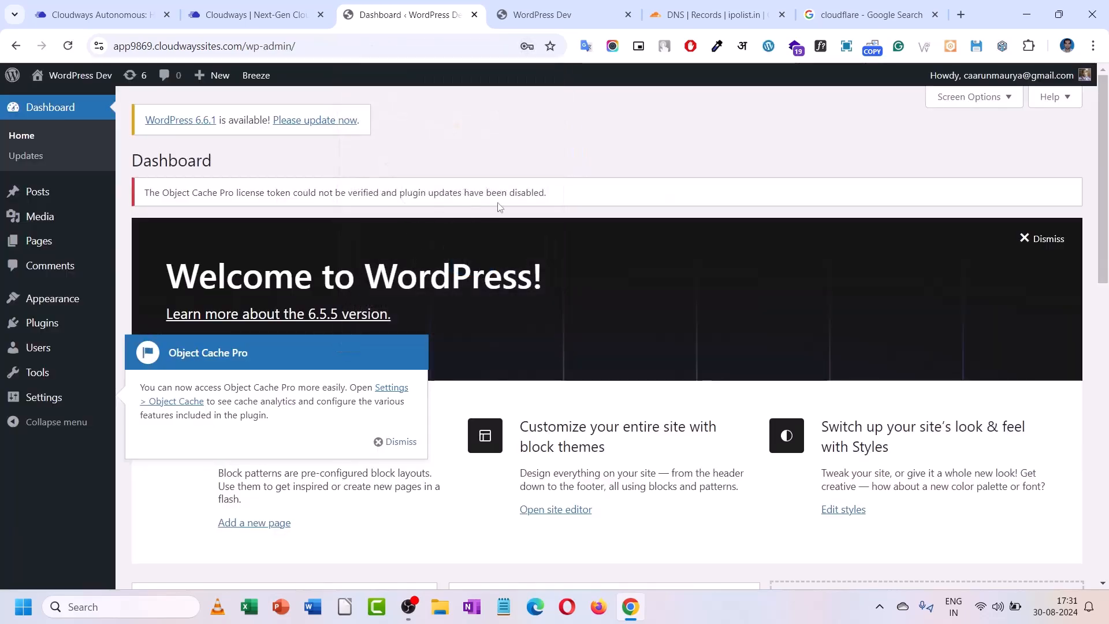
- Dismiss the Object Cache Pro notice on the Dashboard and return to Cloudways
click(393, 441)
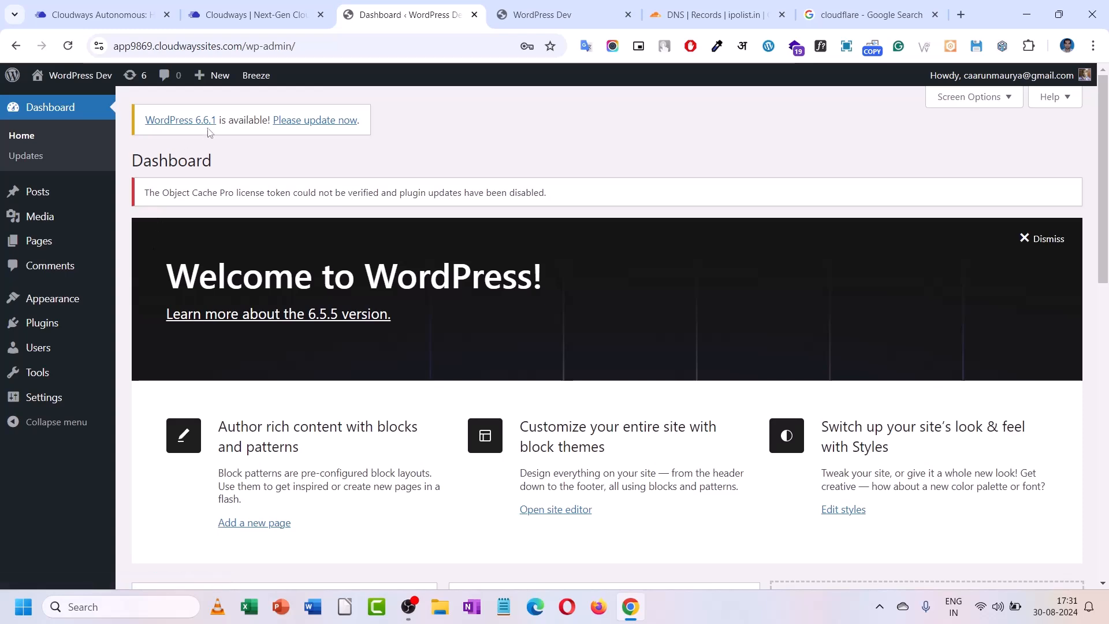
scroll(35, 306, down, 5)
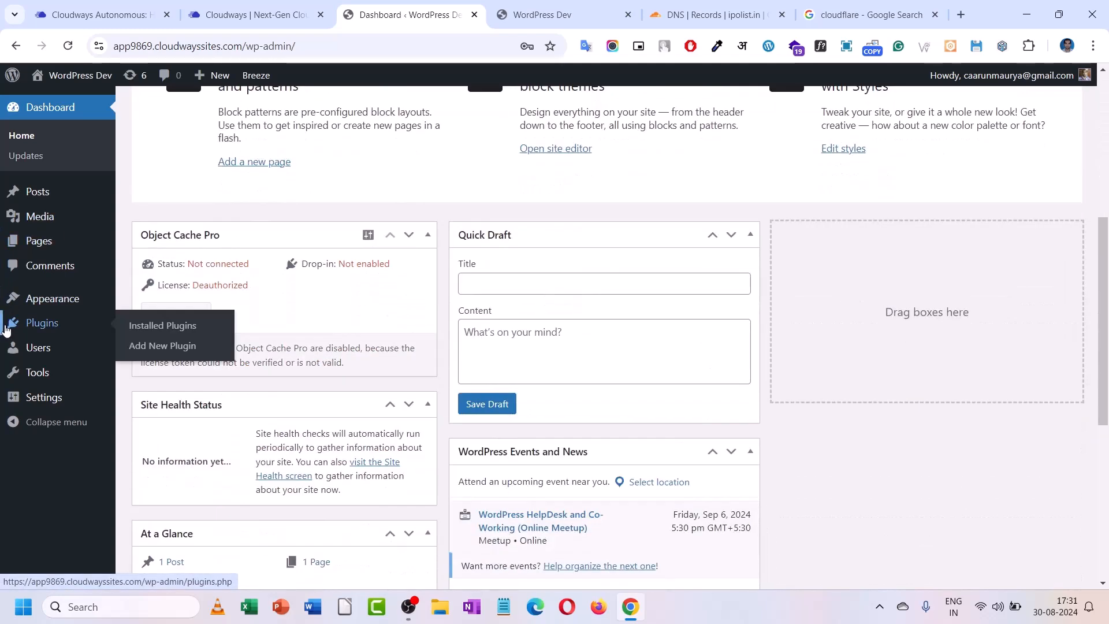
scroll(287, 238, up, 5)
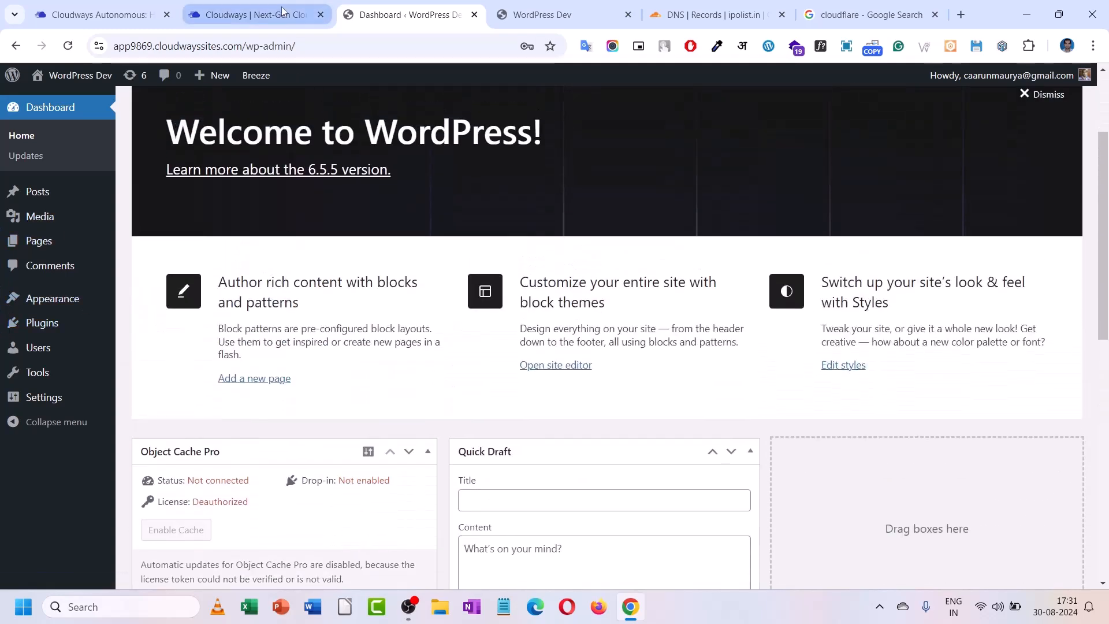
click(282, 13)
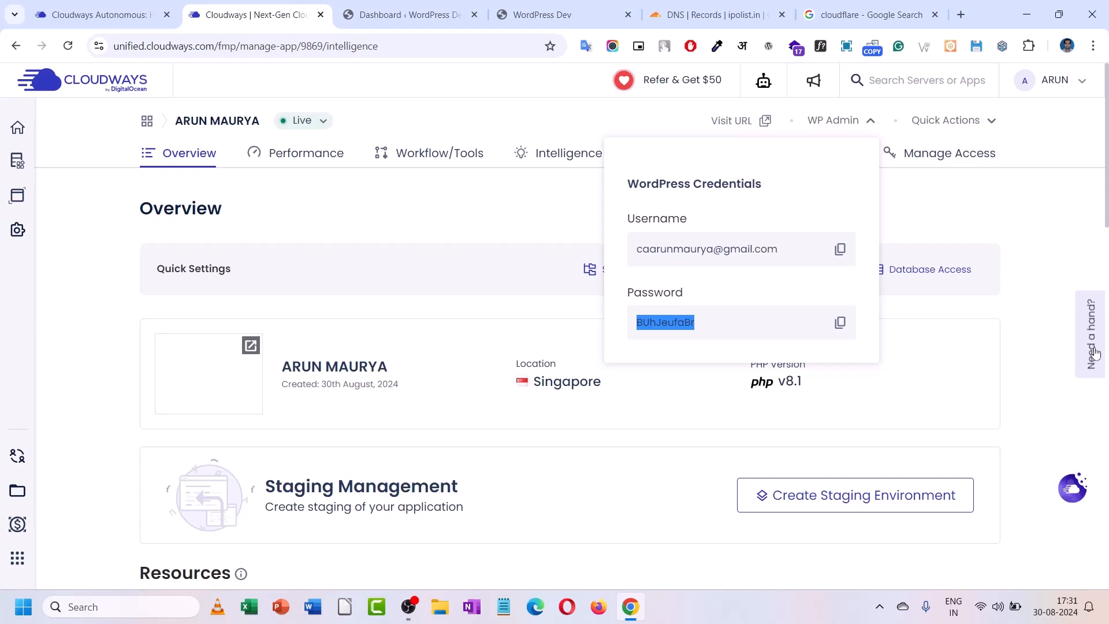
- Close the credentials panel and go to Manage Access, then Domain Management
click(385, 274)
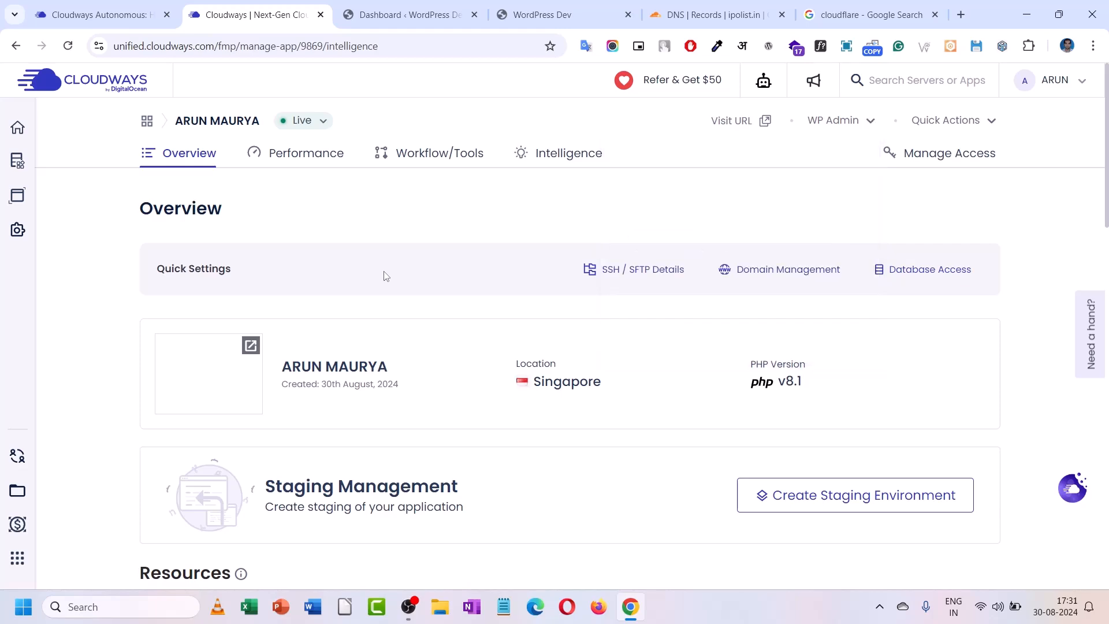
scroll(385, 276, down, 8)
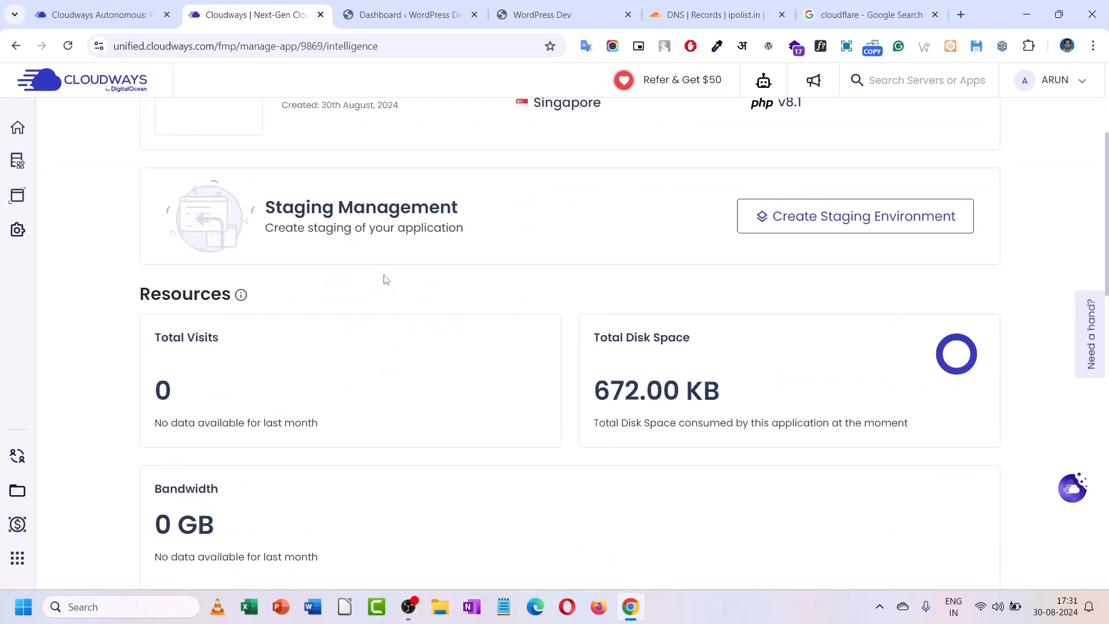
scroll(385, 279, down, 7)
scroll(386, 279, up, 14)
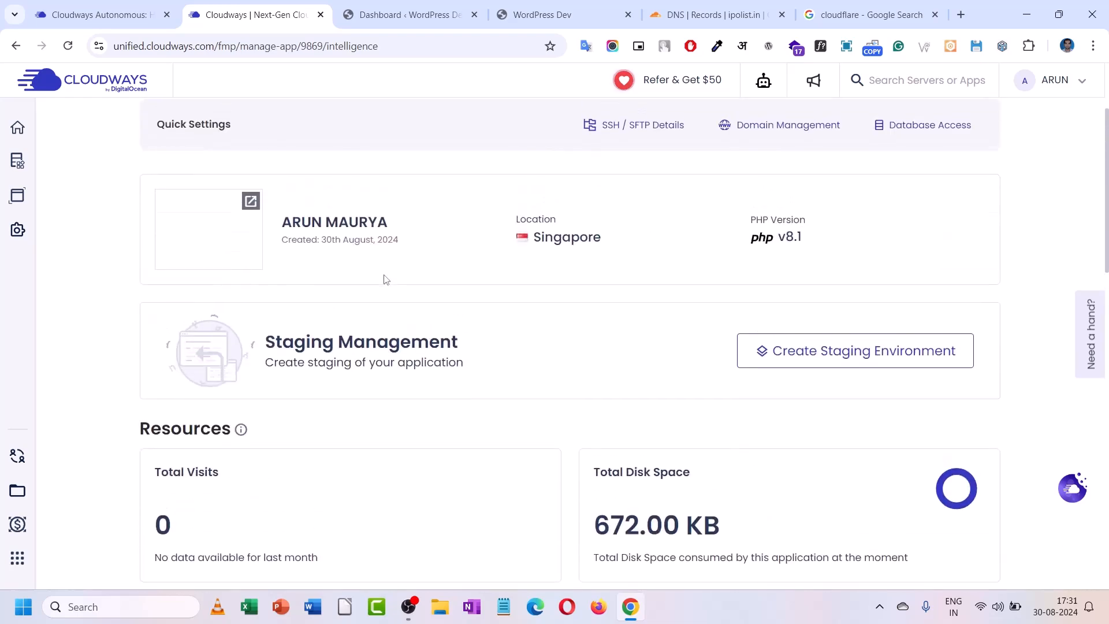
scroll(386, 279, up, 3)
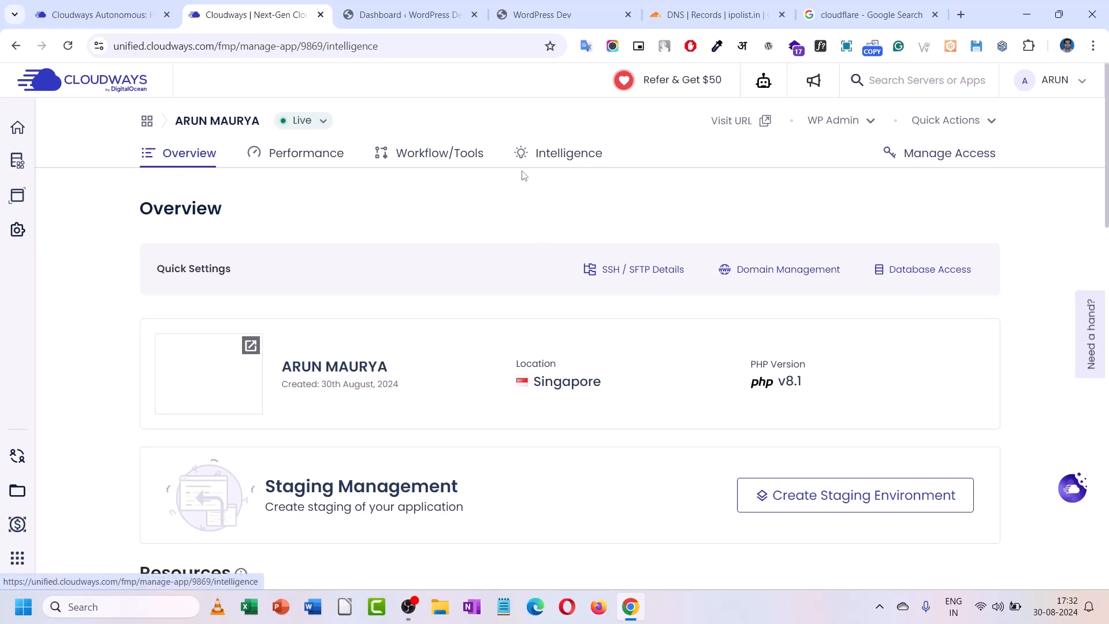
click(946, 162)
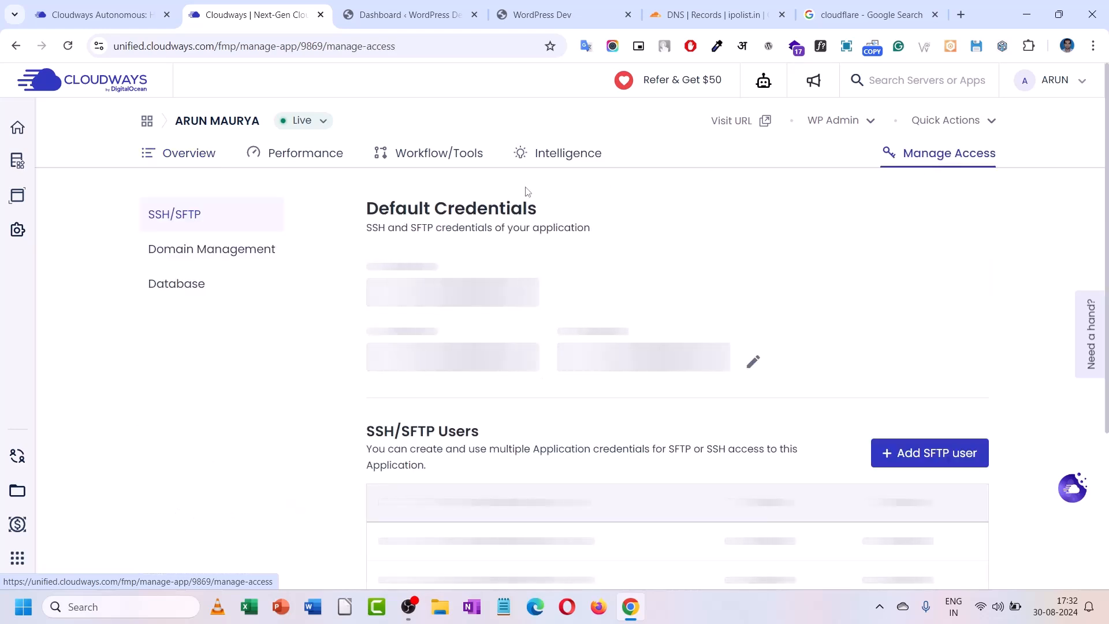
scroll(443, 211, down, 3)
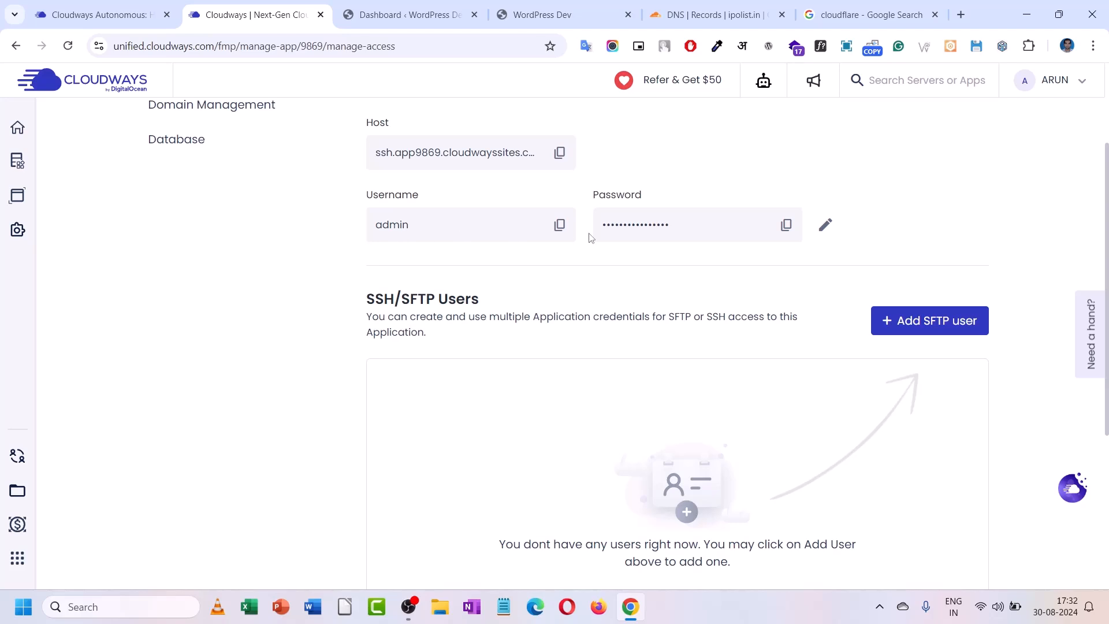
scroll(412, 253, up, 3)
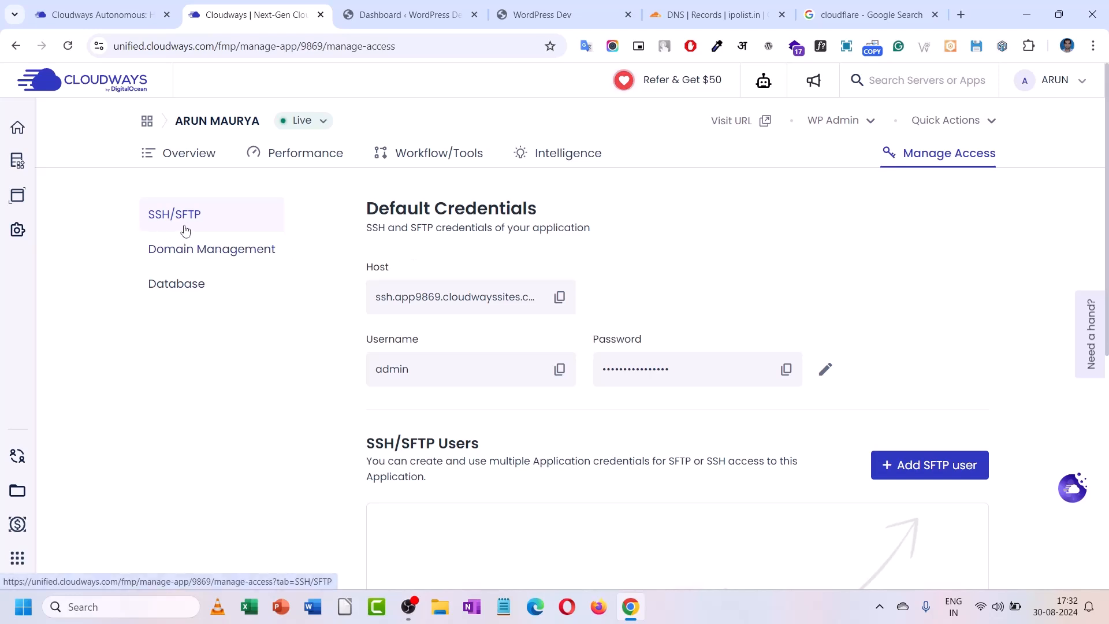
click(201, 256)
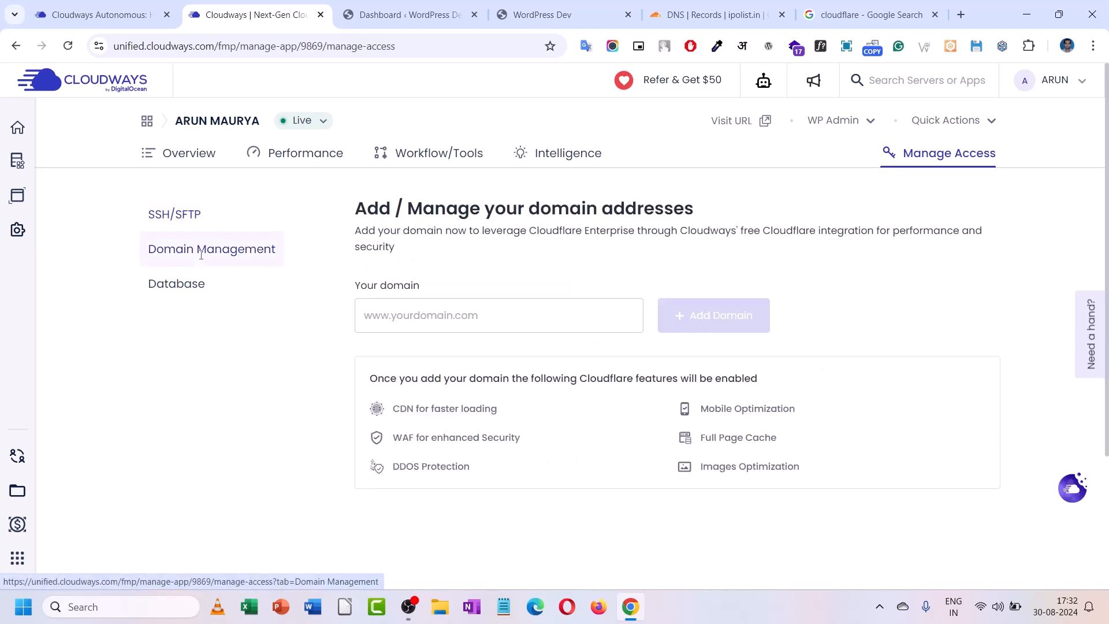
- Copy the domain name ipolist.in from the Cloudflare DNS page heading
click(713, 15)
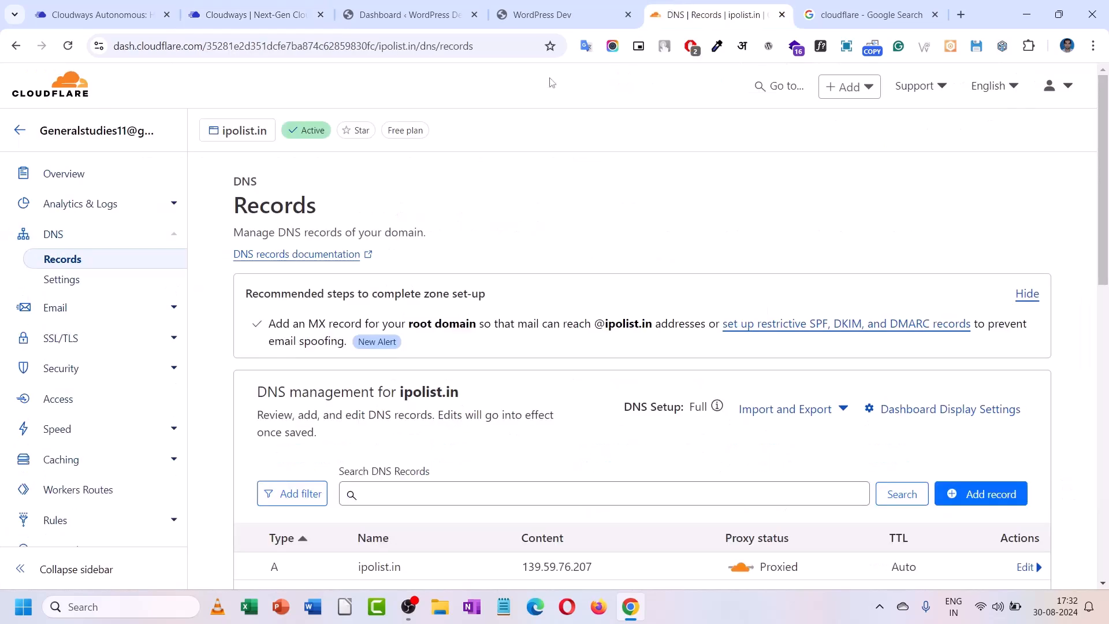
scroll(270, 470, down, 4)
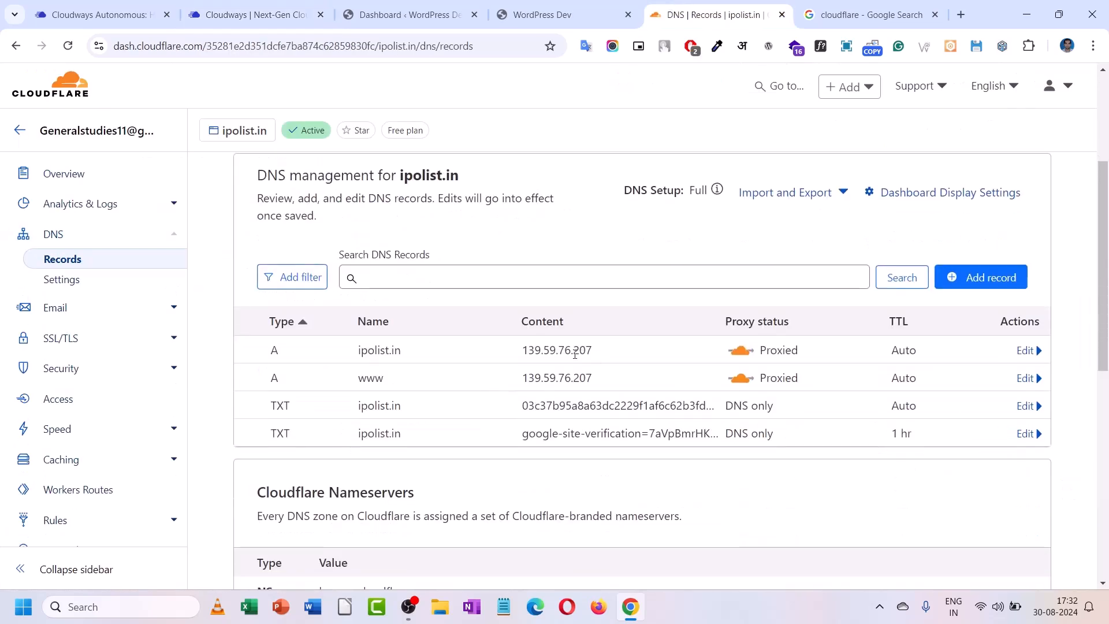
click(250, 14)
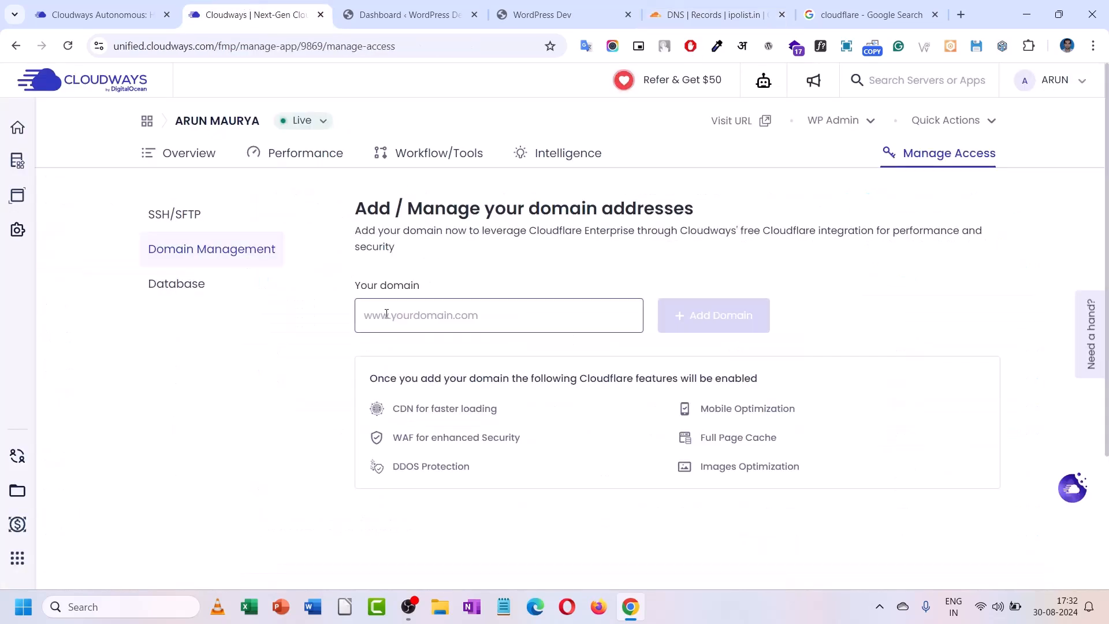
click(549, 6)
click(670, 13)
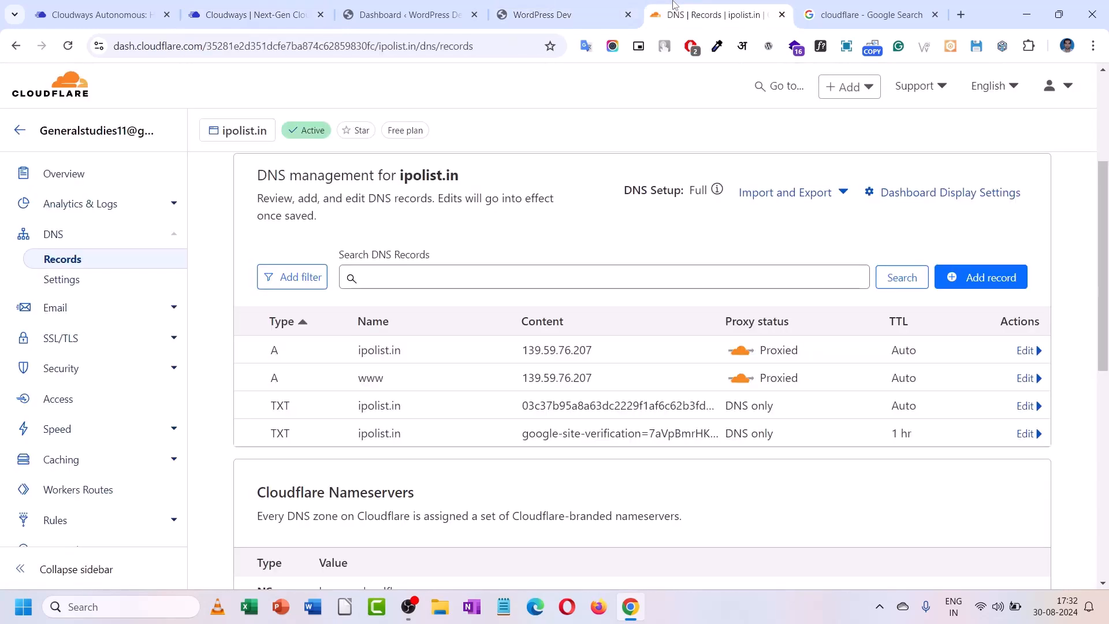
drag(465, 181, 399, 174)
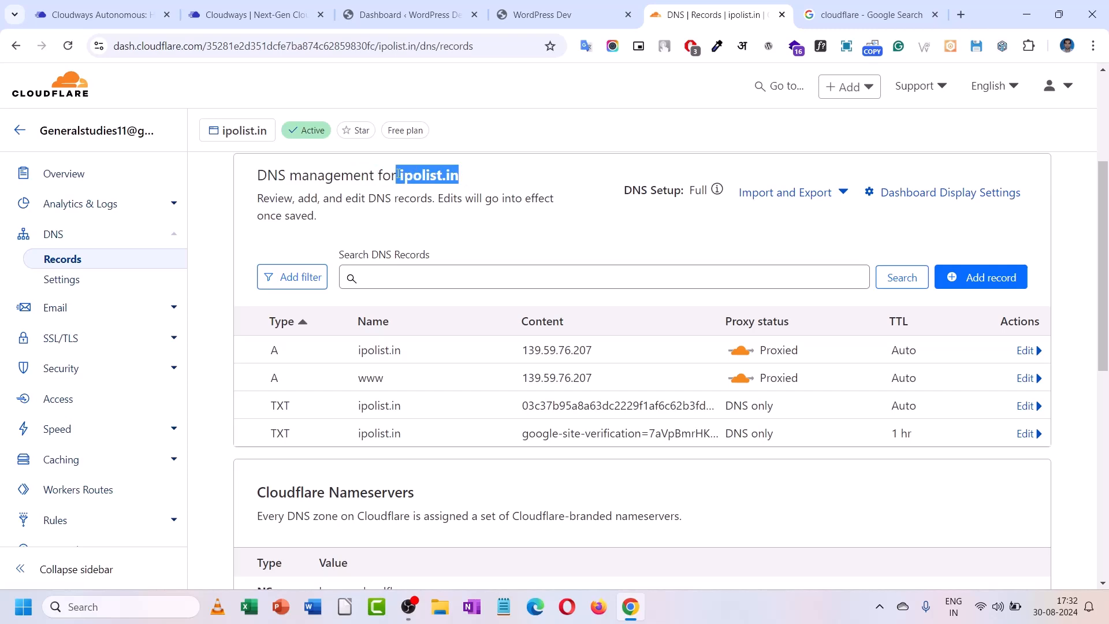
right_click(426, 176)
click(447, 192)
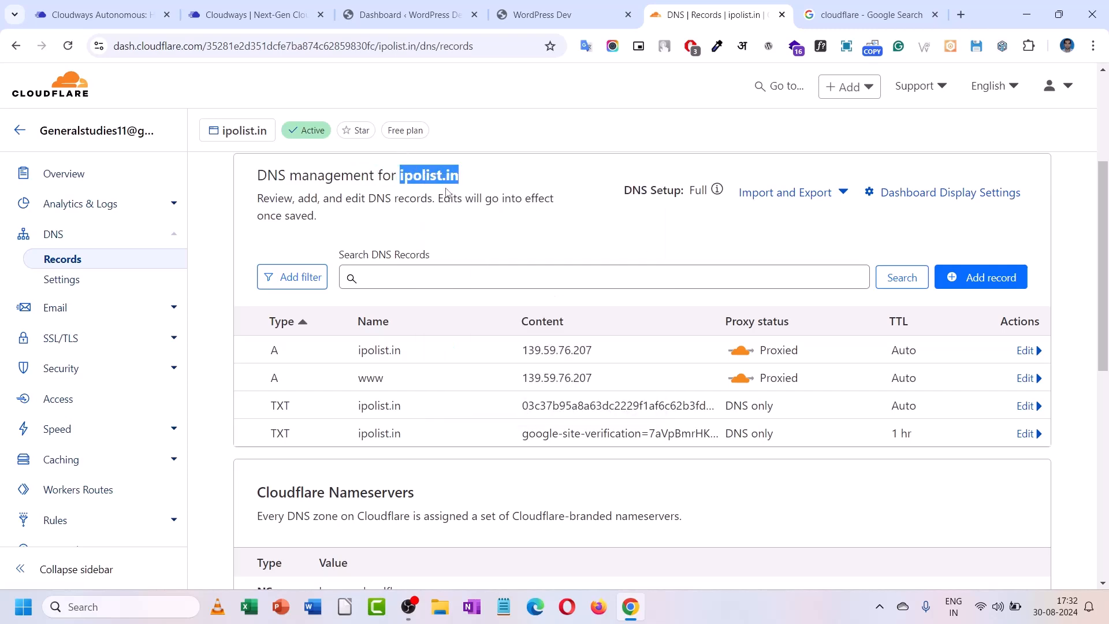
- Paste ipolist.in into Your domain, add it, and copy the @ CNAME host
click(398, 8)
click(221, 5)
right_click(458, 316)
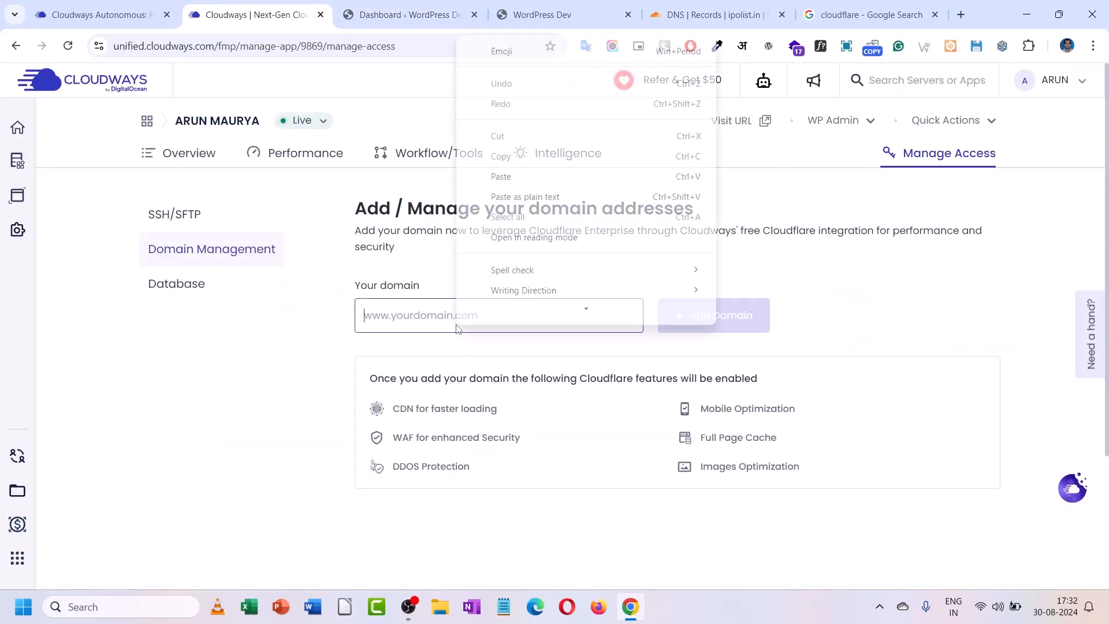
click(511, 196)
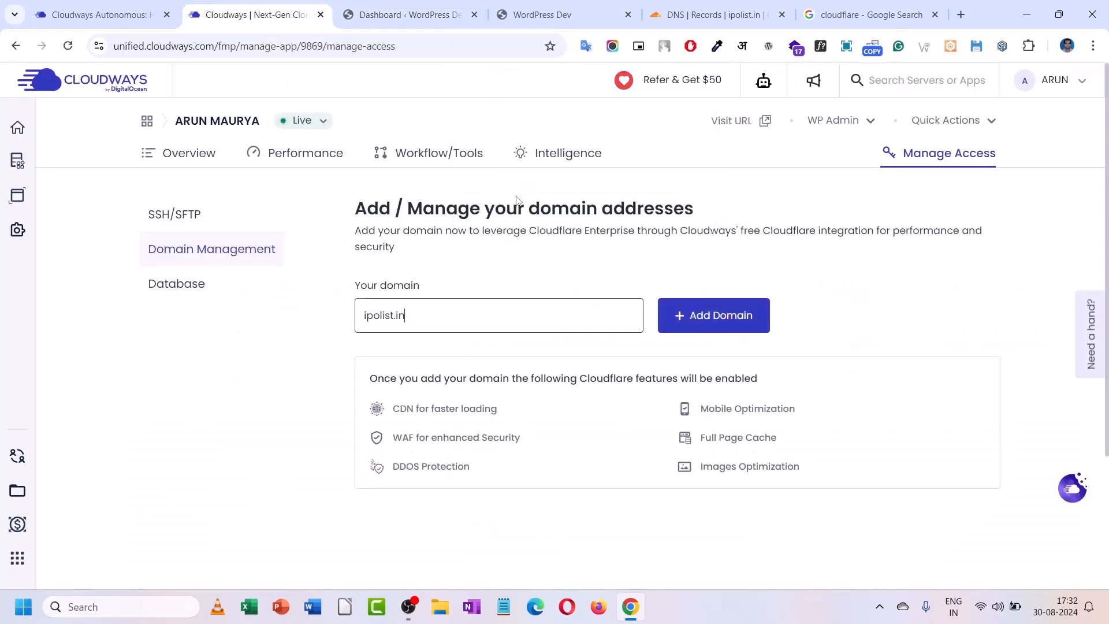
click(695, 331)
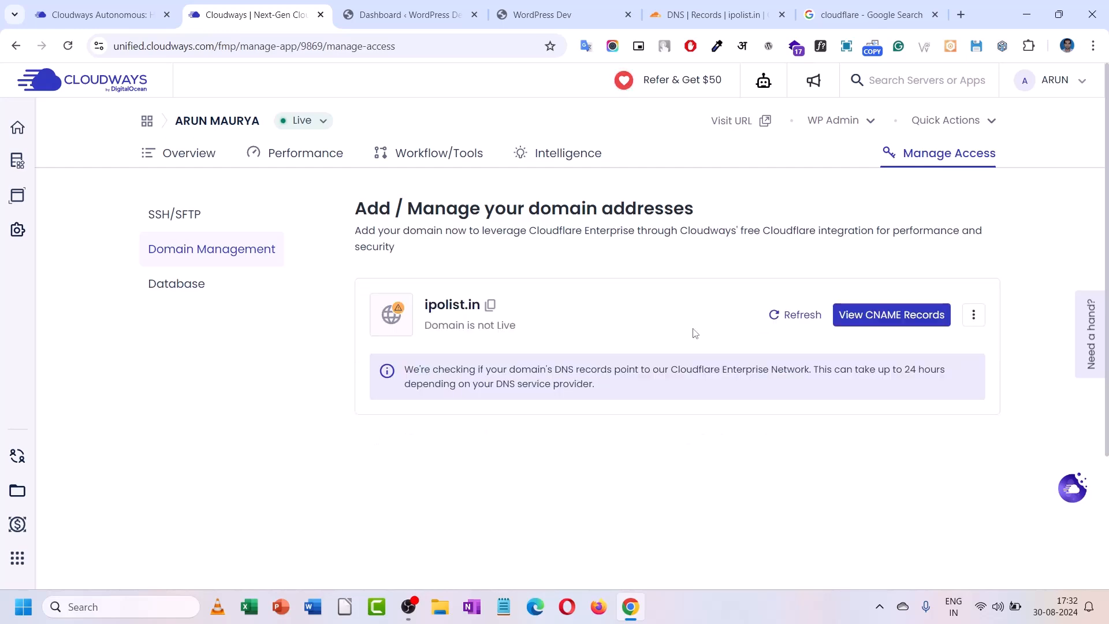
click(858, 320)
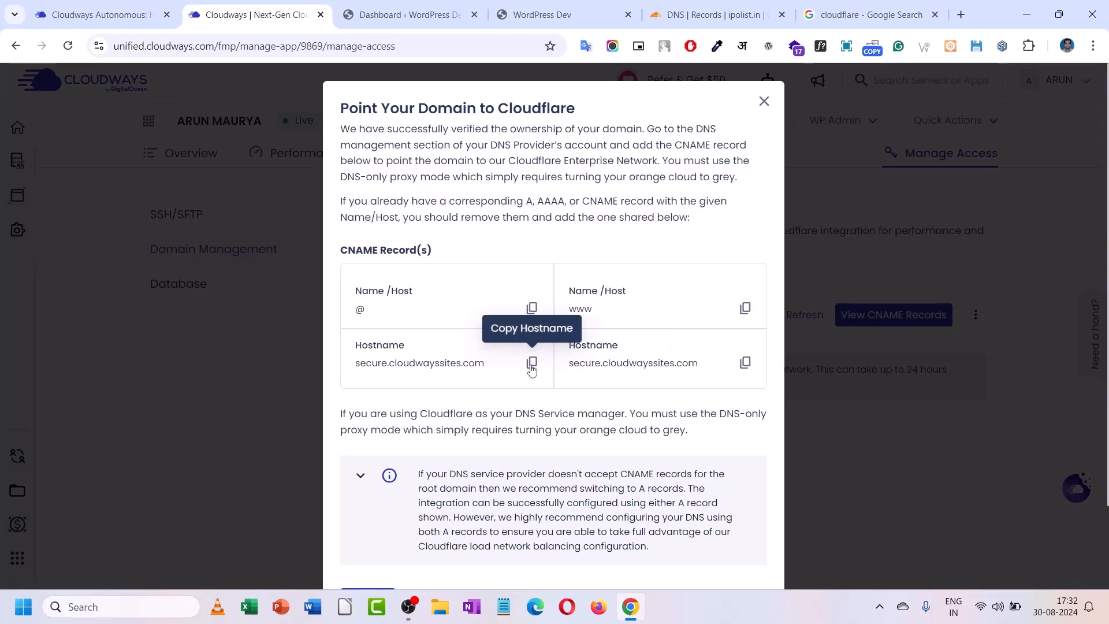
click(531, 307)
click(399, 6)
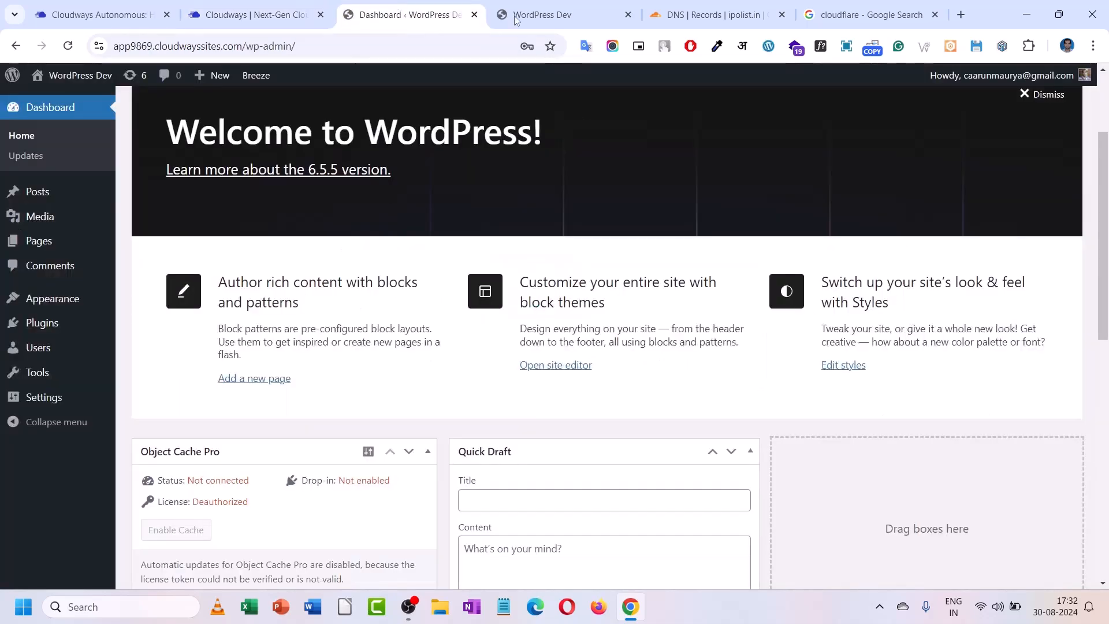
- Delete the ipolist.in and www A records in Cloudflare, confirming each deletion
drag(707, 7, 465, 7)
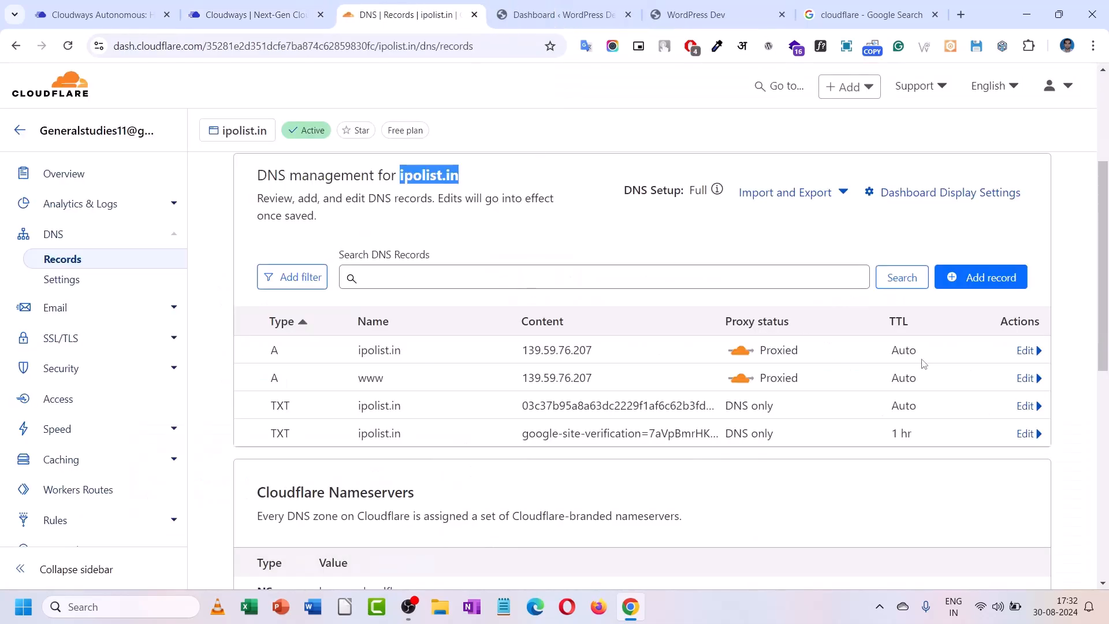
click(1024, 351)
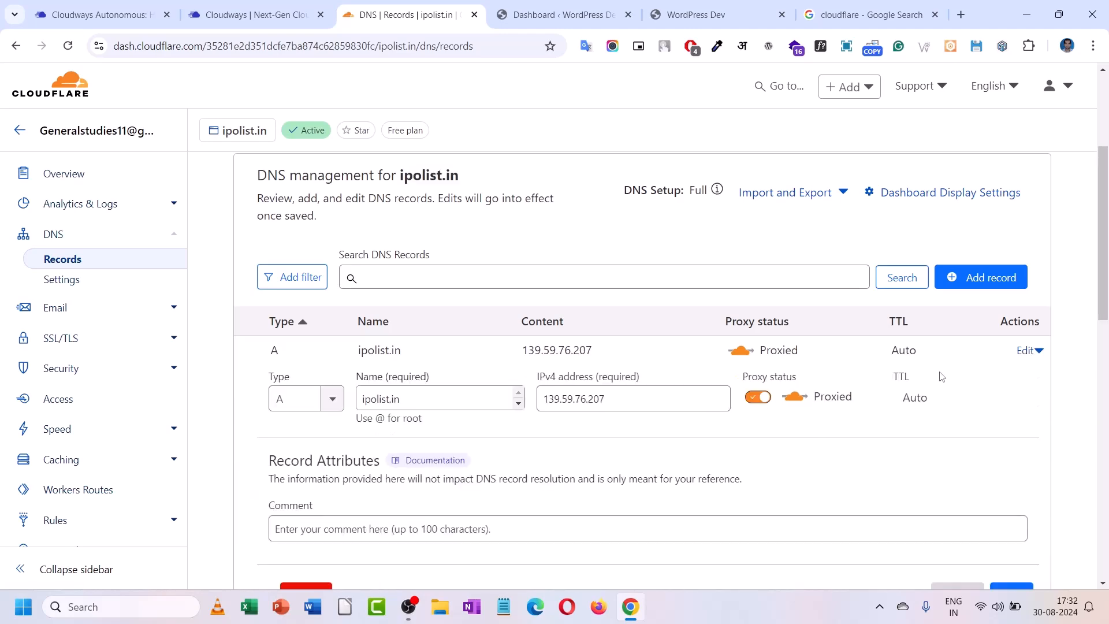
scroll(395, 481, down, 3)
click(315, 452)
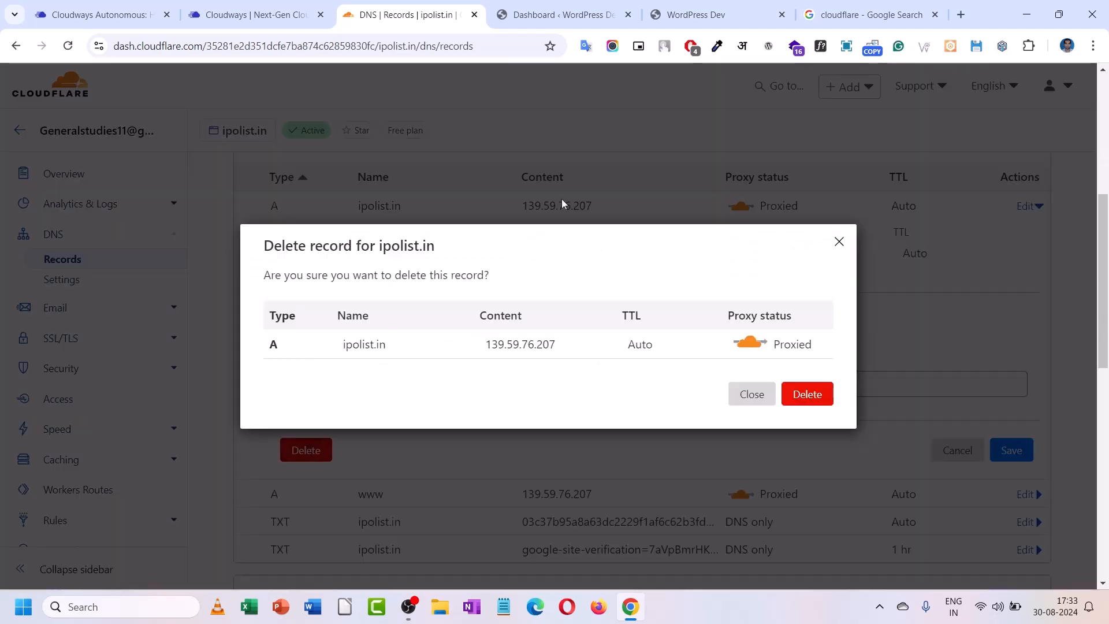
click(820, 397)
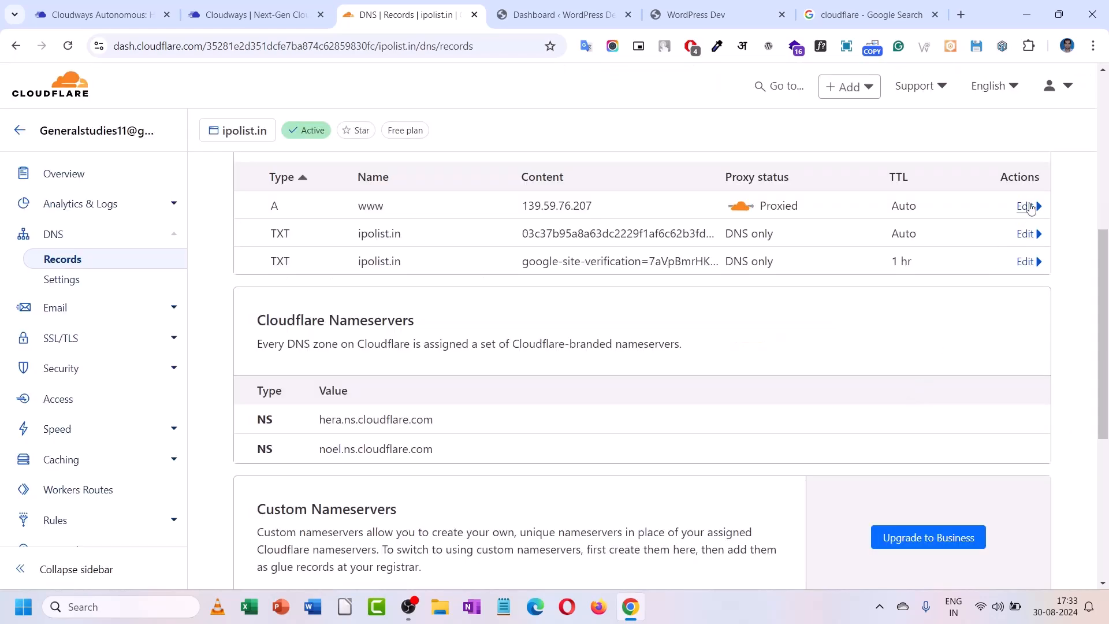
click(1025, 207)
click(307, 450)
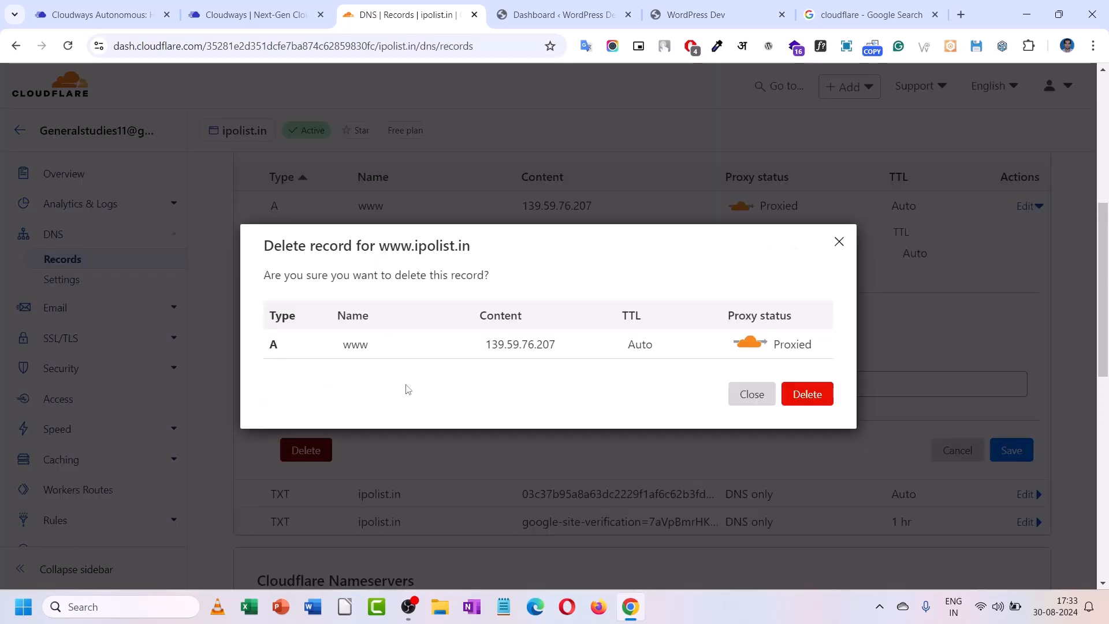
click(810, 399)
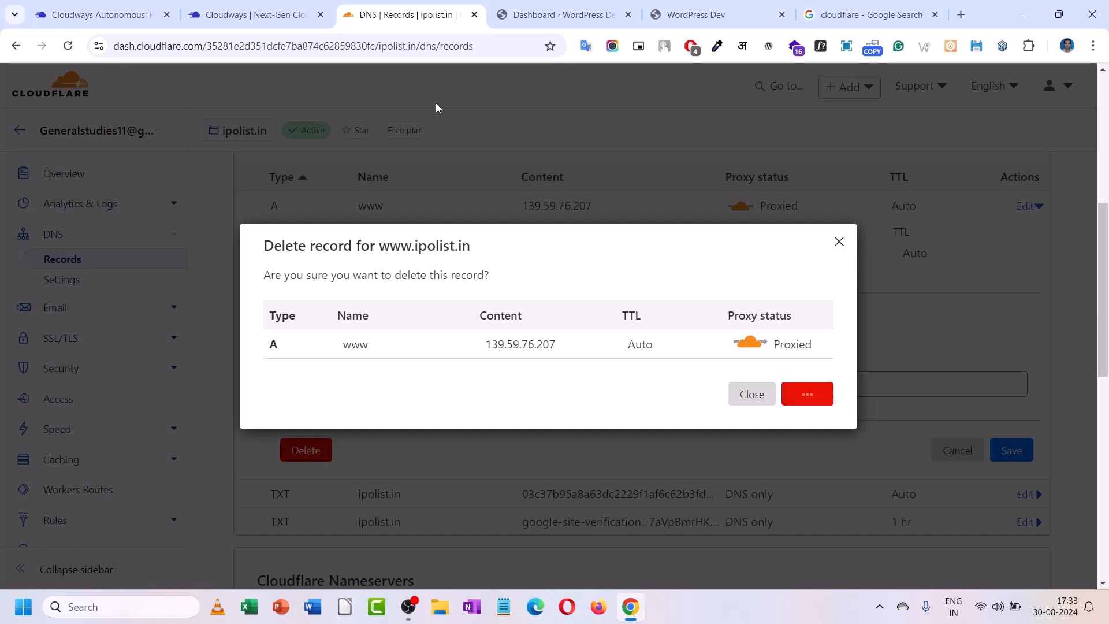
- Copy the @ host name from the Cloudways CNAME records and return to Cloudflare
click(265, 13)
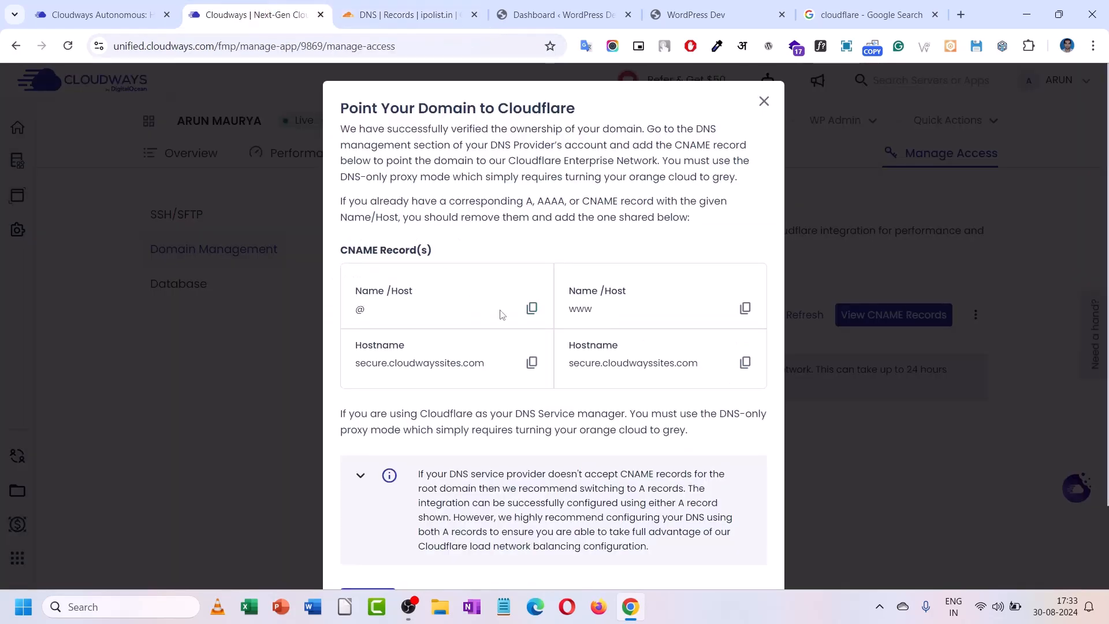
click(531, 309)
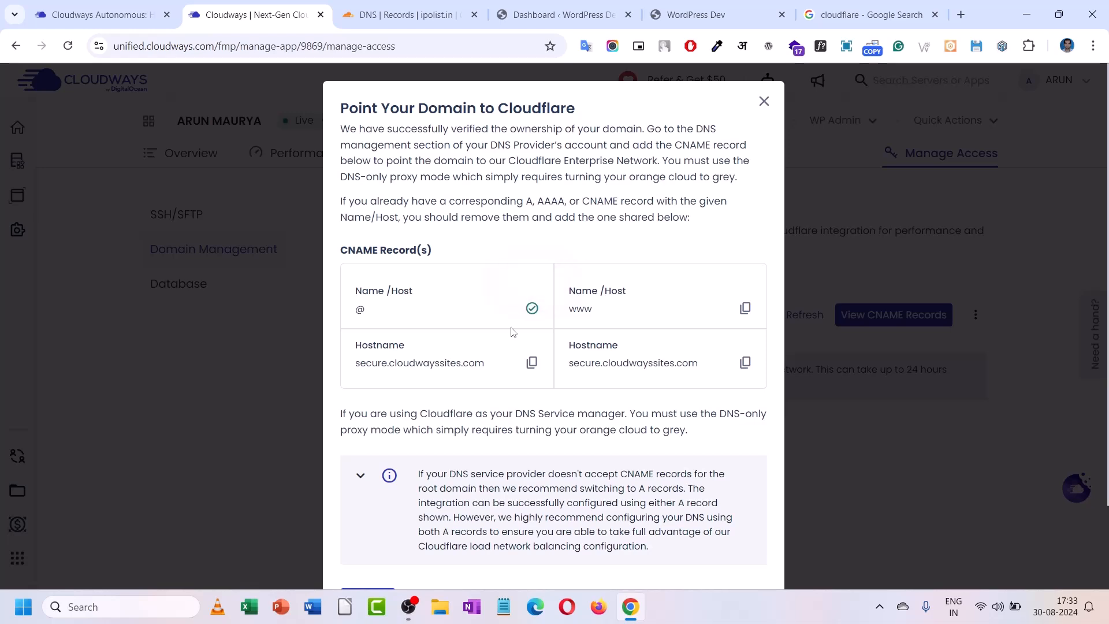
click(404, 15)
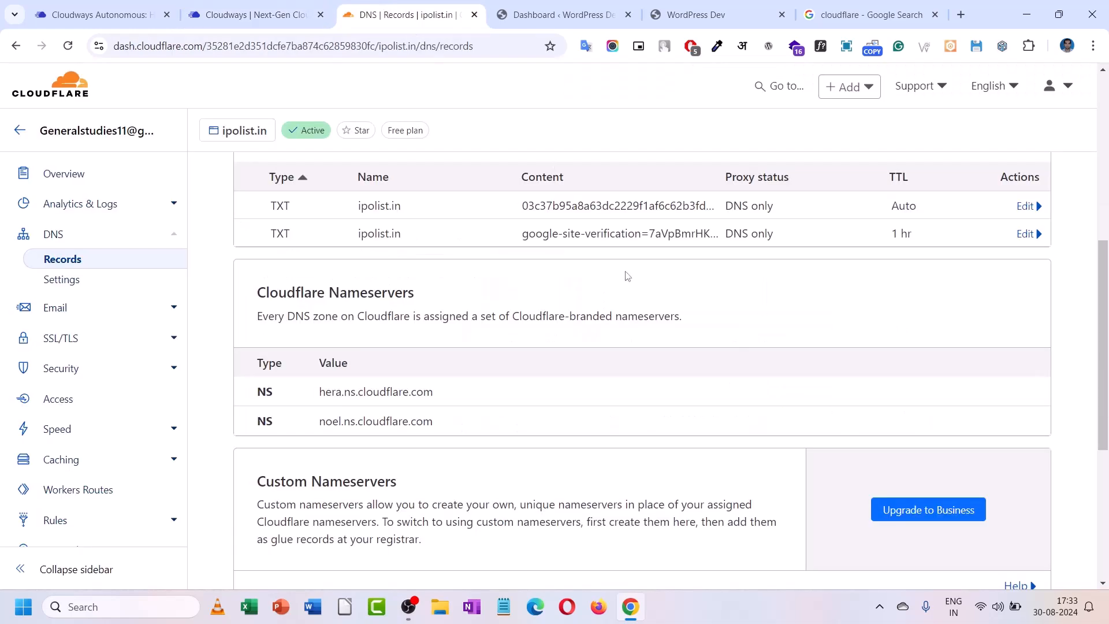
scroll(1034, 242, up, 3)
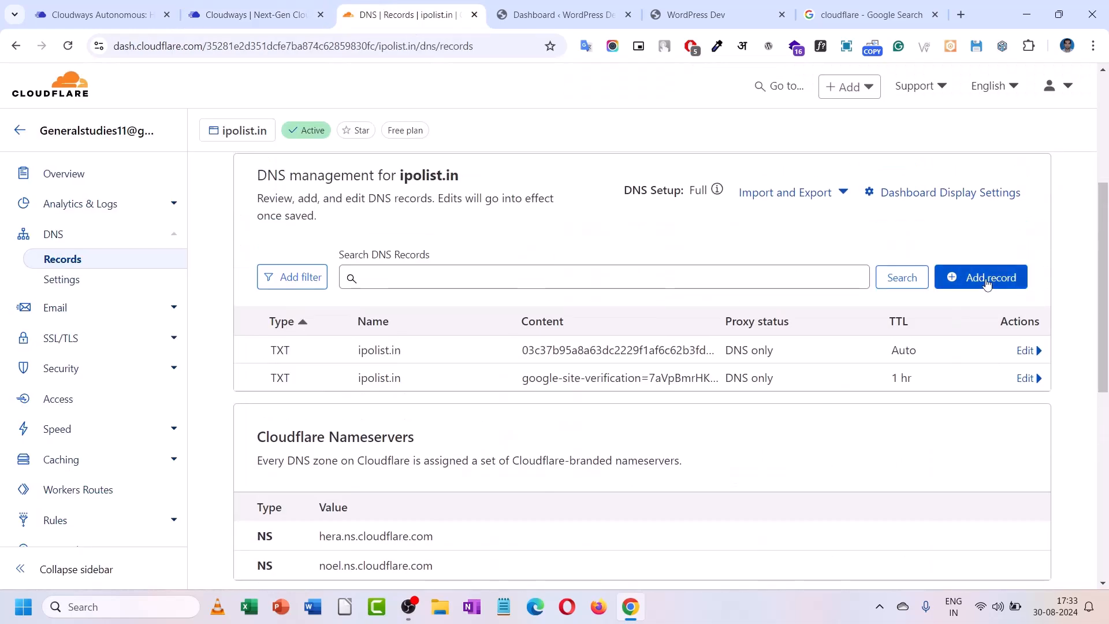
- Start a new DNS record named @ with secure.cloudwayssites.com pasted as its target
click(985, 278)
click(435, 375)
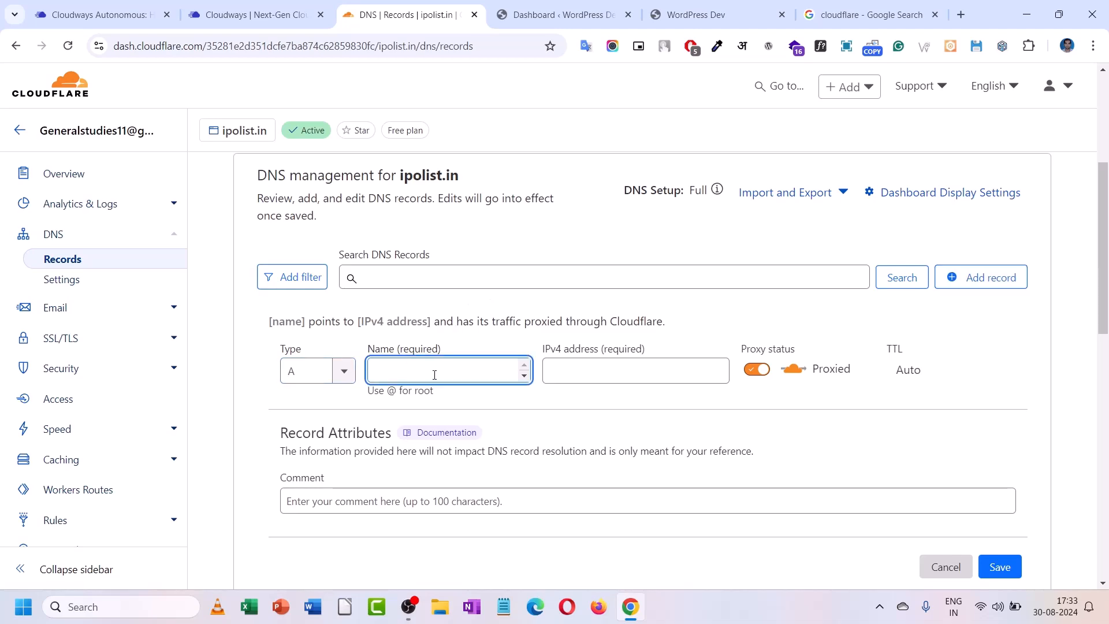
text(@)
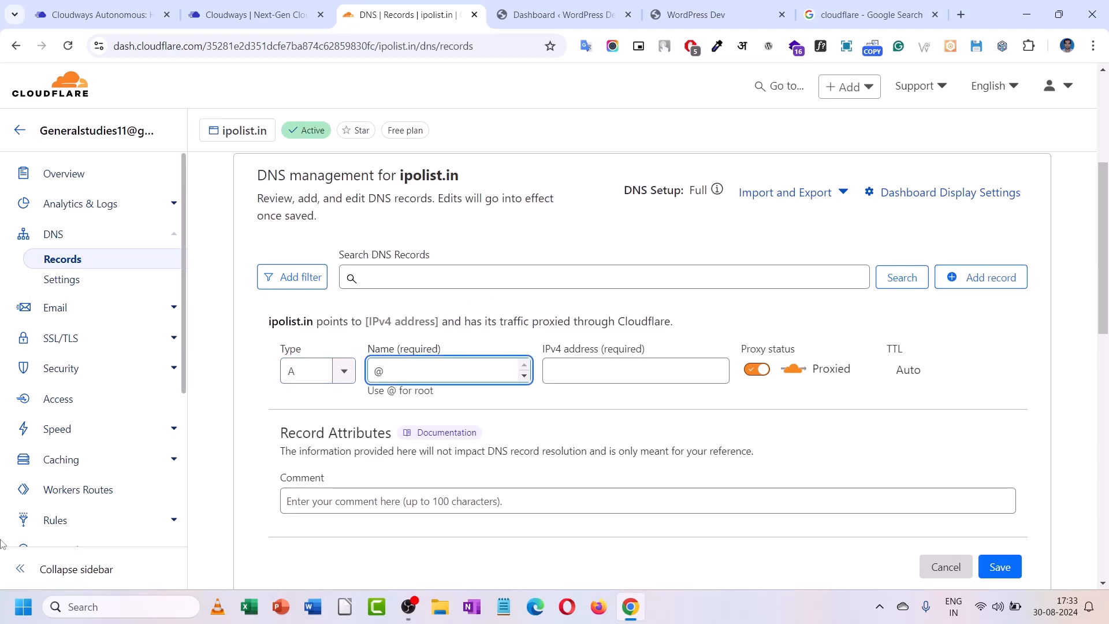
click(232, 14)
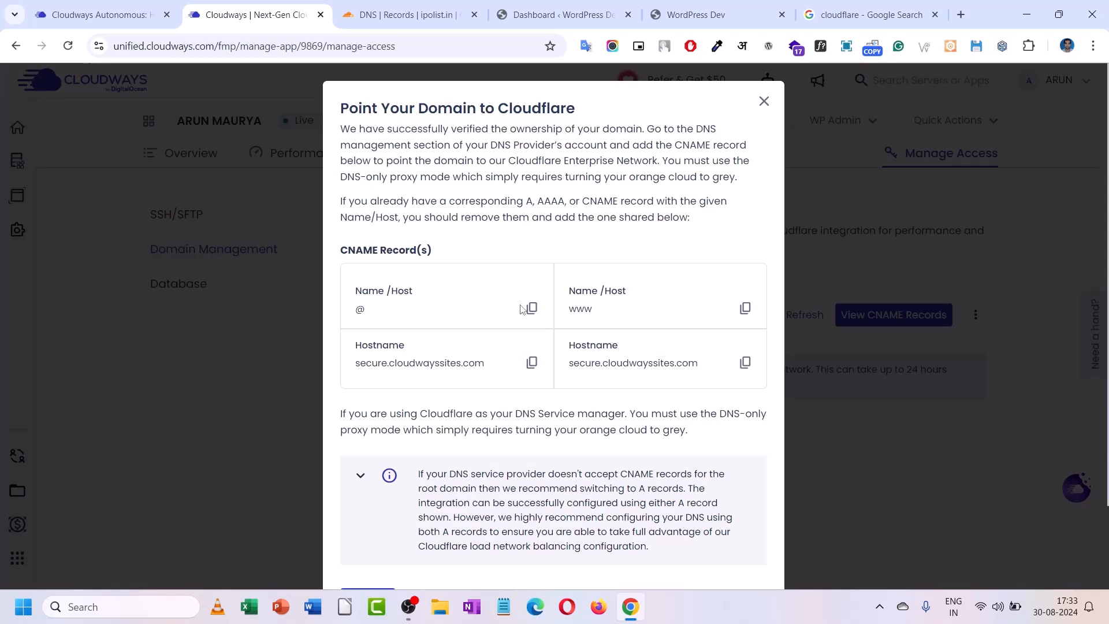
click(532, 362)
click(413, 14)
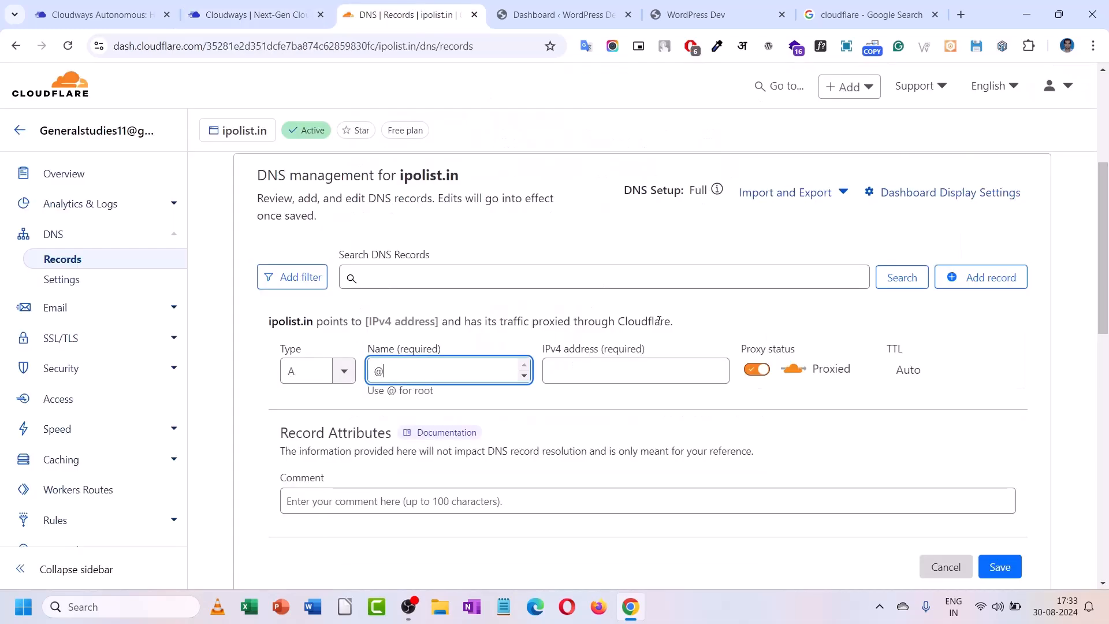
right_click(619, 373)
click(663, 182)
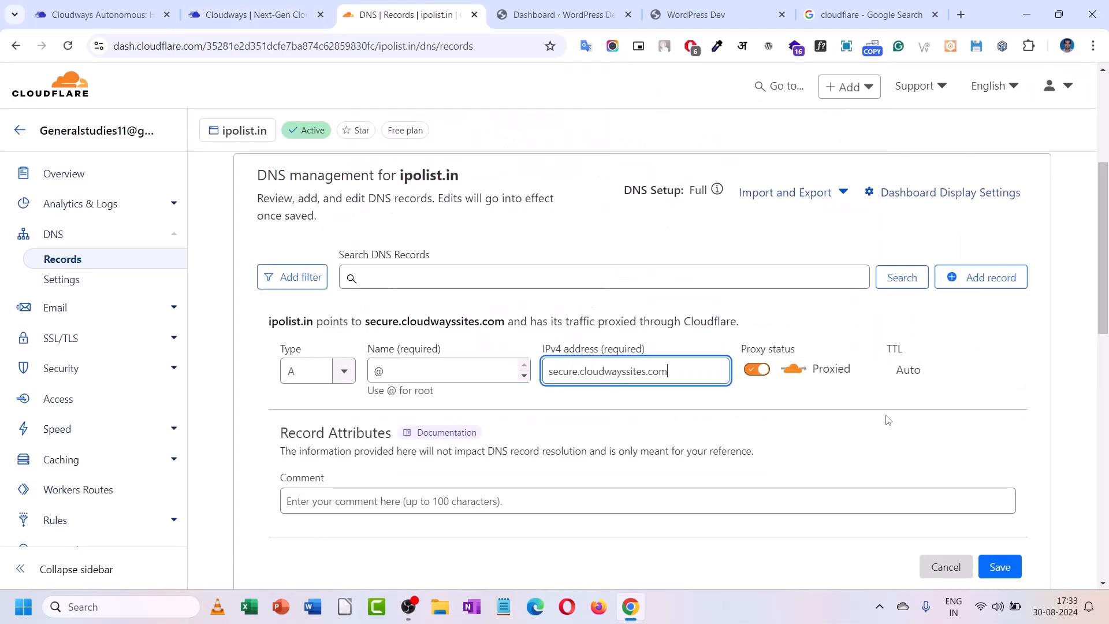
click(999, 566)
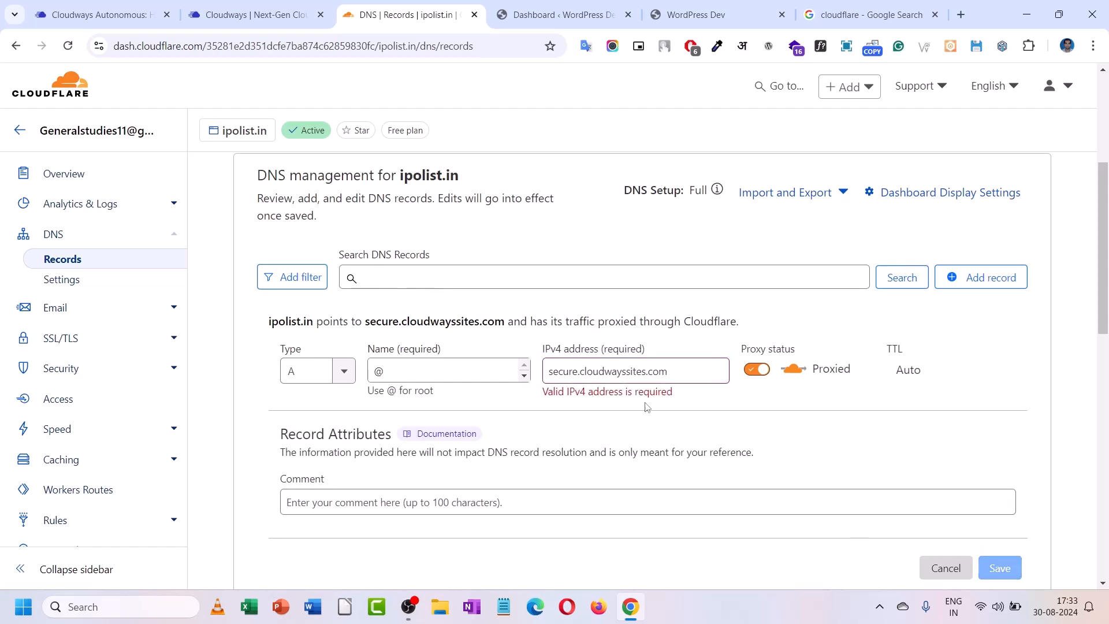
click(689, 379)
key(ctrl+a)
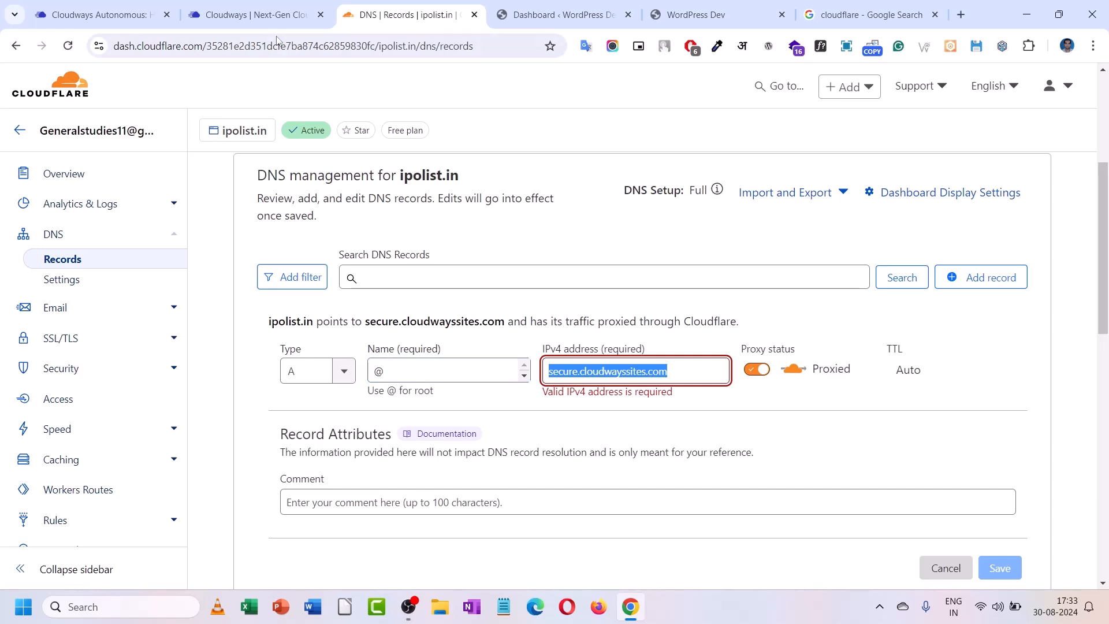
- Set the @ record type to CNAME targeting secure.cloudwayssites.com and save it
click(274, 16)
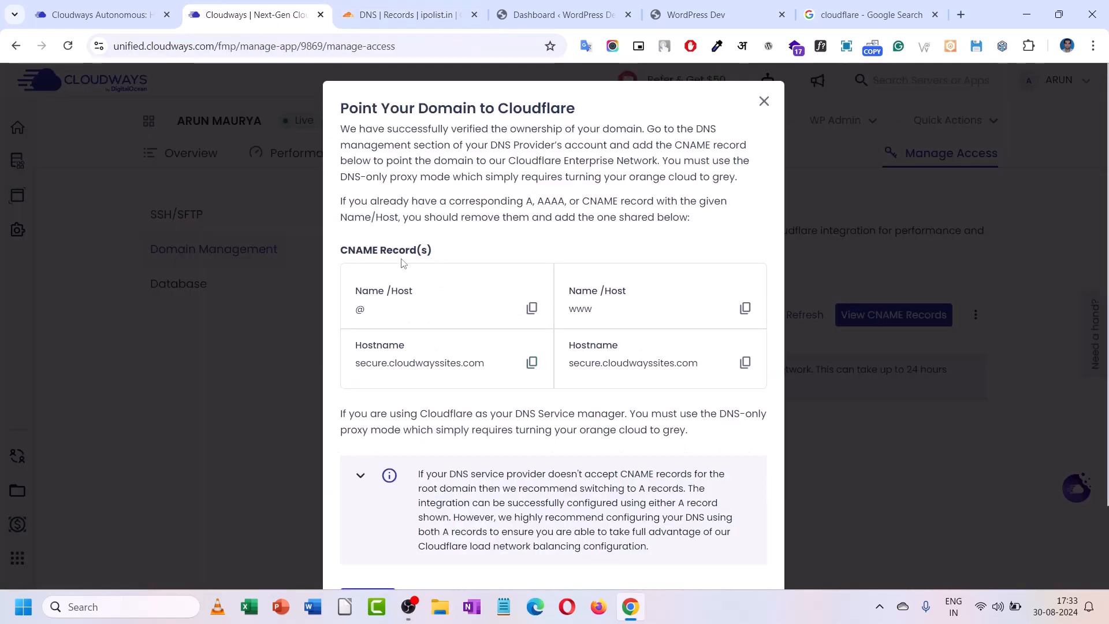
click(404, 15)
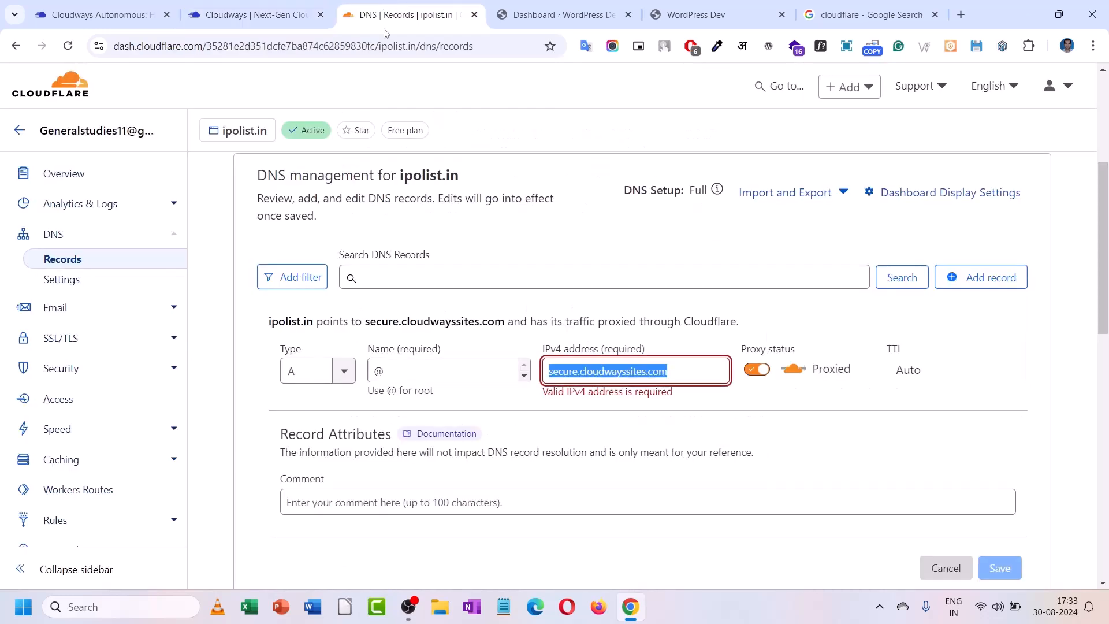
click(421, 377)
click(315, 370)
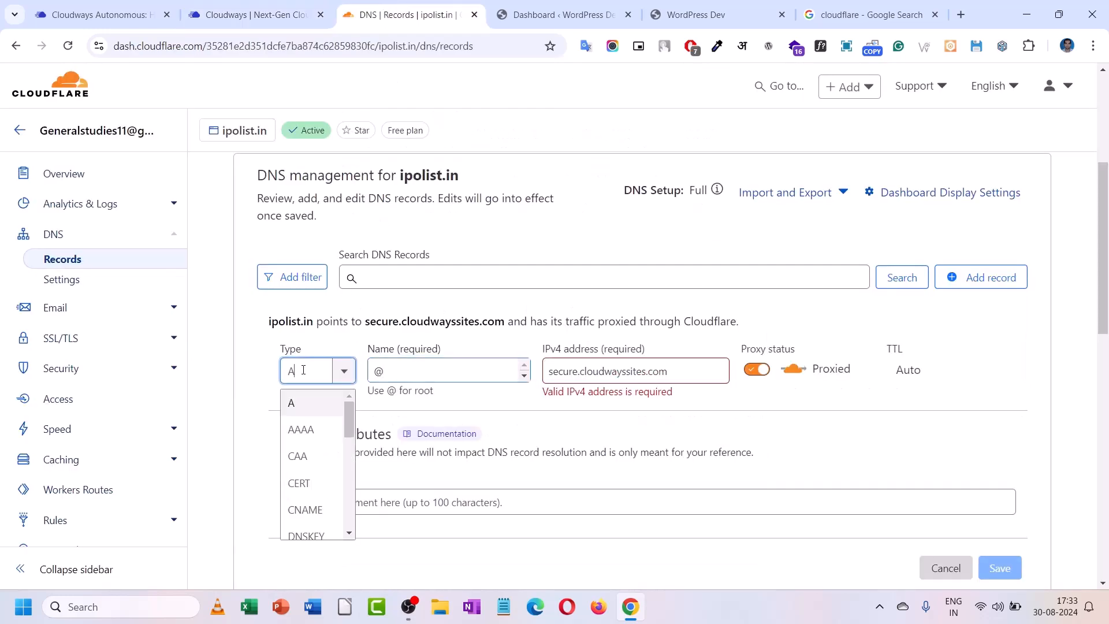
scroll(306, 498, down, 1)
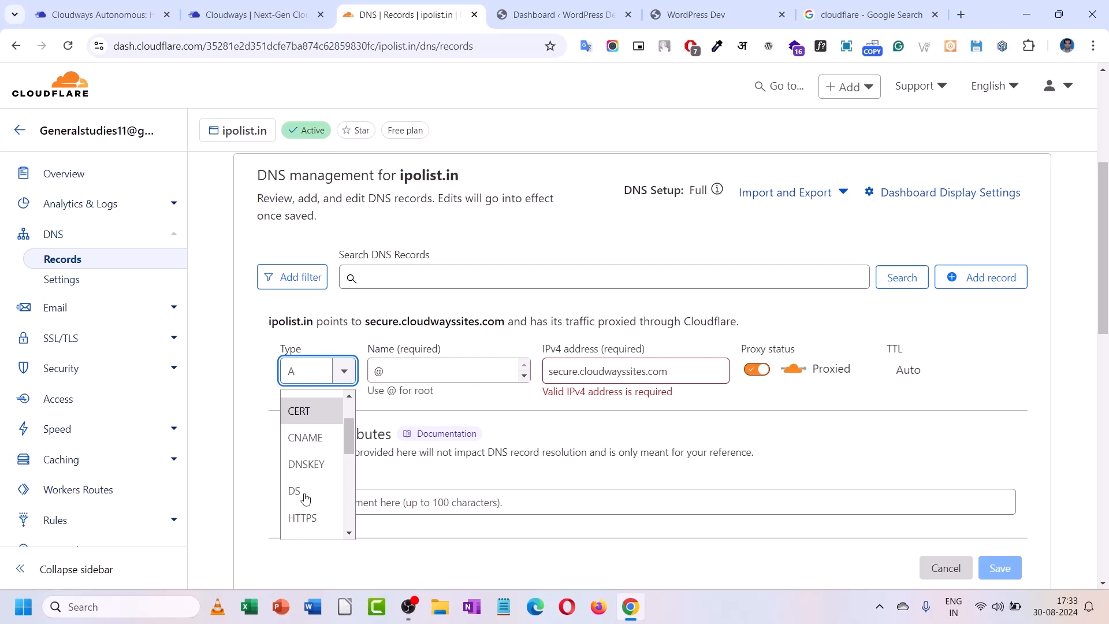
click(306, 436)
right_click(617, 371)
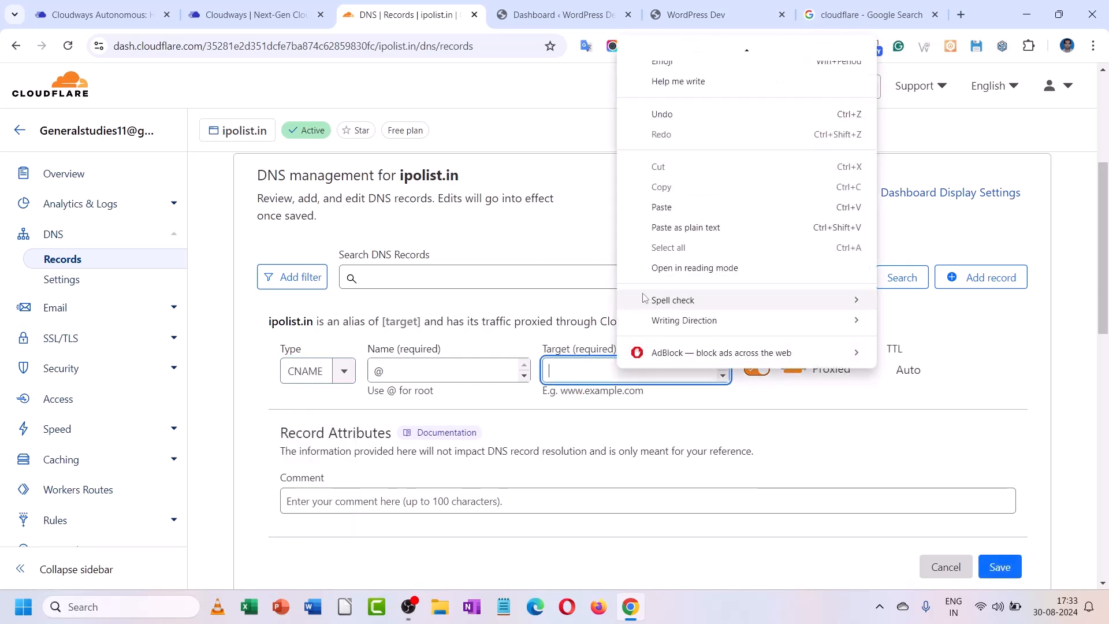
click(662, 207)
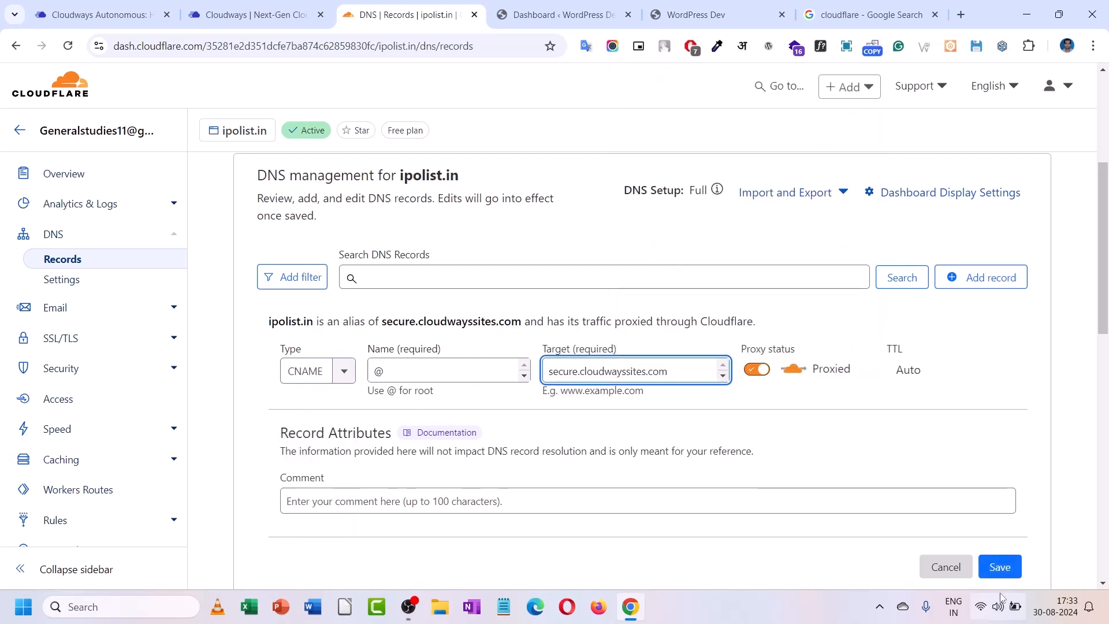
click(1000, 568)
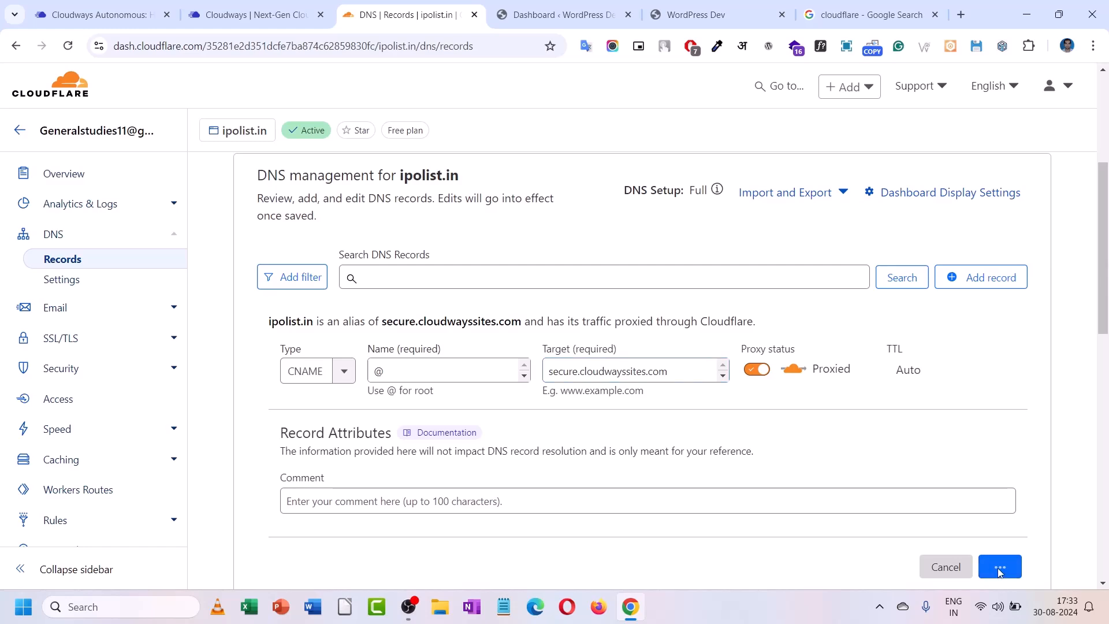
click(260, 6)
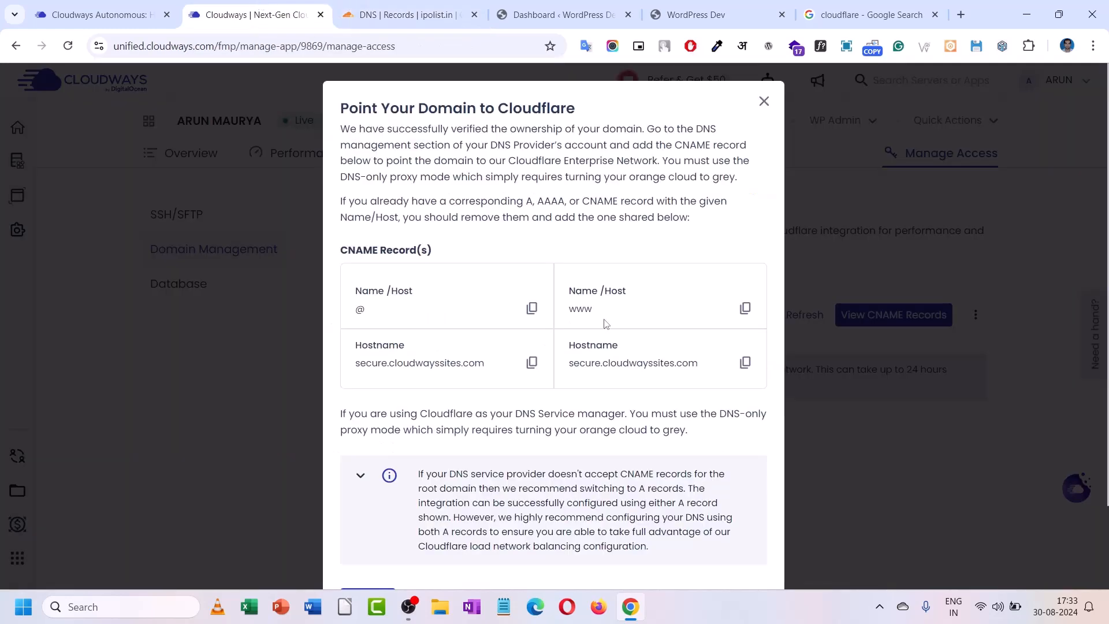
click(530, 364)
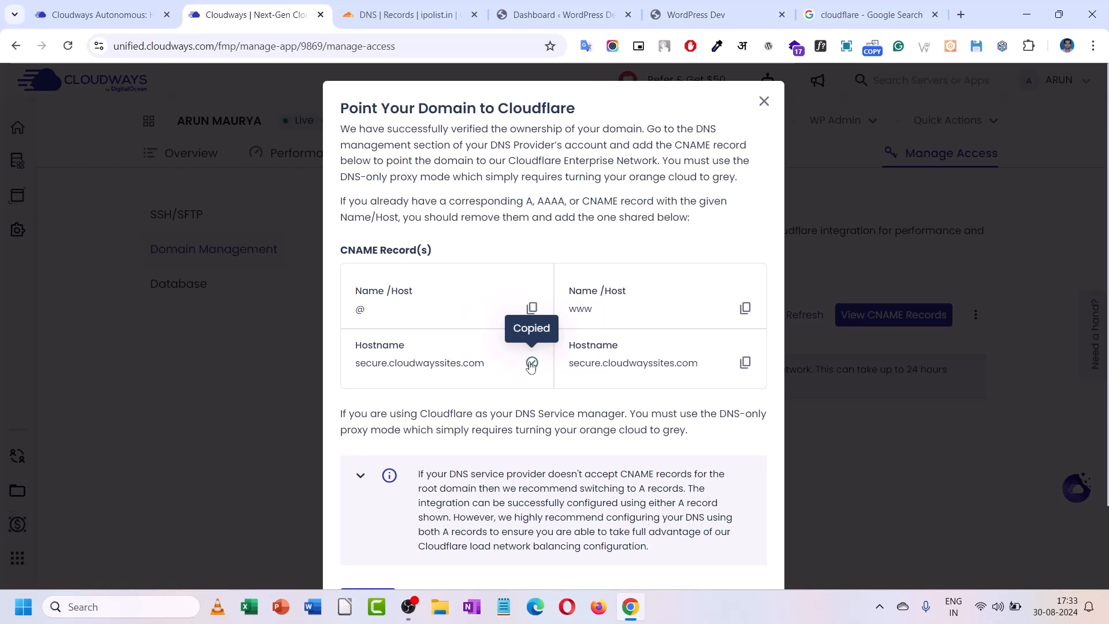
click(474, 4)
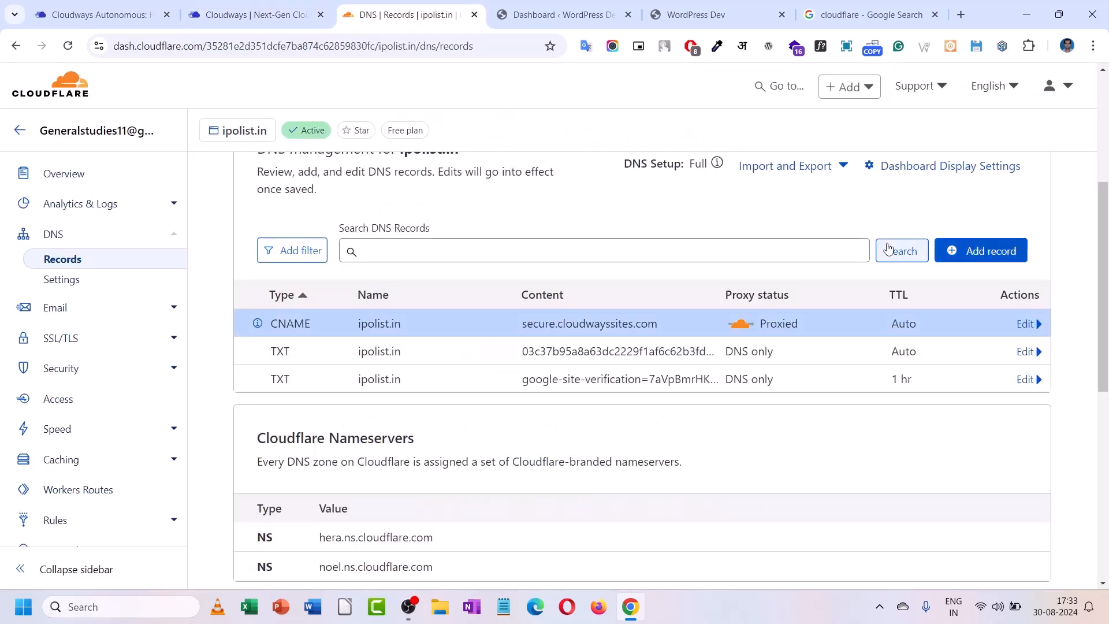
- Start a new Cloudflare DNS record of type CNAME and paste the copied hostname into it
click(950, 254)
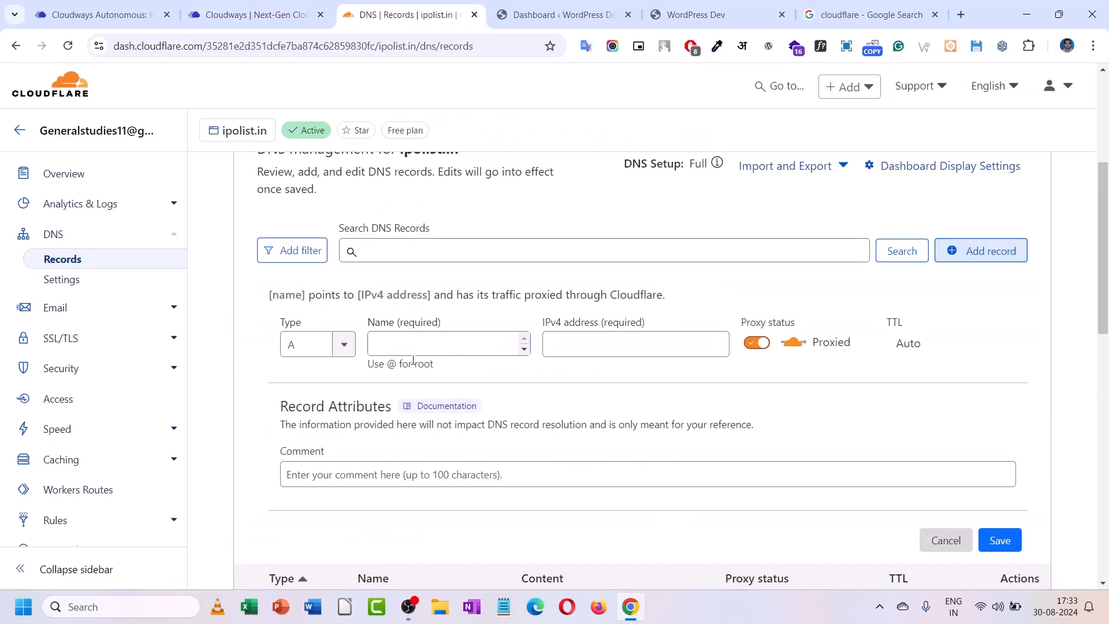
click(345, 344)
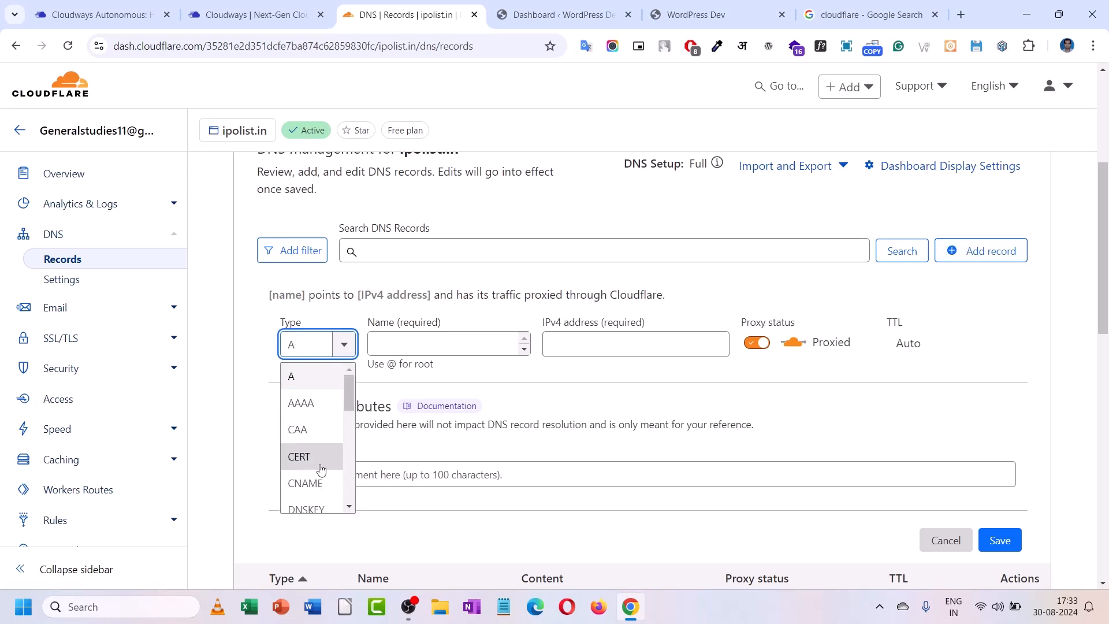
click(305, 483)
right_click(423, 349)
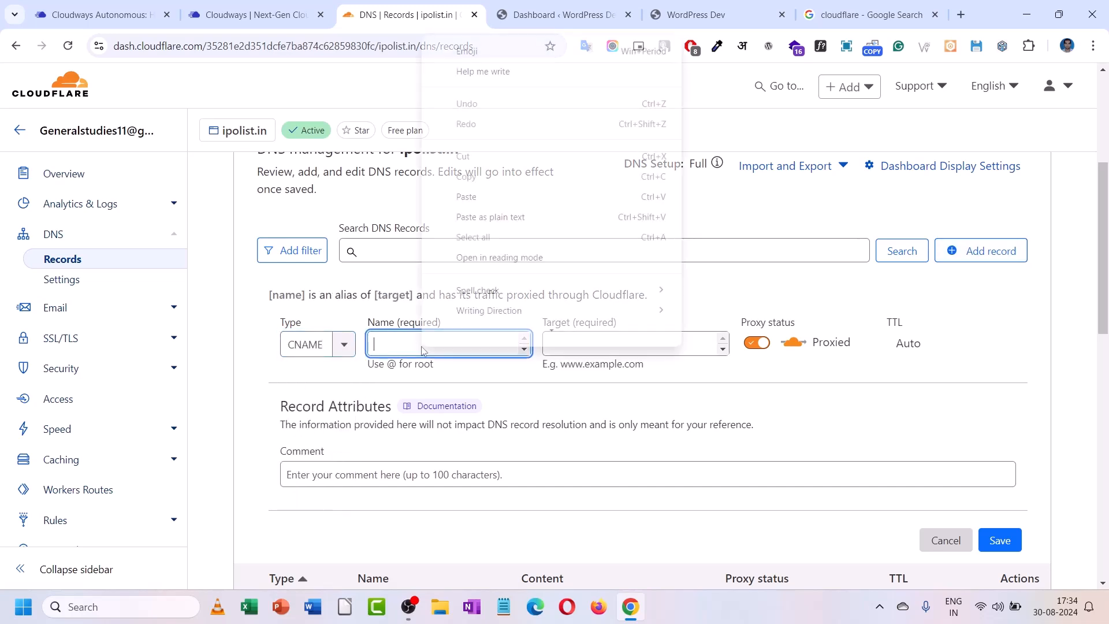
click(486, 197)
- Copy the www hostname from the Cloudways instructions and paste secure.cloudwayssites.com as the Target
click(295, 5)
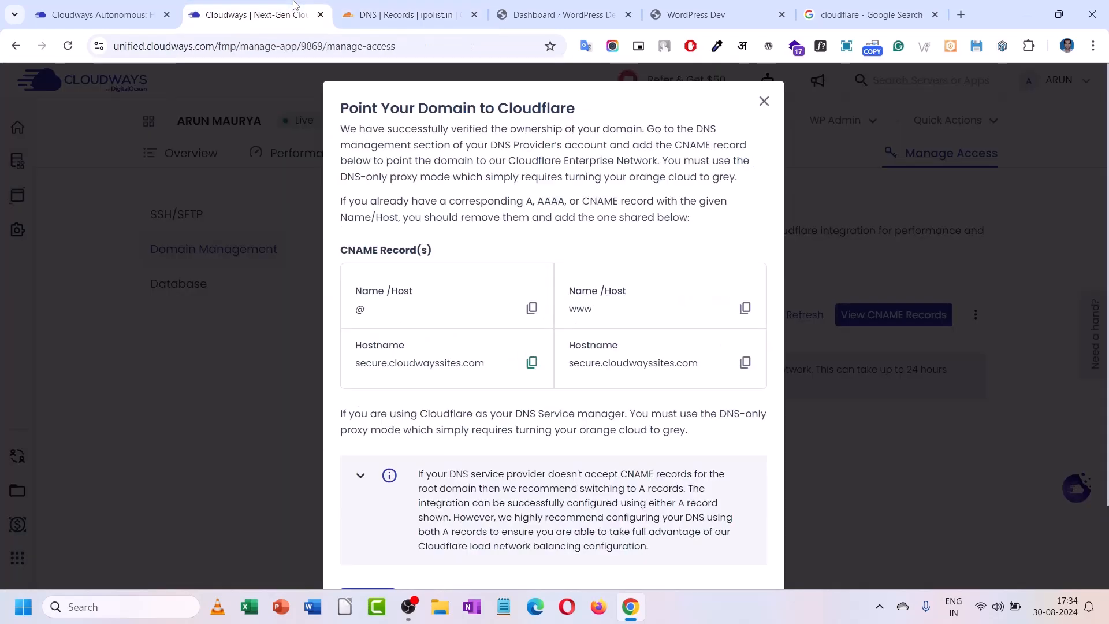
click(745, 362)
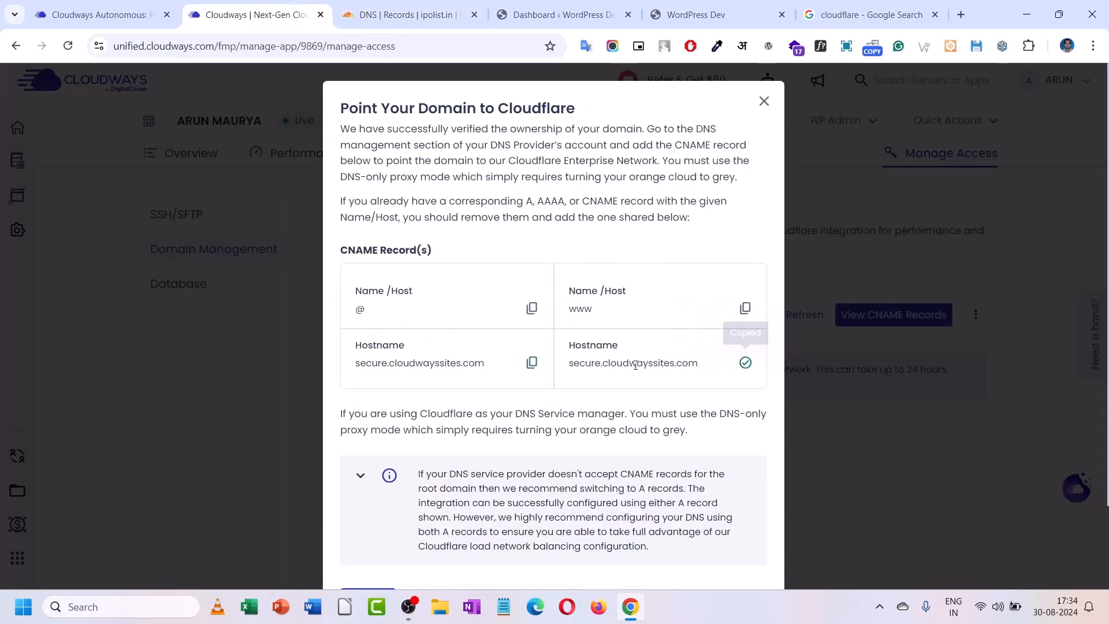
click(404, 14)
right_click(644, 345)
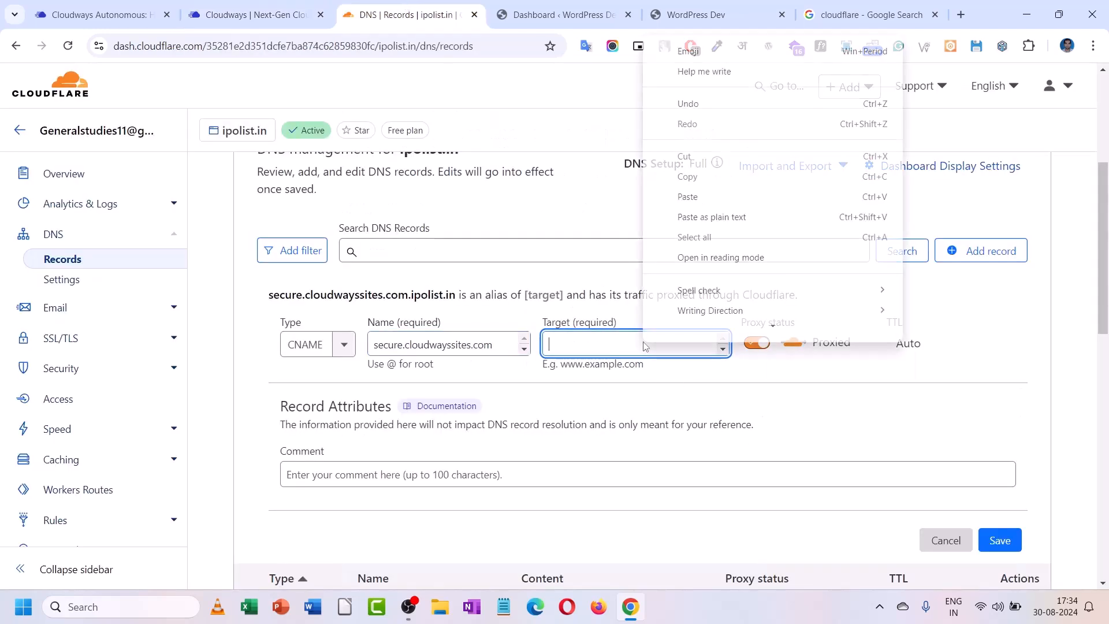
click(709, 193)
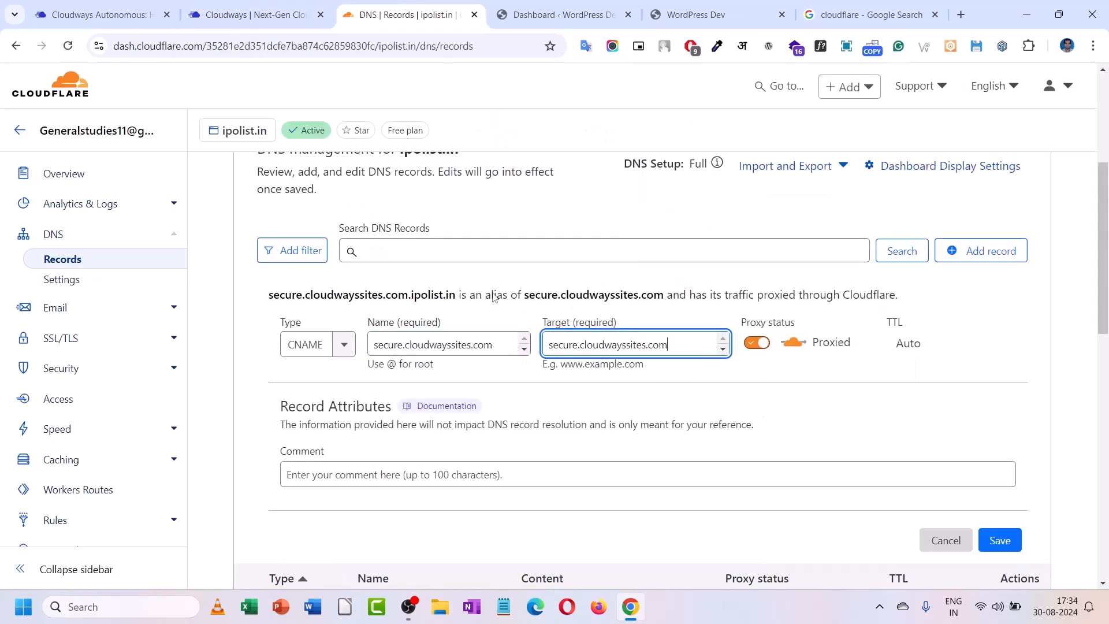
- Change the record Name to www and save the proxied CNAME record
triple_click(445, 346)
text(www)
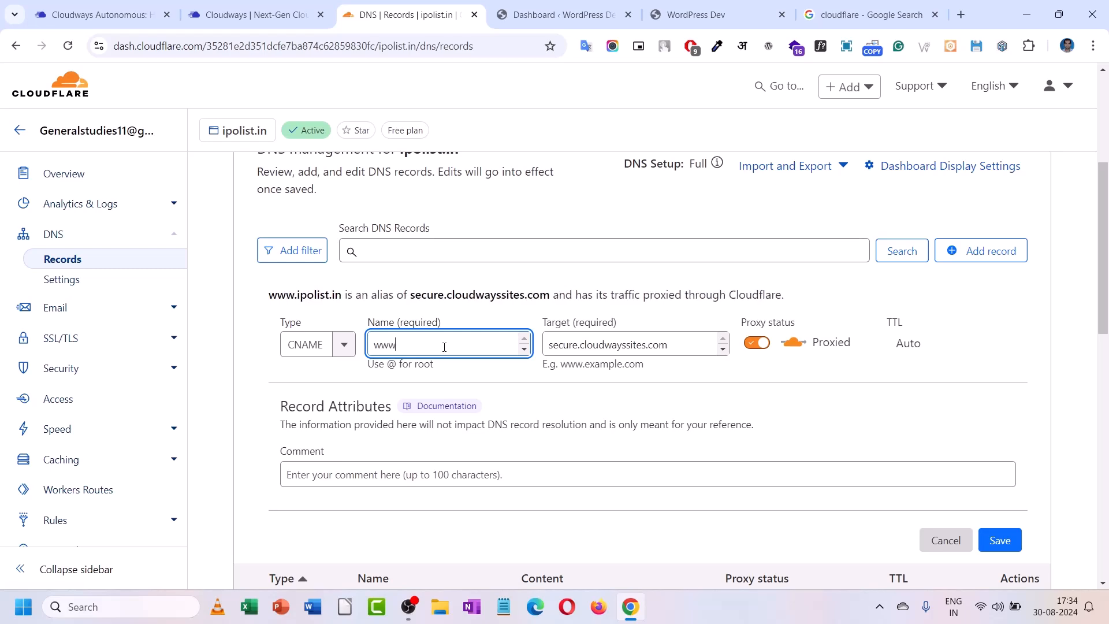
click(255, 14)
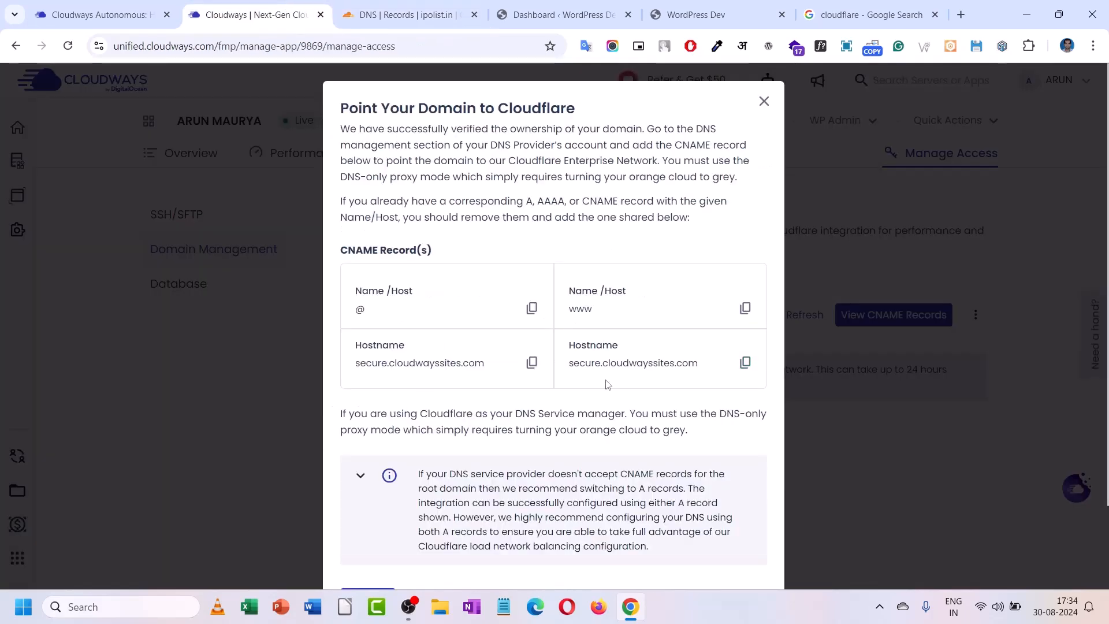
key(ctrl+Tab)
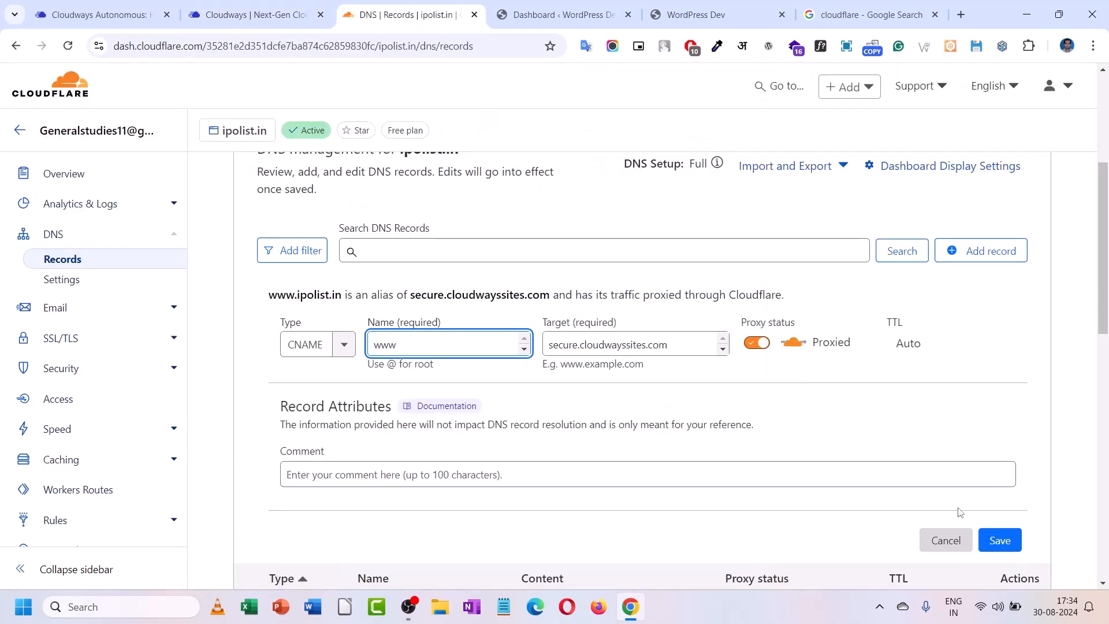
click(1004, 542)
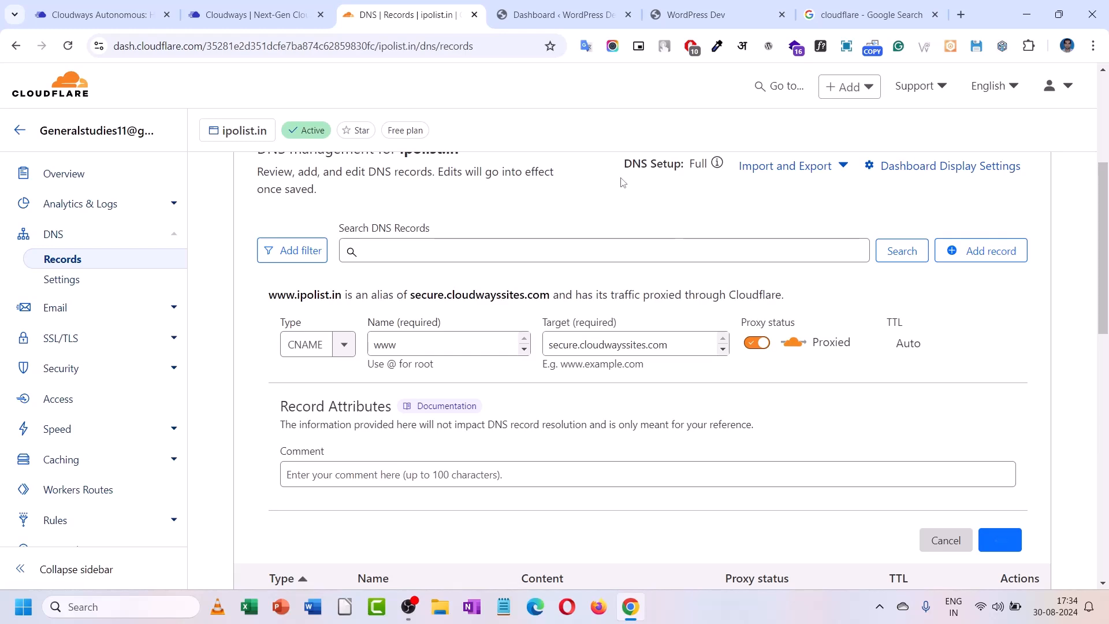
- Close the Point Your Domain CNAME instructions on the Cloudways domain page
click(298, 5)
scroll(676, 428, down, 3)
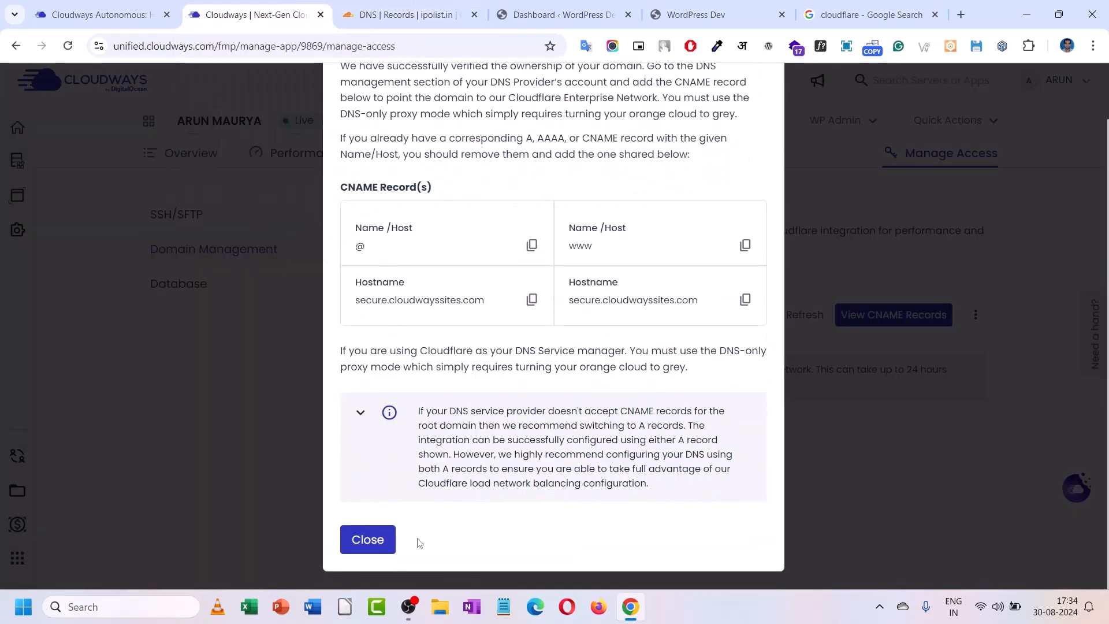
click(371, 542)
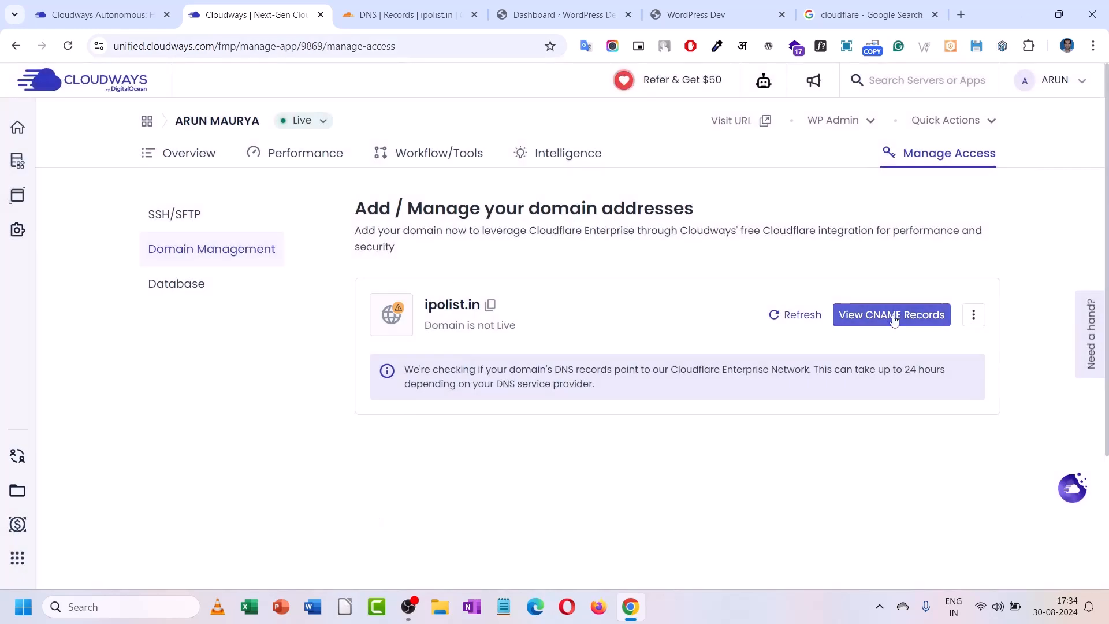
- Refresh the ipolist.in domain status, which still shows it as not yet live
click(775, 321)
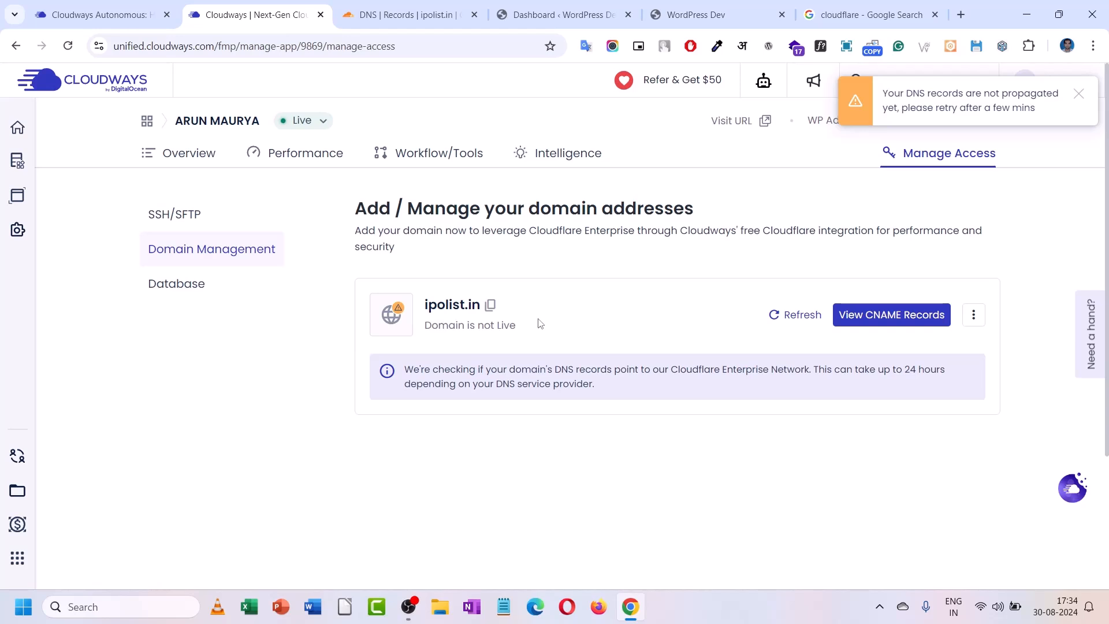
click(783, 317)
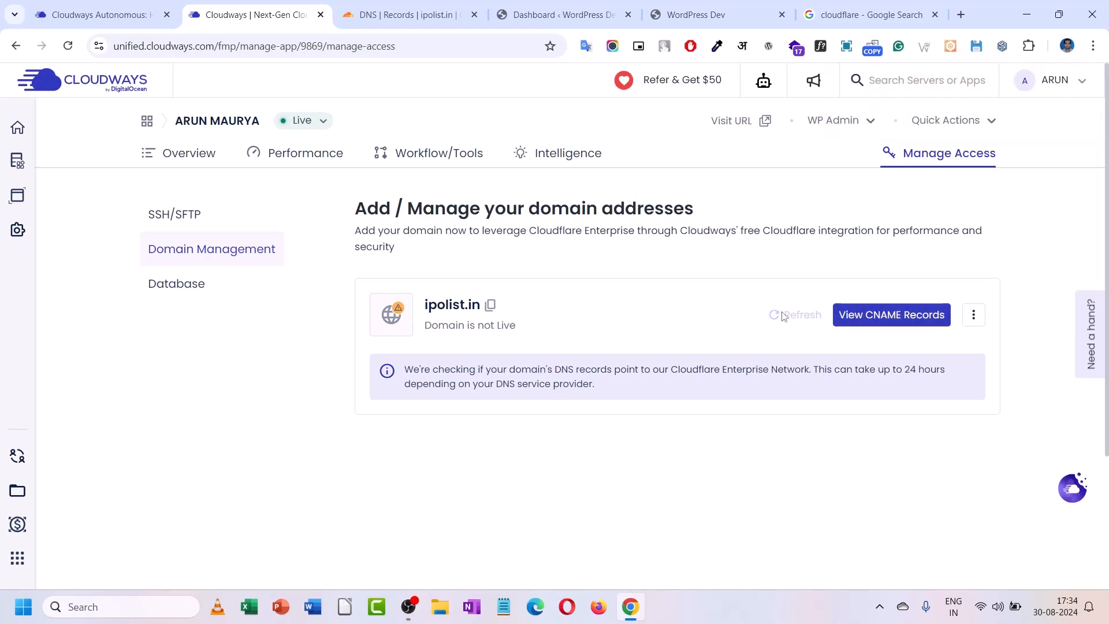
click(975, 316)
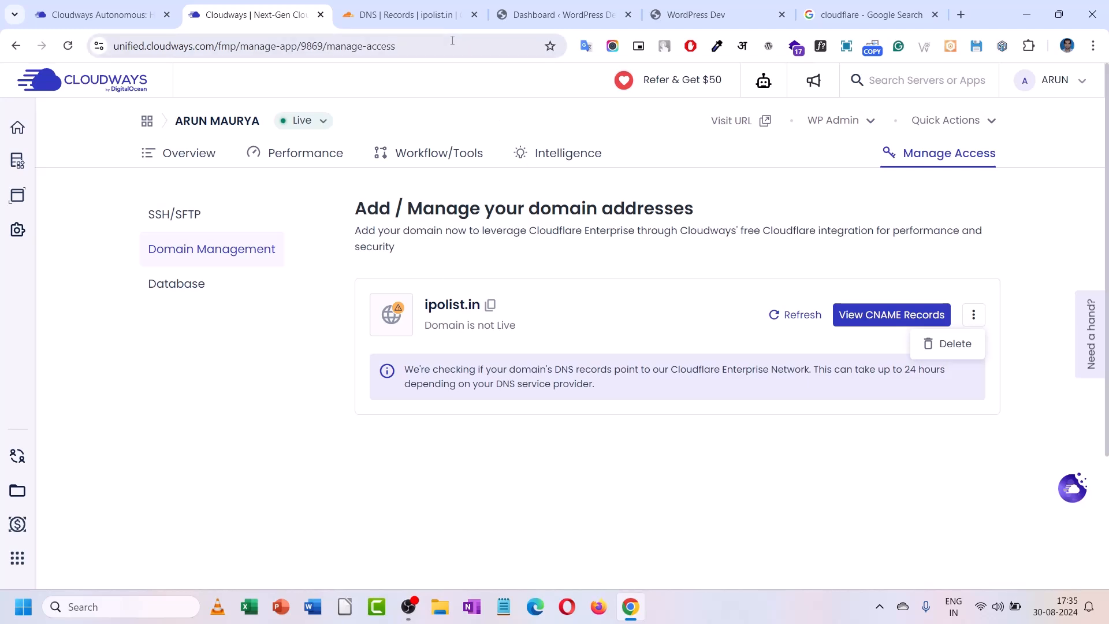
click(404, 14)
click(270, 7)
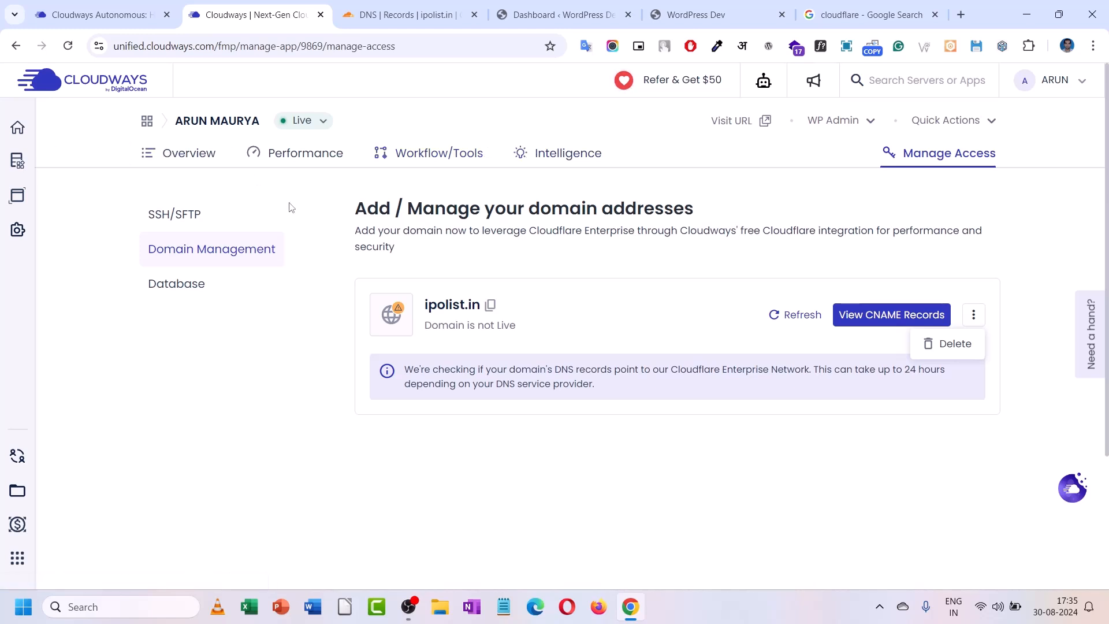
- Show the application's Overview page and scroll through it
click(193, 162)
scroll(376, 294, down, 5)
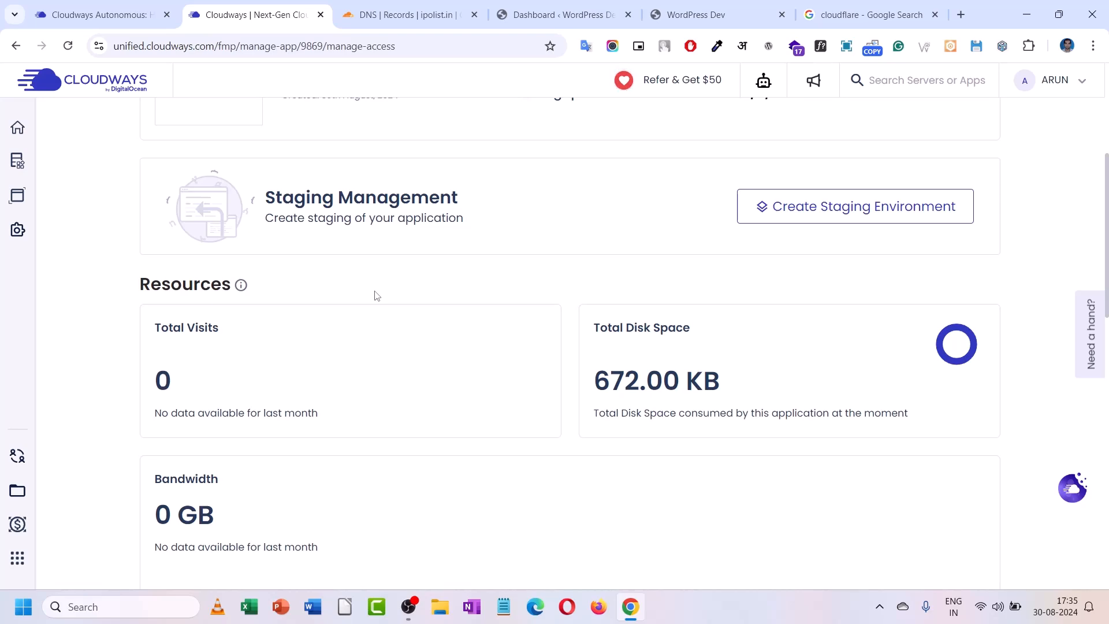
scroll(376, 296, down, 6)
scroll(376, 296, up, 10)
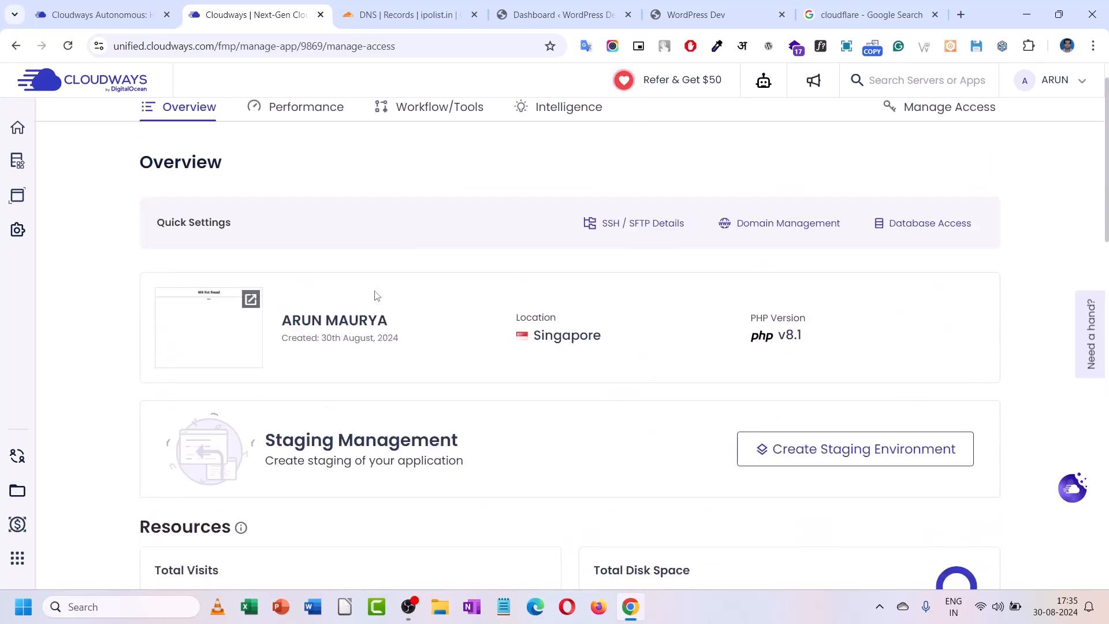
scroll(376, 296, up, 1)
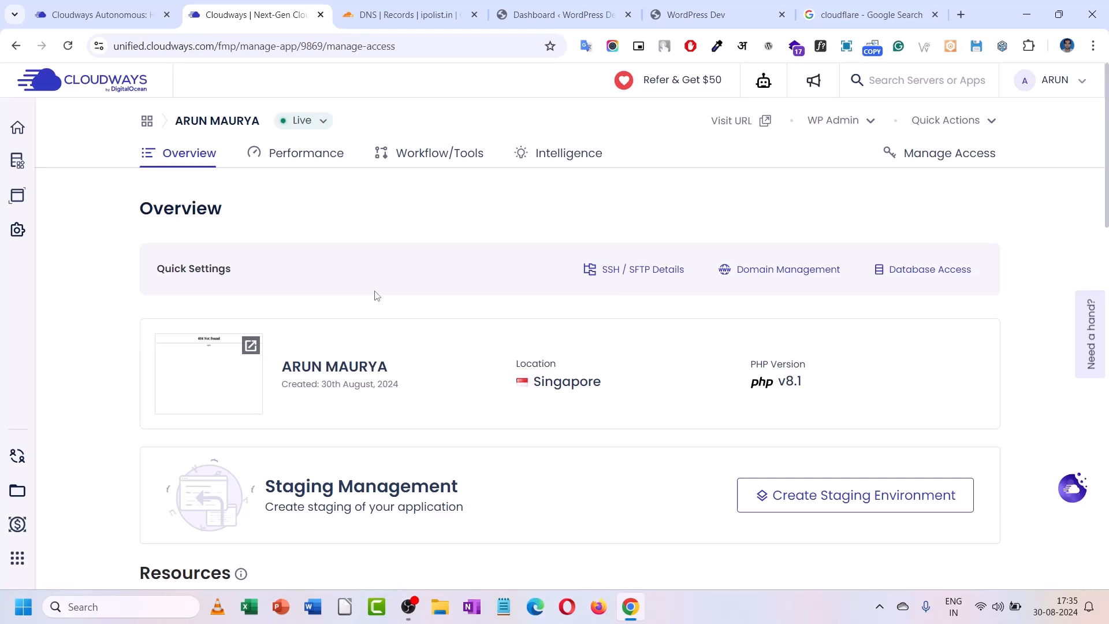